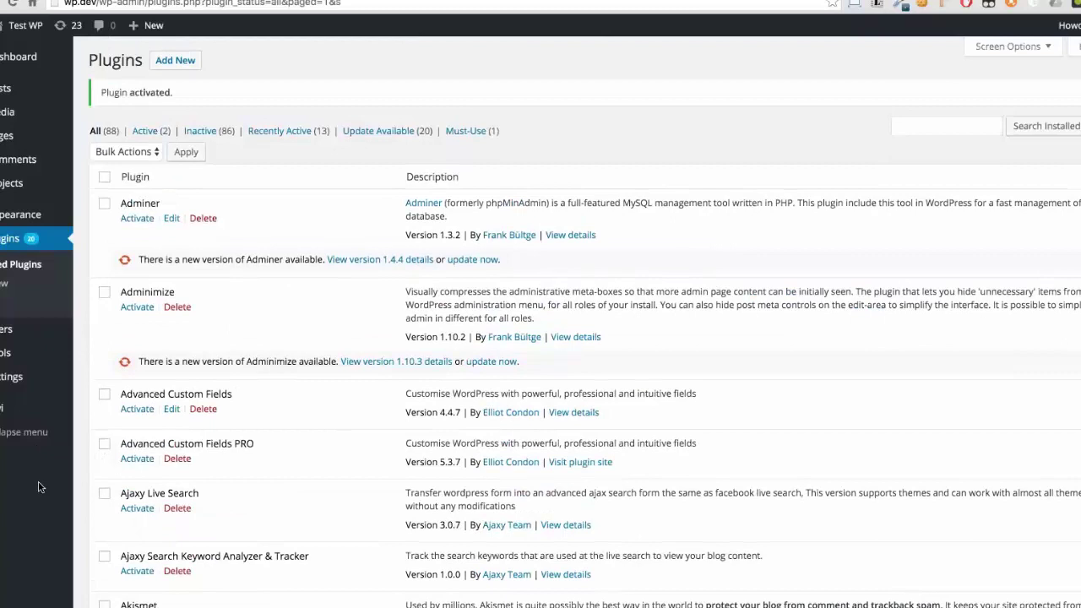
Set the Product Page Layout to None in the Woo Layout Injector settings.
mouse_move(4, 392)
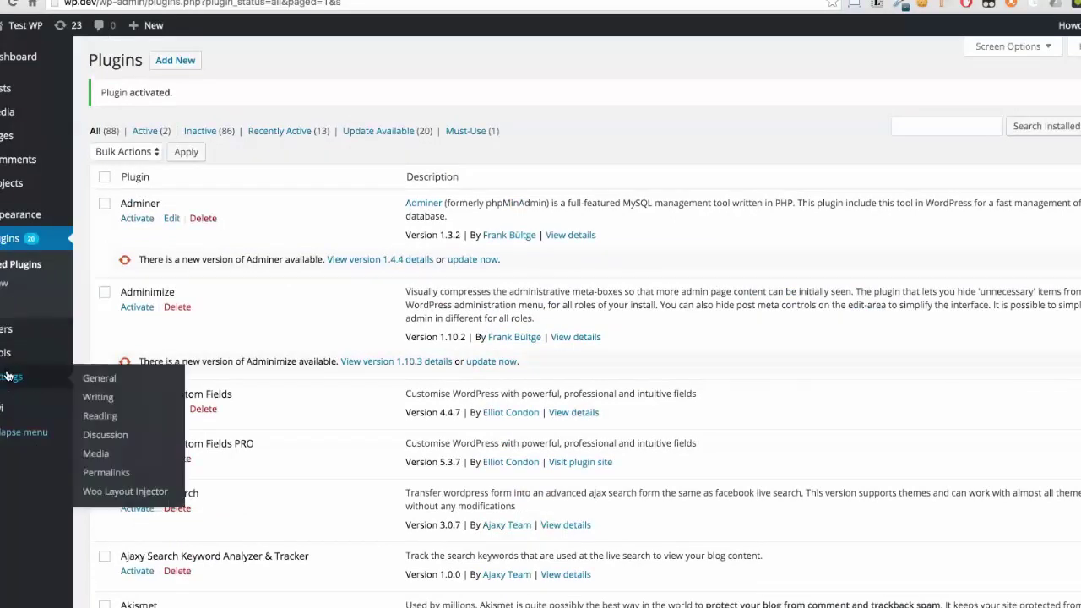
click(140, 499)
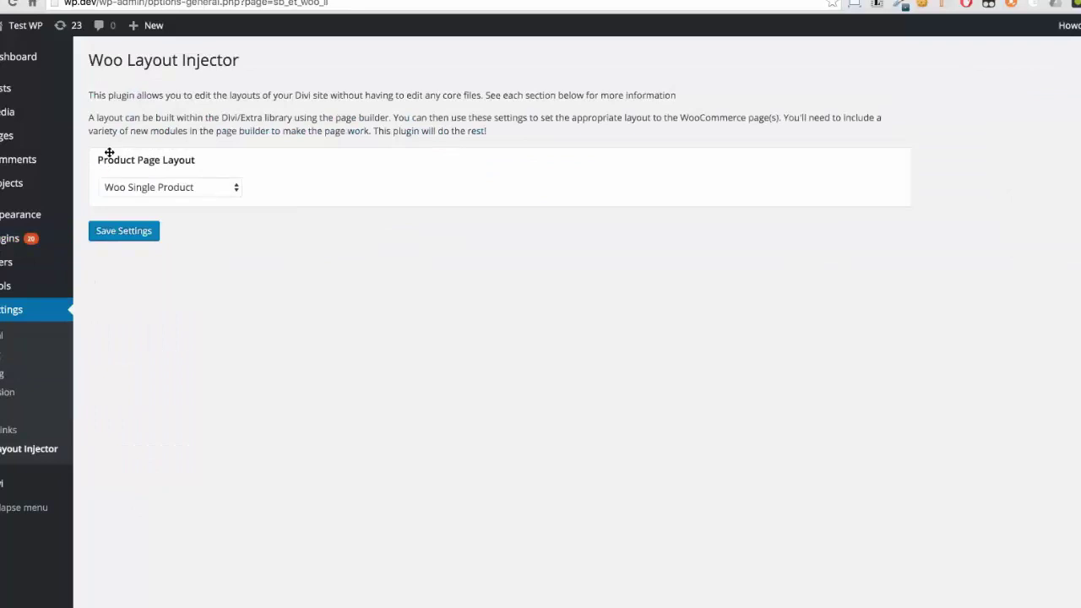
click(190, 194)
click(159, 179)
click(153, 161)
Create a new template named "Call test 1" with the template type Layout in the Divi Library.
mouse_move(18, 483)
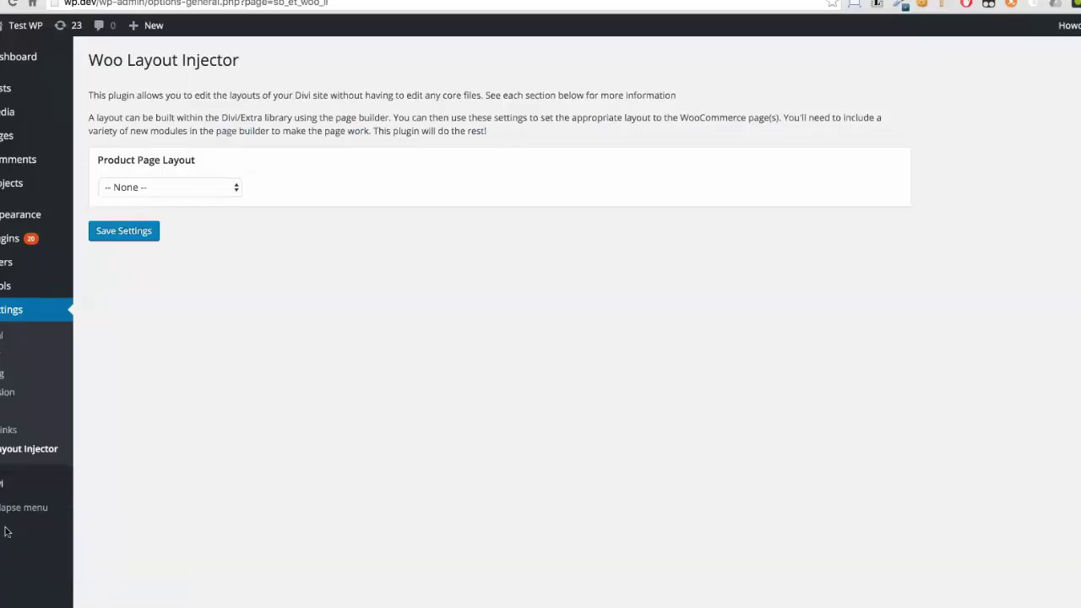
click(112, 562)
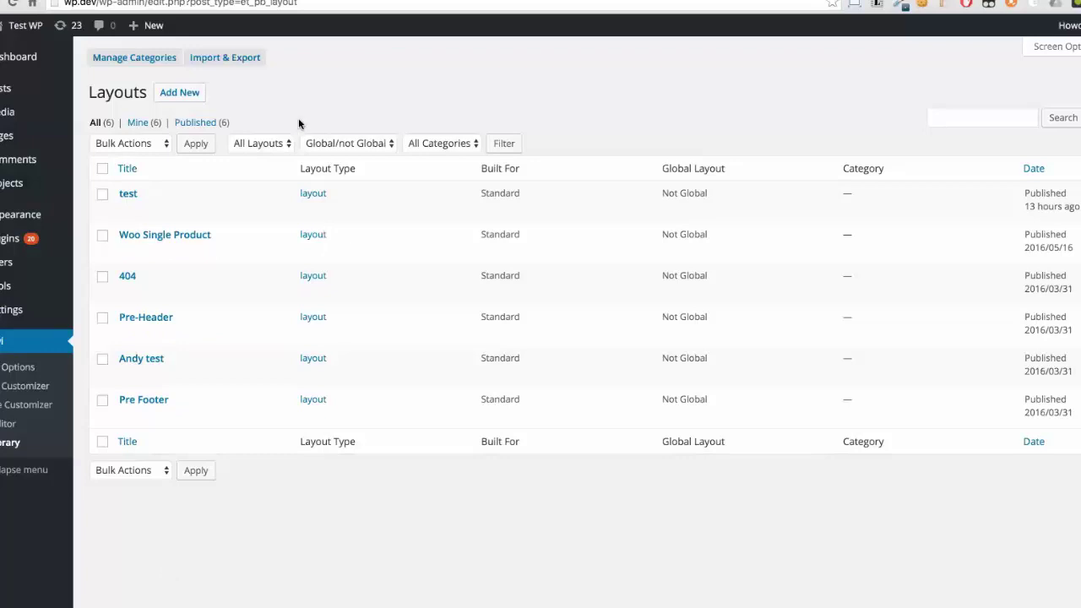
click(182, 93)
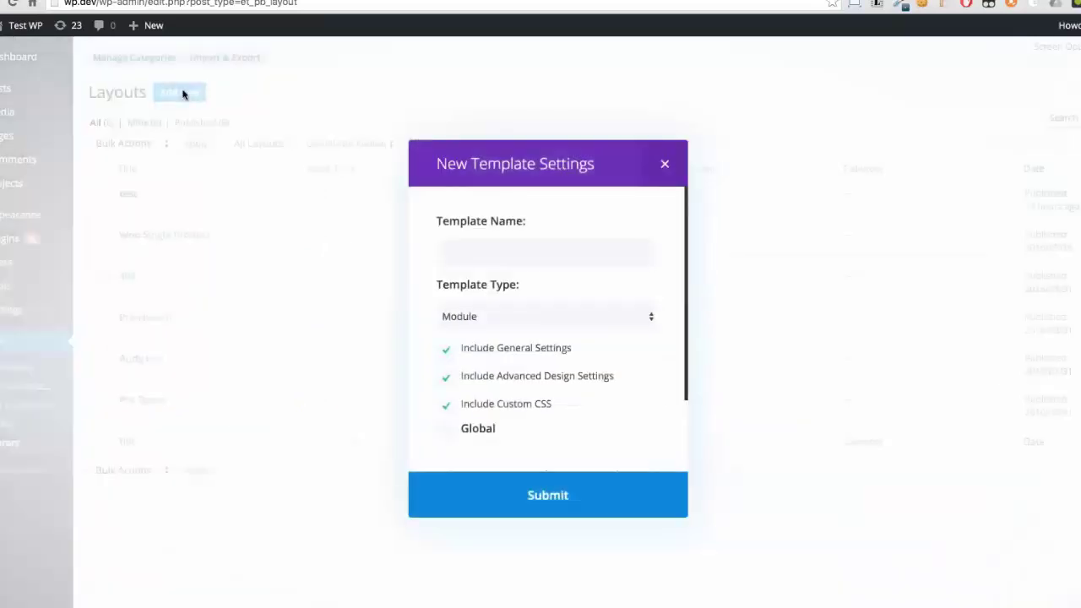
click(470, 262)
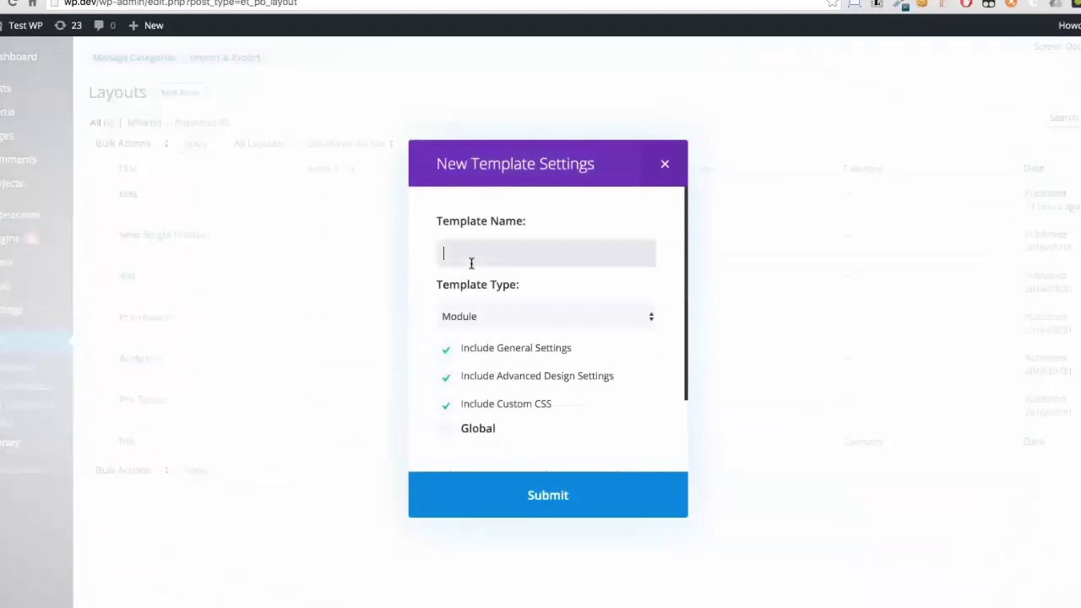
text(Call test 1)
click(451, 317)
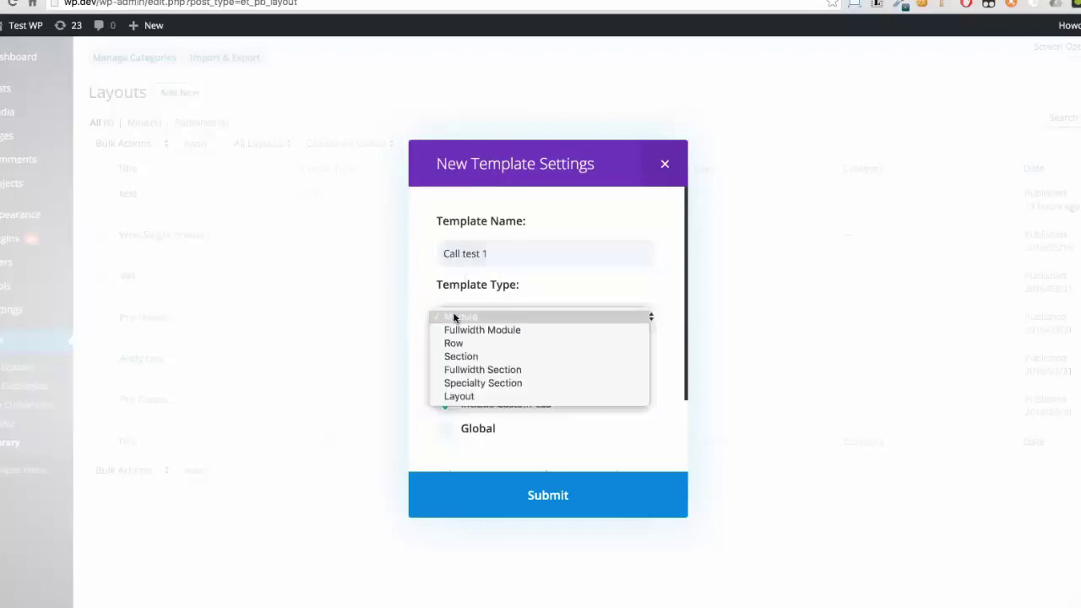
click(471, 395)
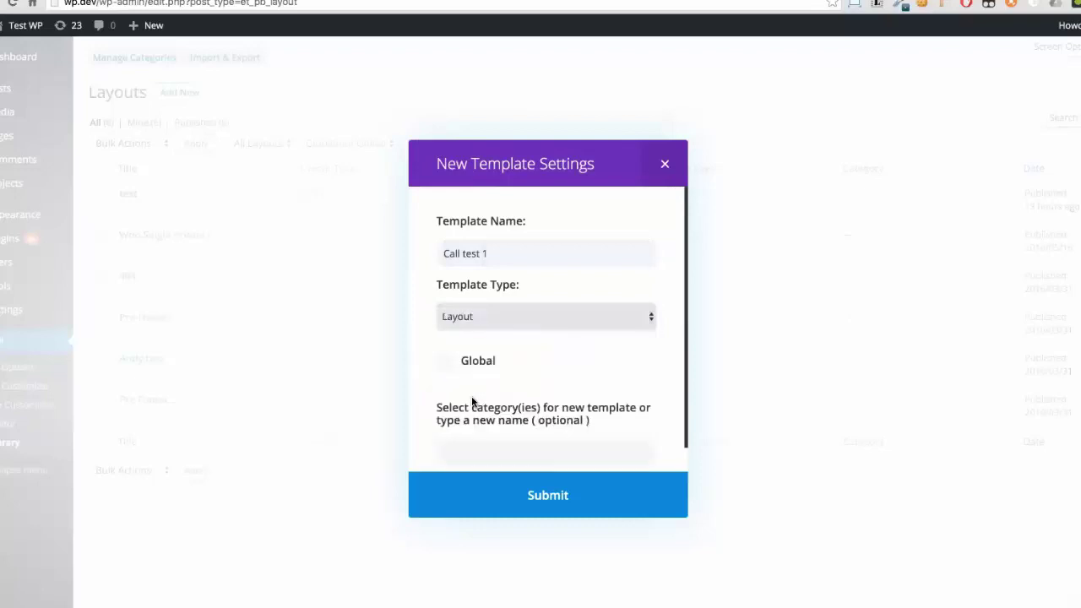
click(454, 322)
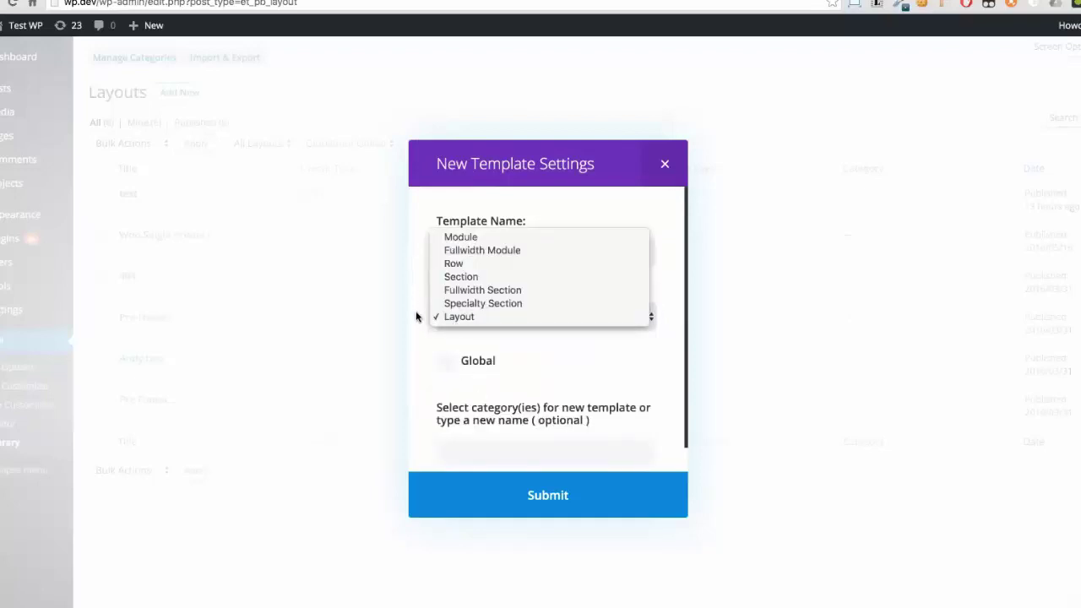
click(417, 317)
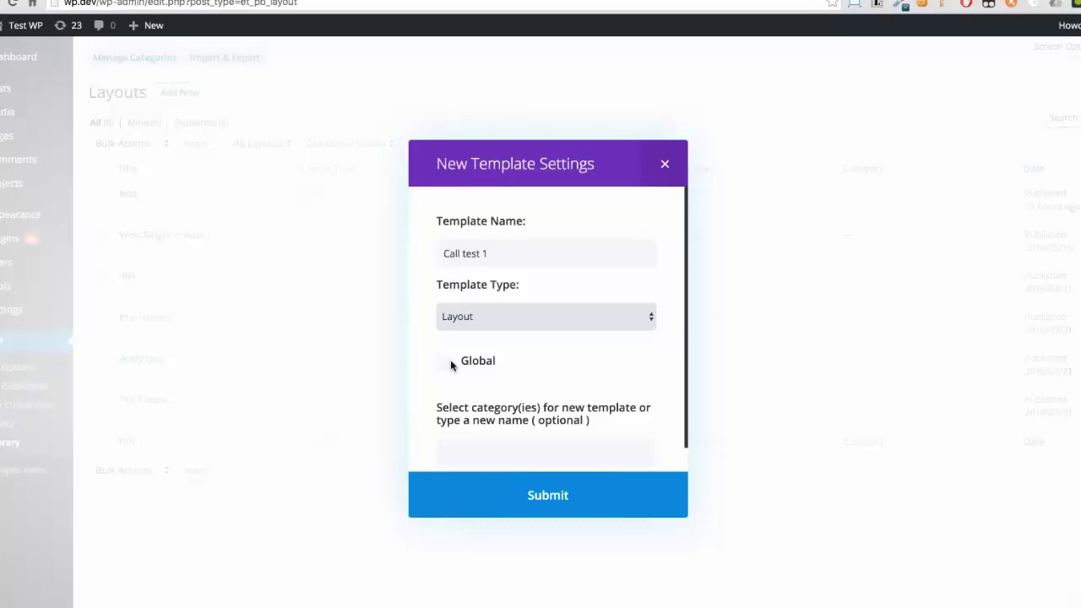
click(545, 498)
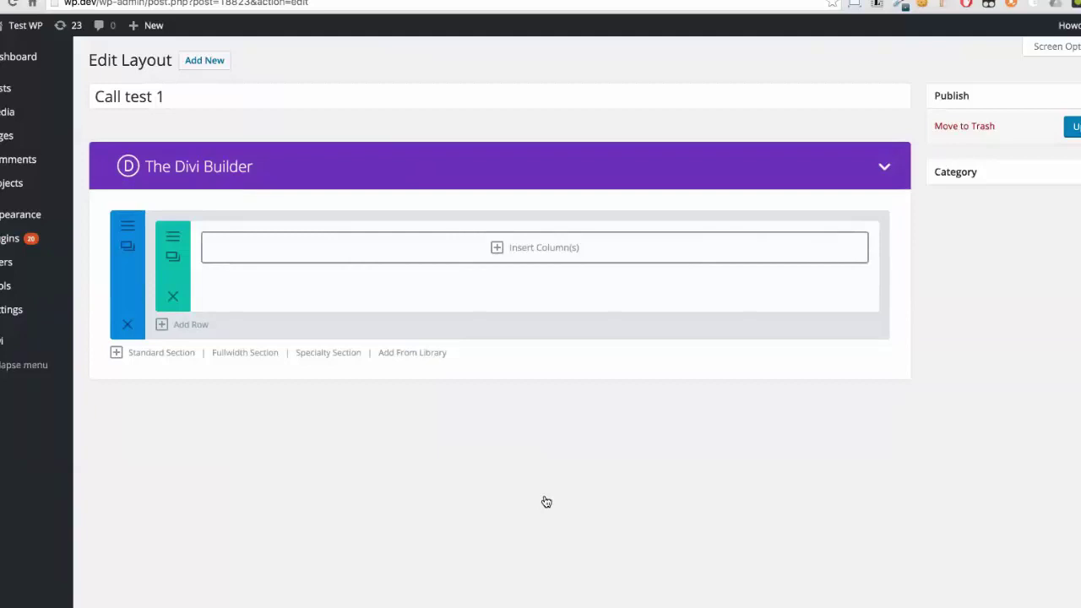
Insert a row of two half-width columns and add an ET Woo Title module with default settings to the first column.
click(424, 267)
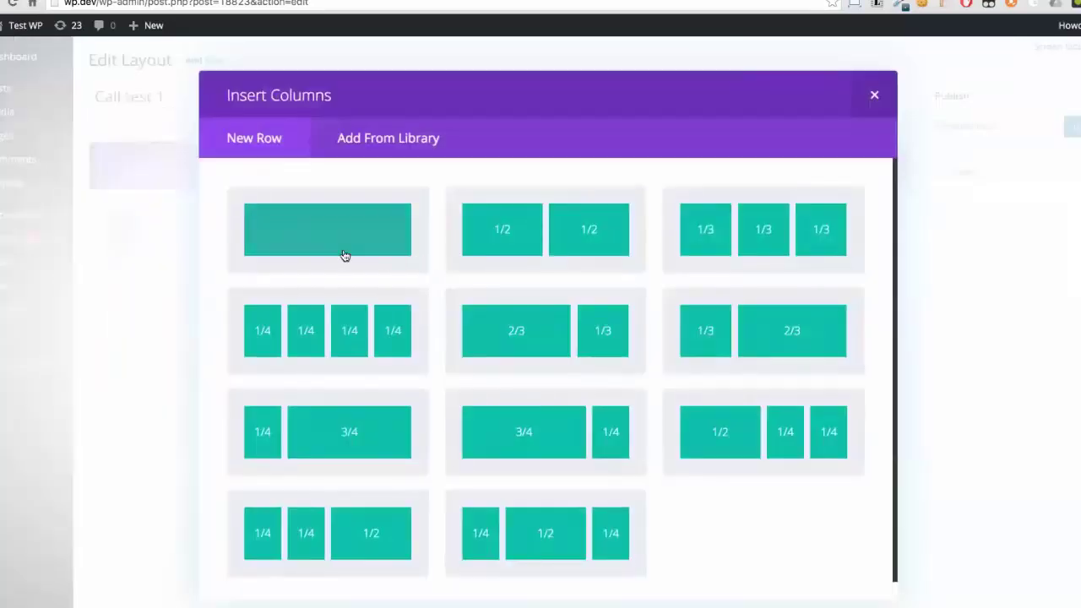
click(512, 246)
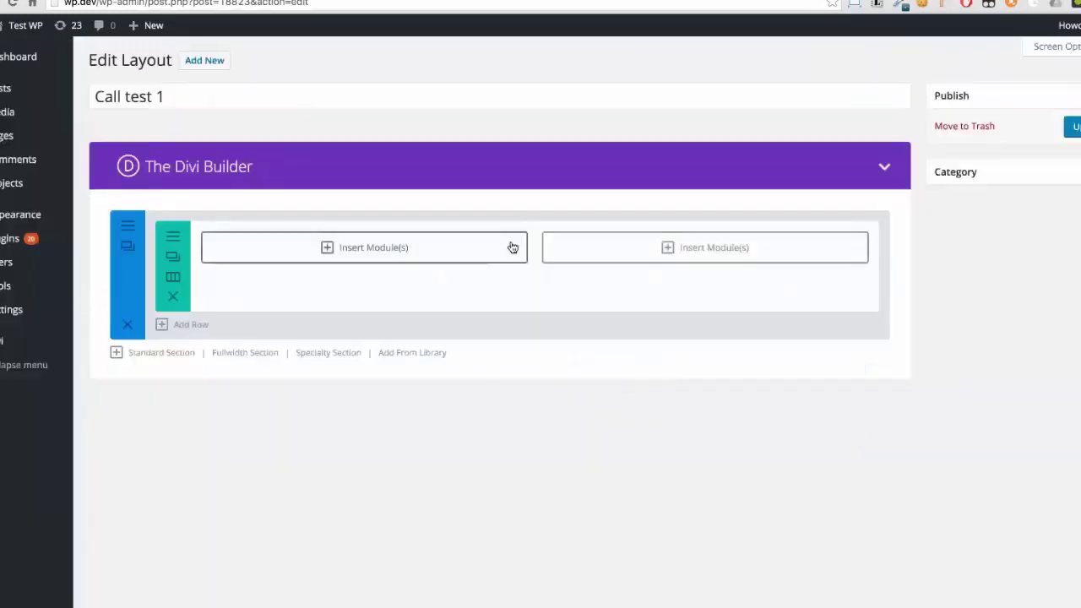
click(485, 258)
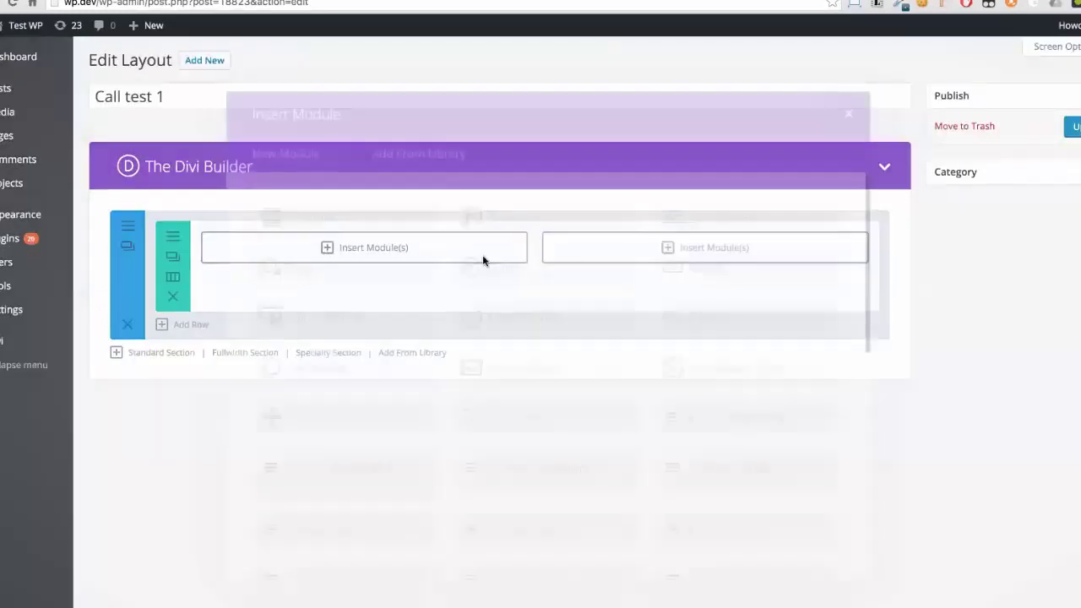
scroll(521, 291, down, 5)
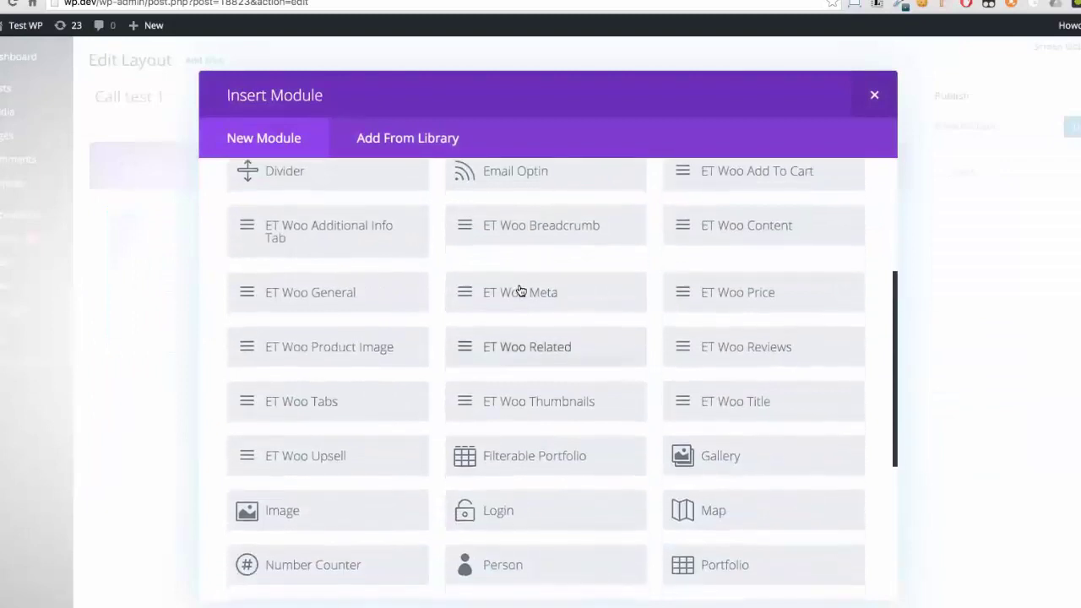
scroll(582, 358, up, 1)
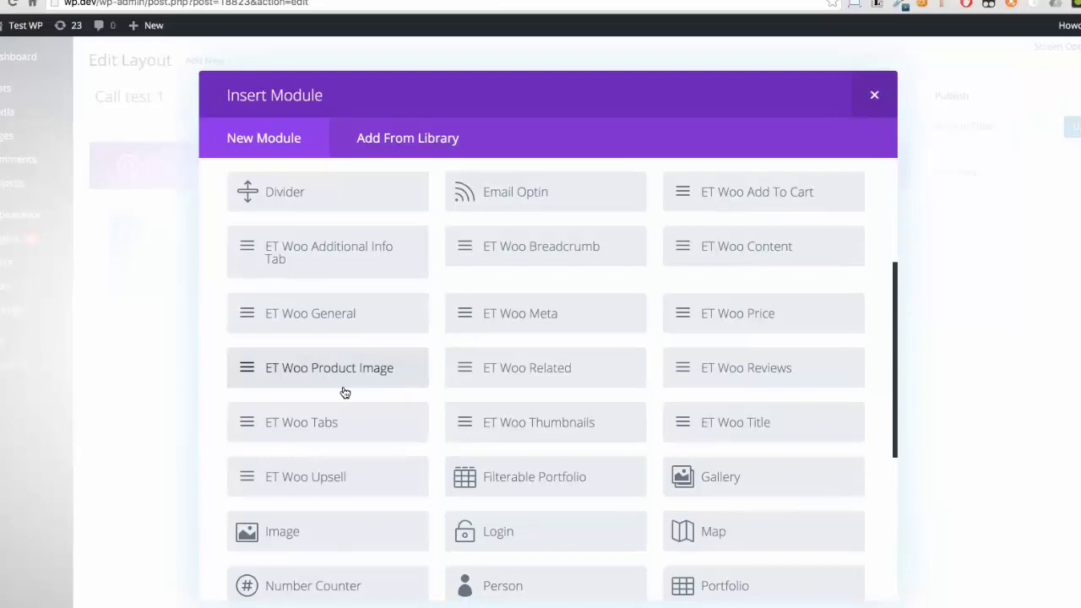
scroll(477, 337, down, 5)
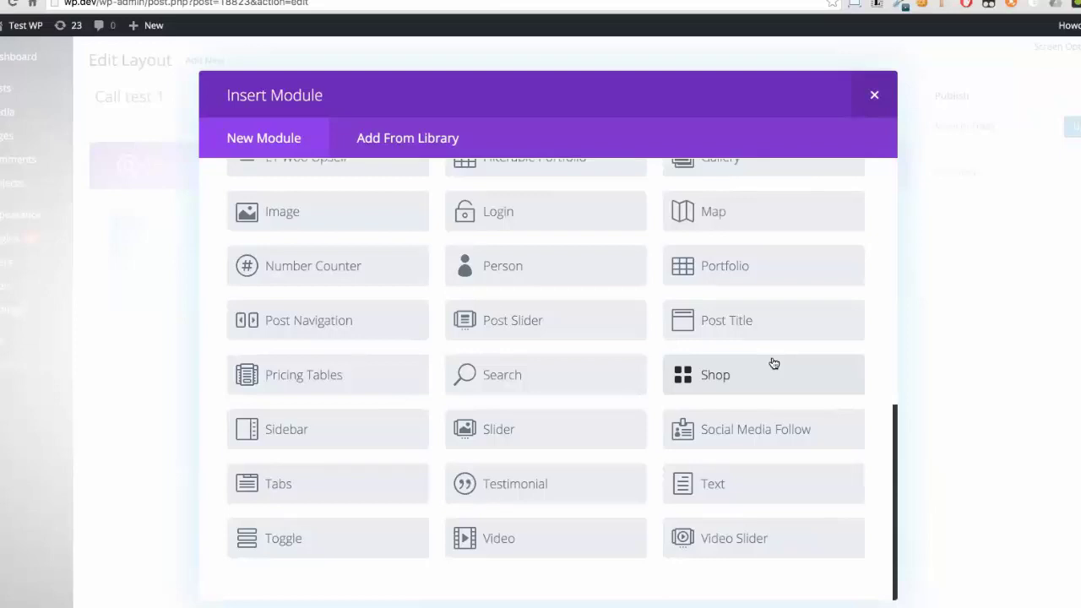
scroll(774, 363, up, 5)
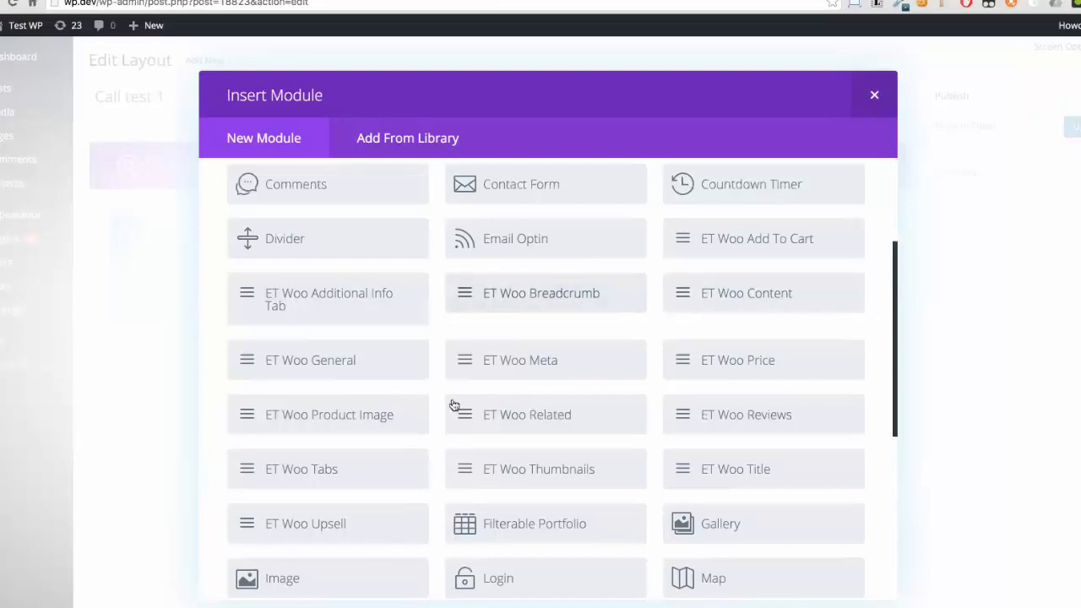
click(774, 478)
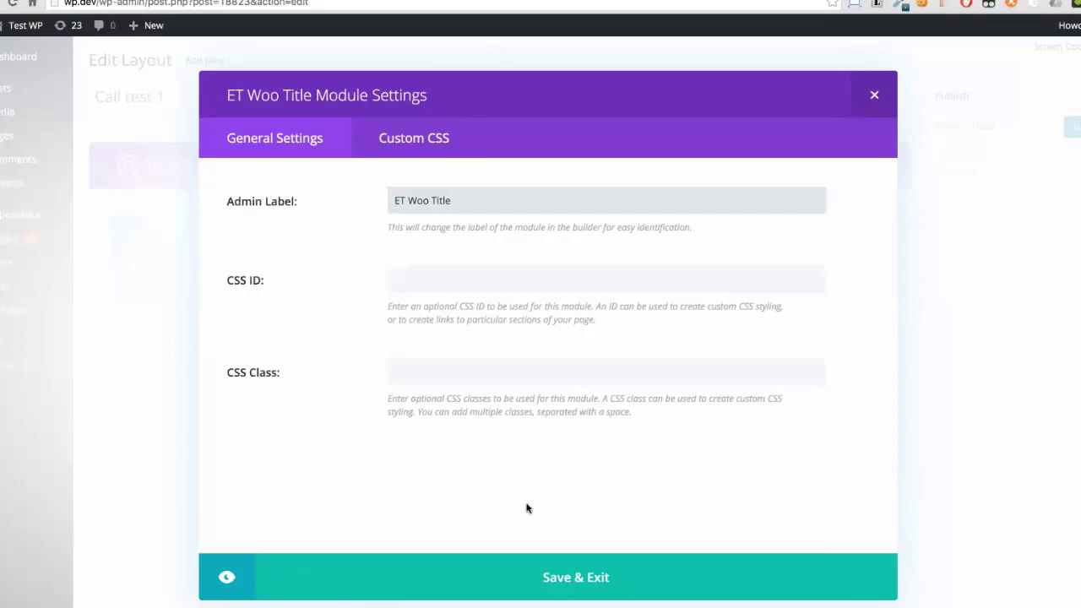
click(544, 566)
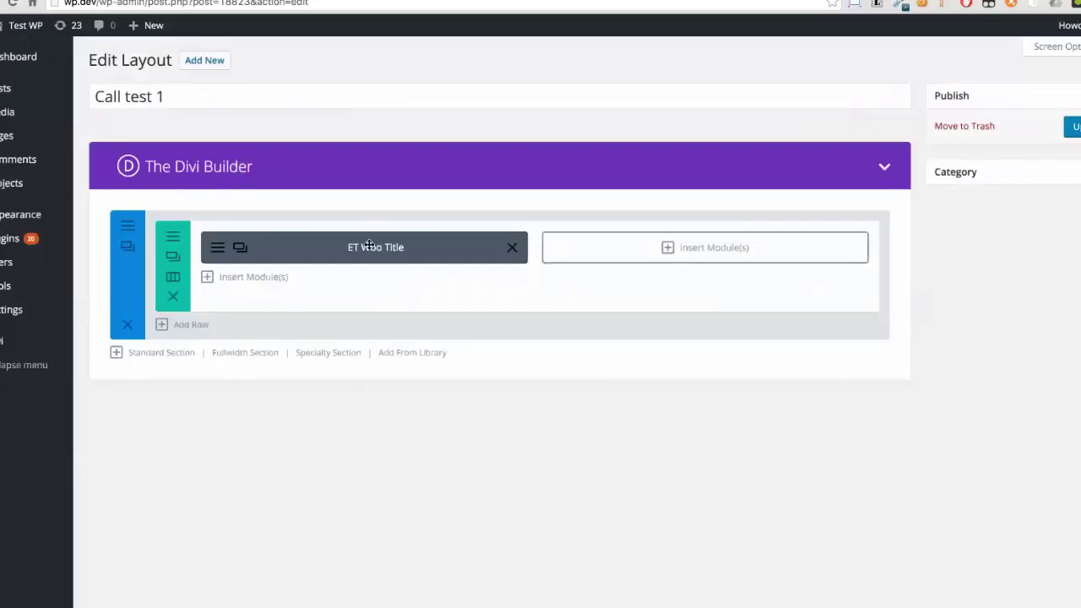
Add an ET Woo Content module with default settings below the ET Woo Title module.
click(264, 280)
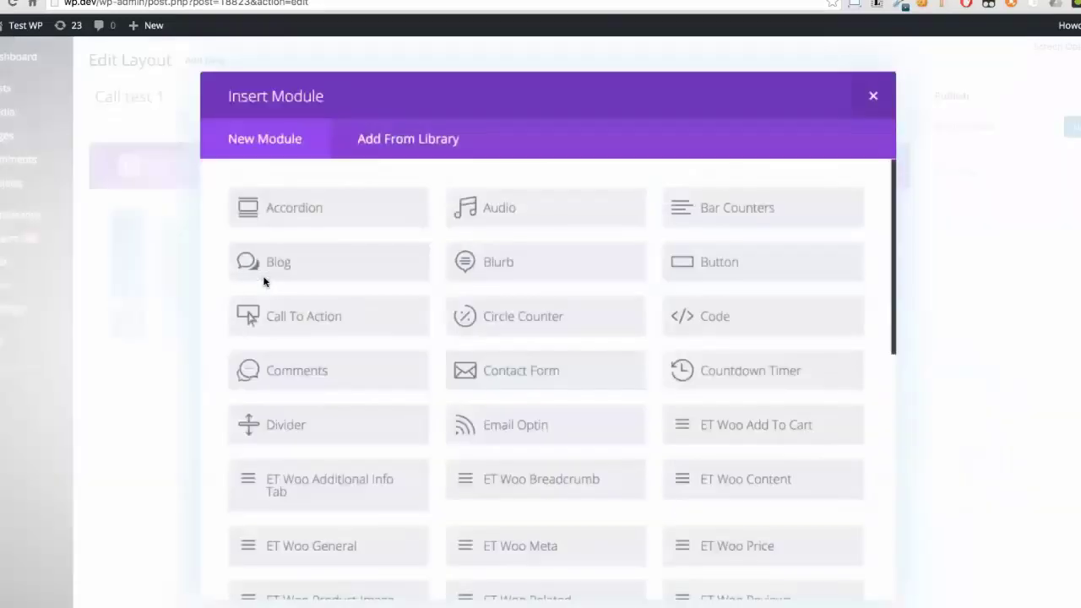
scroll(433, 298, down, 4)
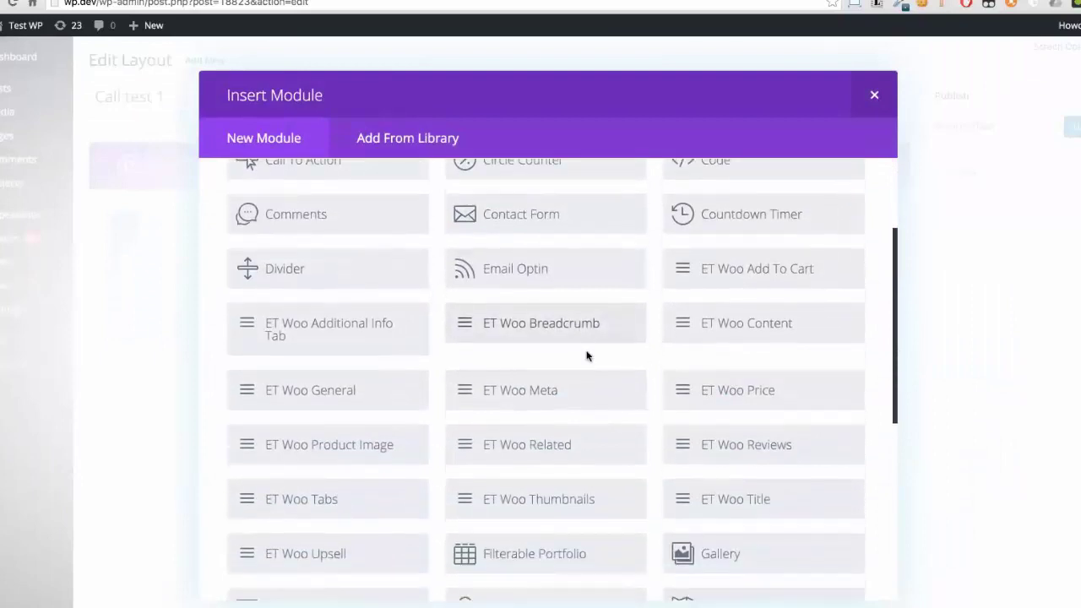
click(718, 336)
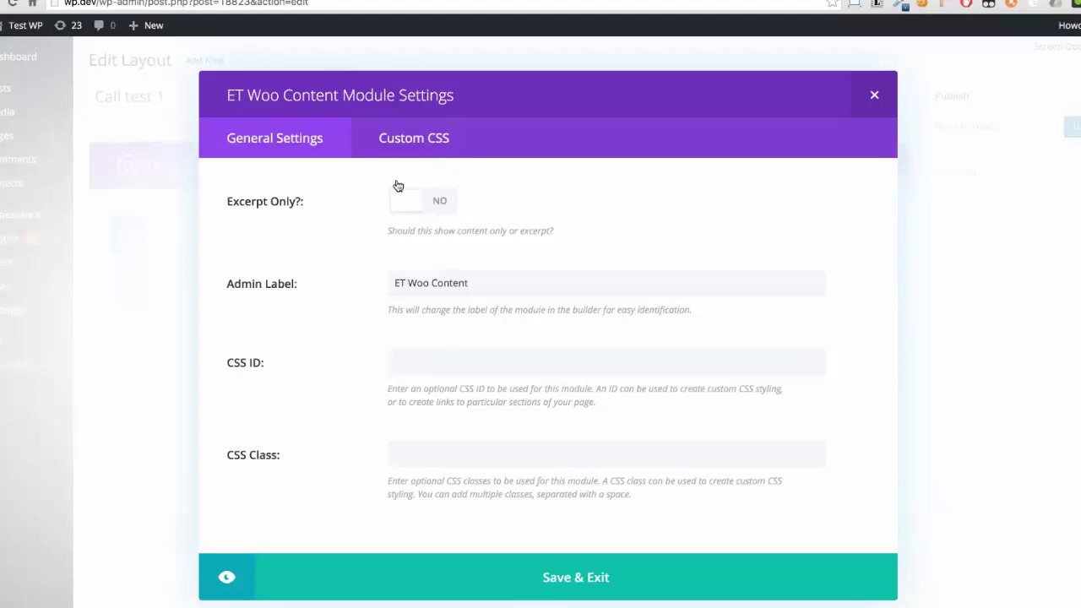
click(554, 587)
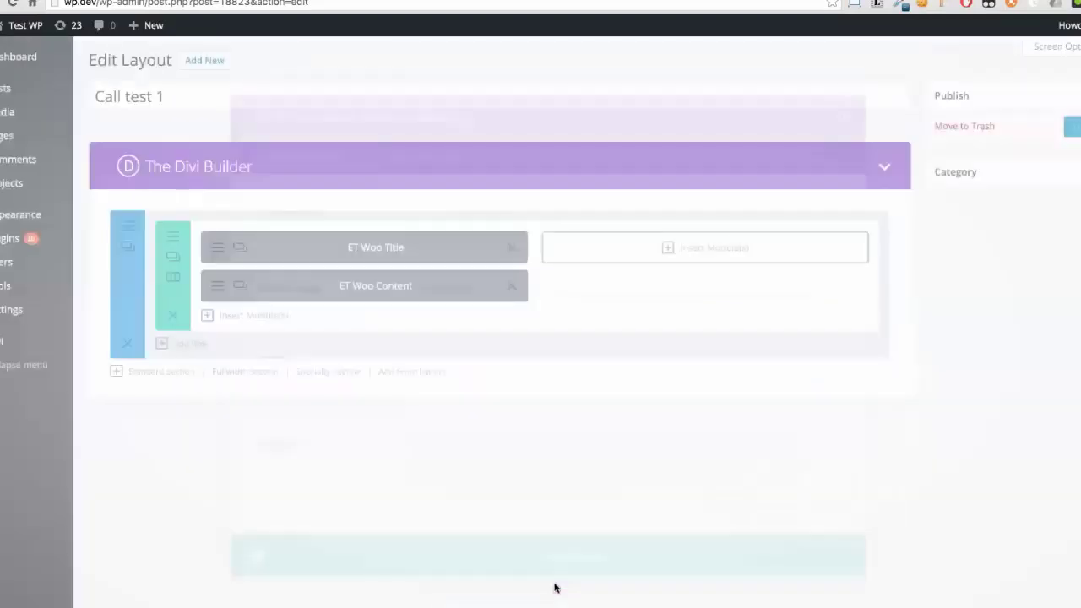
Add an ET Woo Product Image module to the second column with its image size set to large.
click(622, 255)
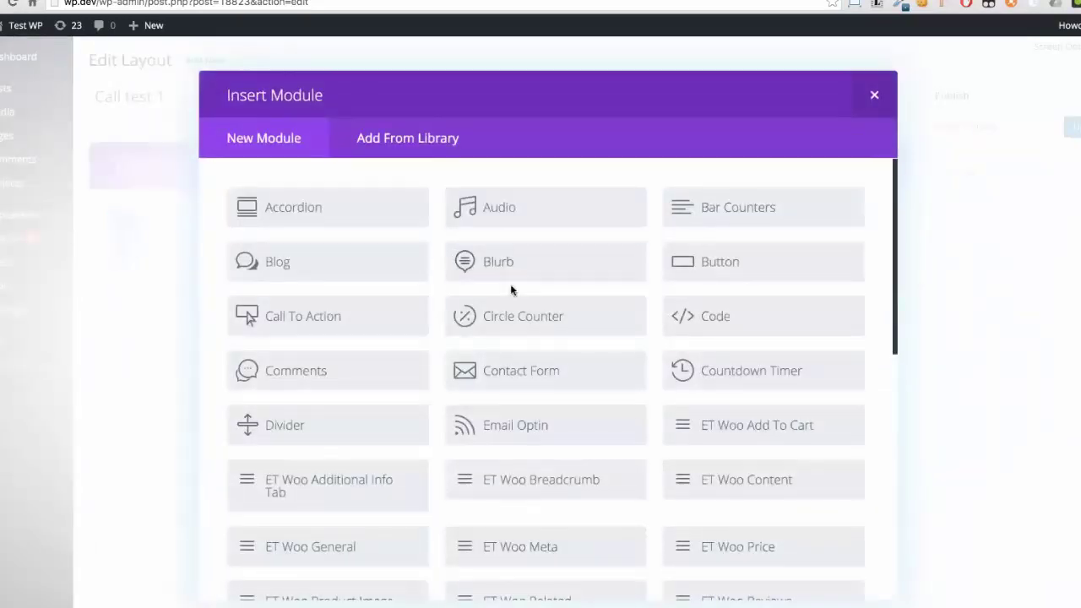
scroll(511, 287, down, 5)
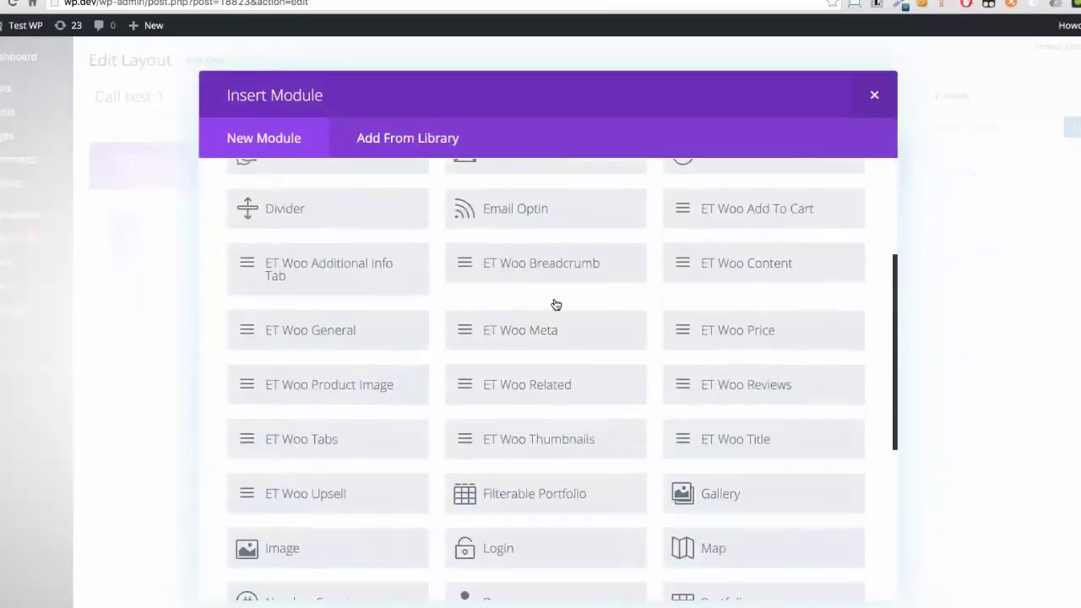
click(356, 390)
scroll(697, 289, down, 4)
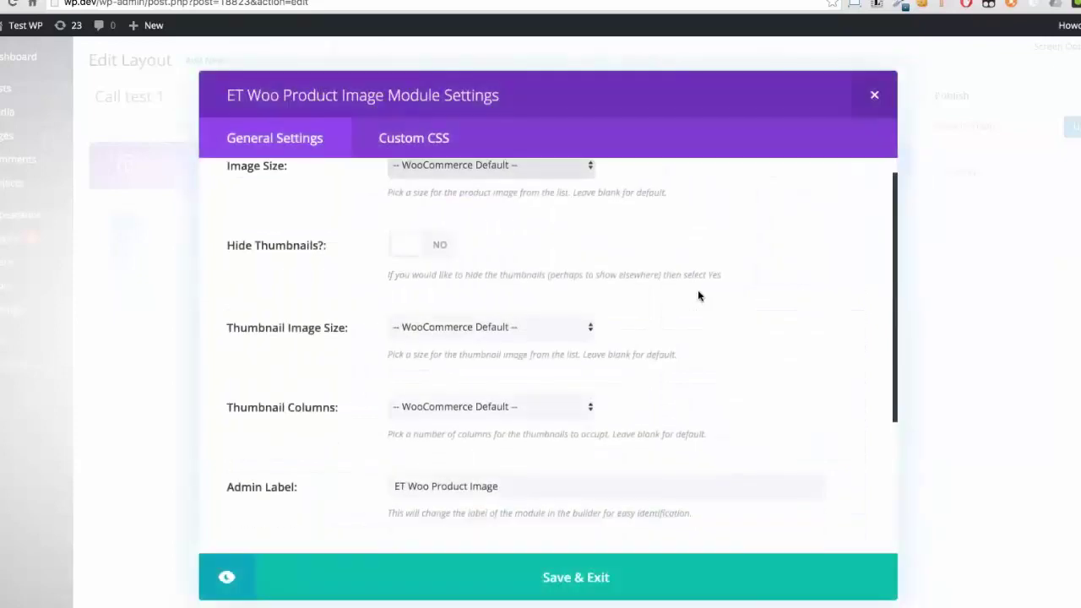
scroll(698, 291, up, 4)
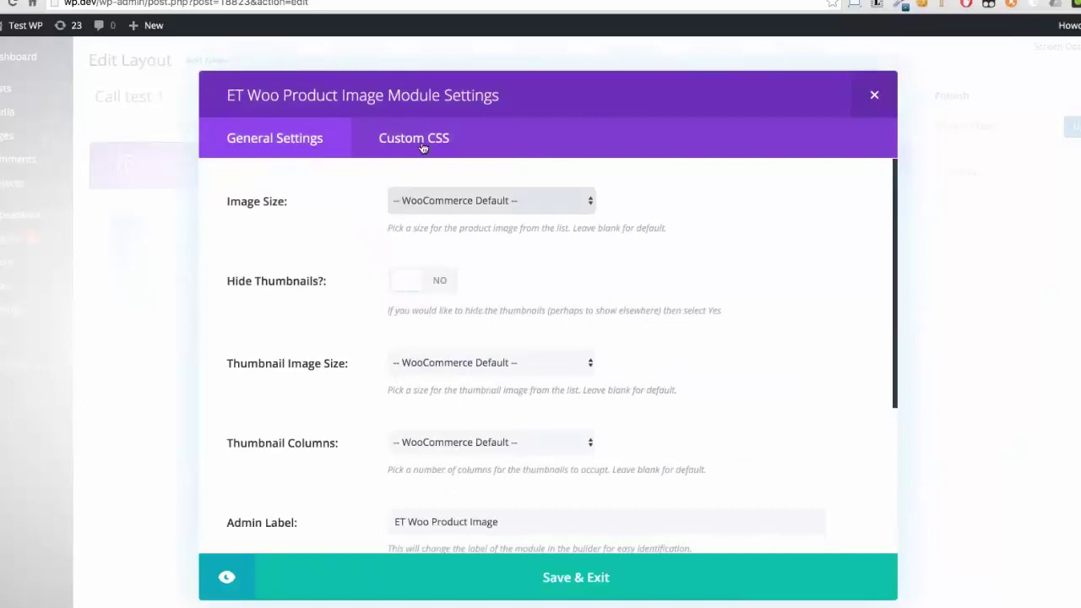
click(432, 200)
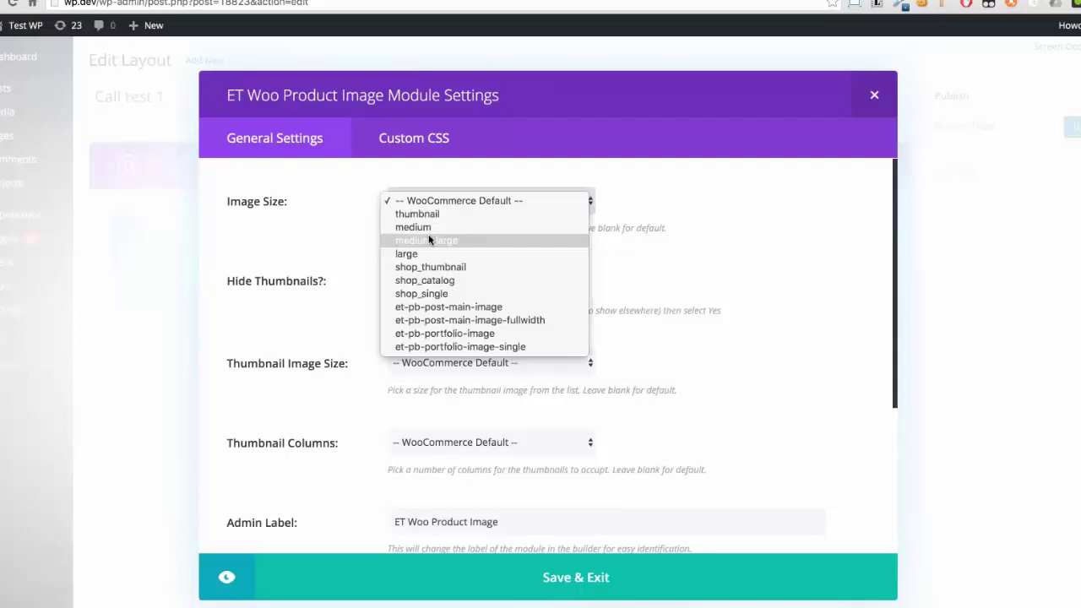
click(330, 244)
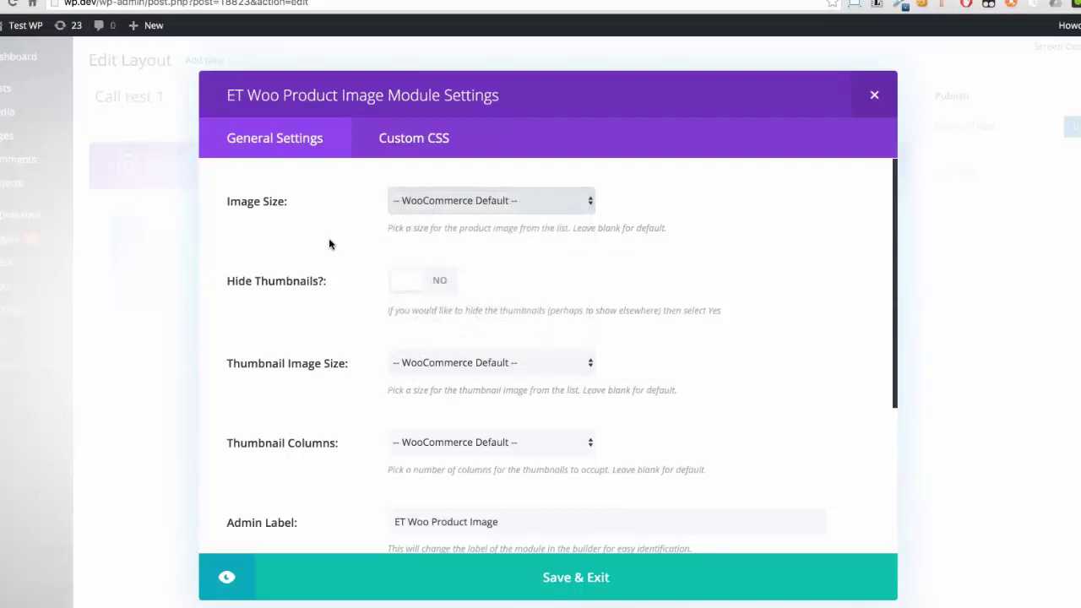
click(400, 203)
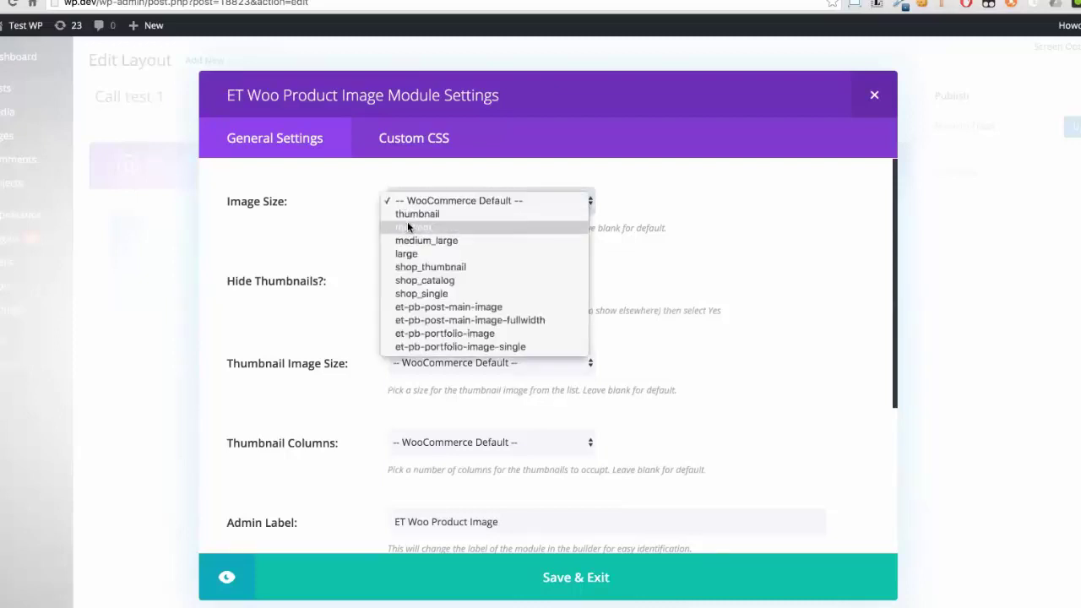
click(410, 249)
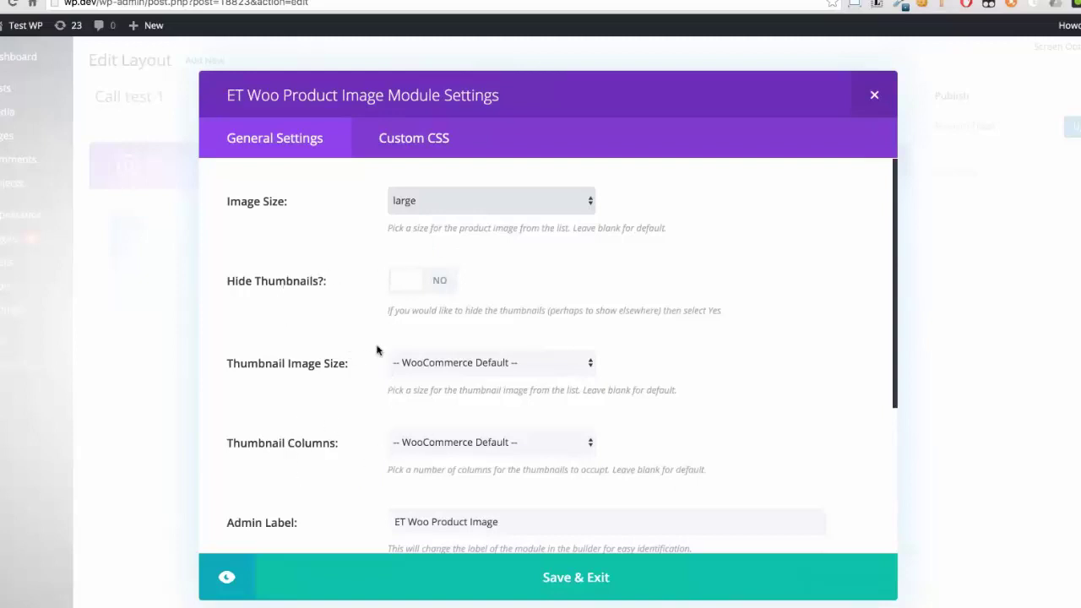
click(556, 583)
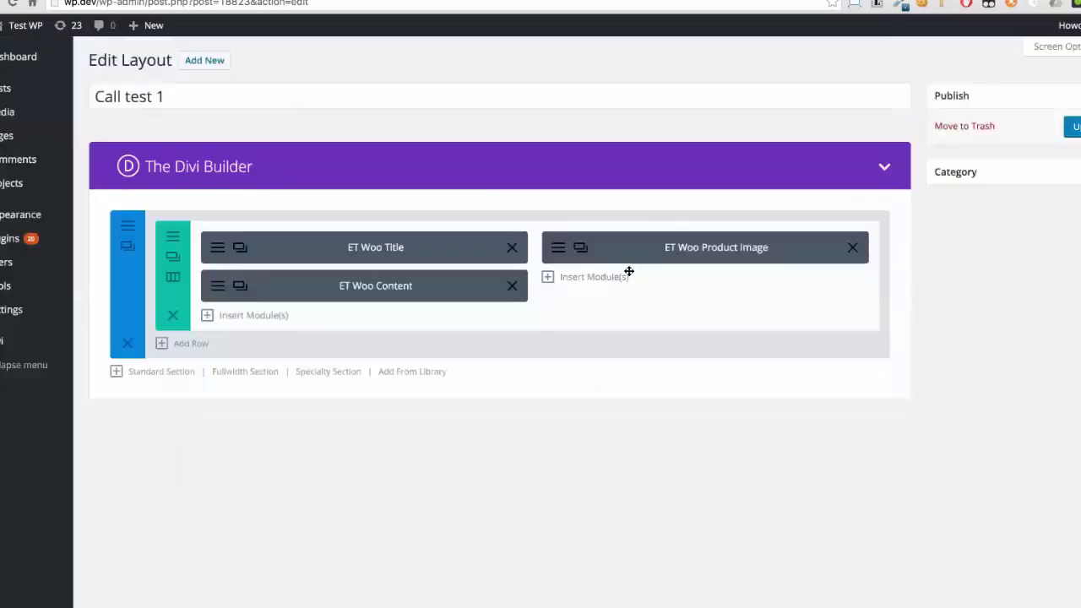
Add an ET Woo Price module with default settings below the ET Woo Content module in the first column.
click(256, 314)
scroll(454, 301, down, 3)
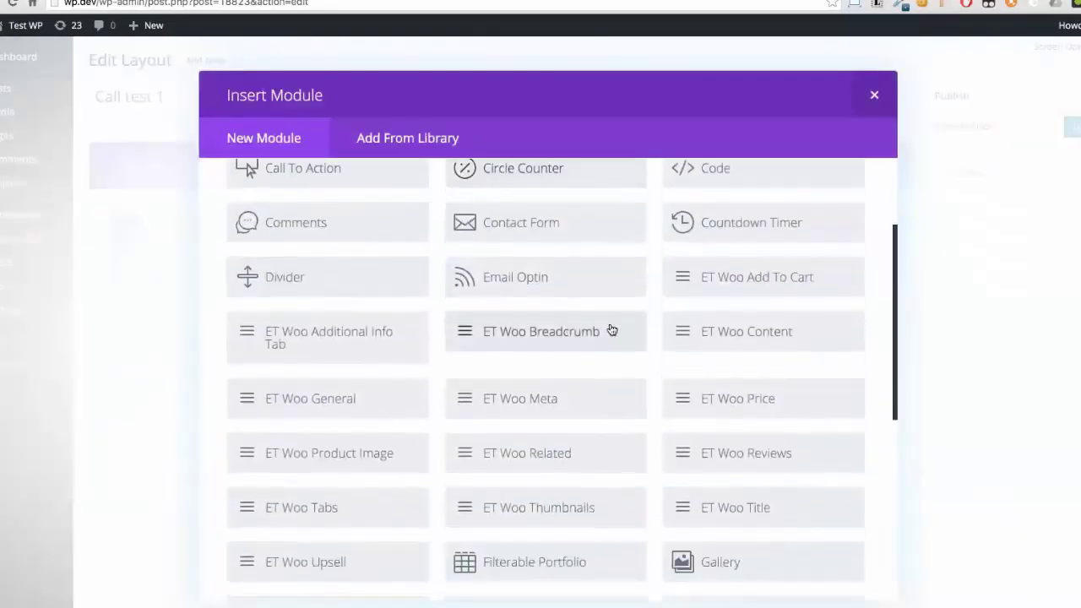
click(749, 398)
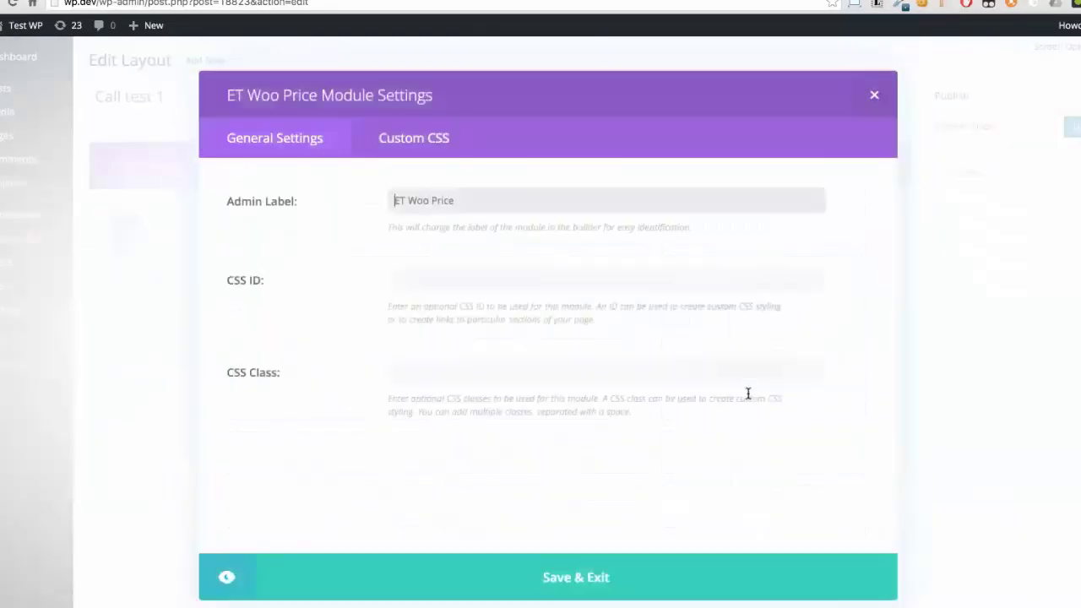
click(541, 577)
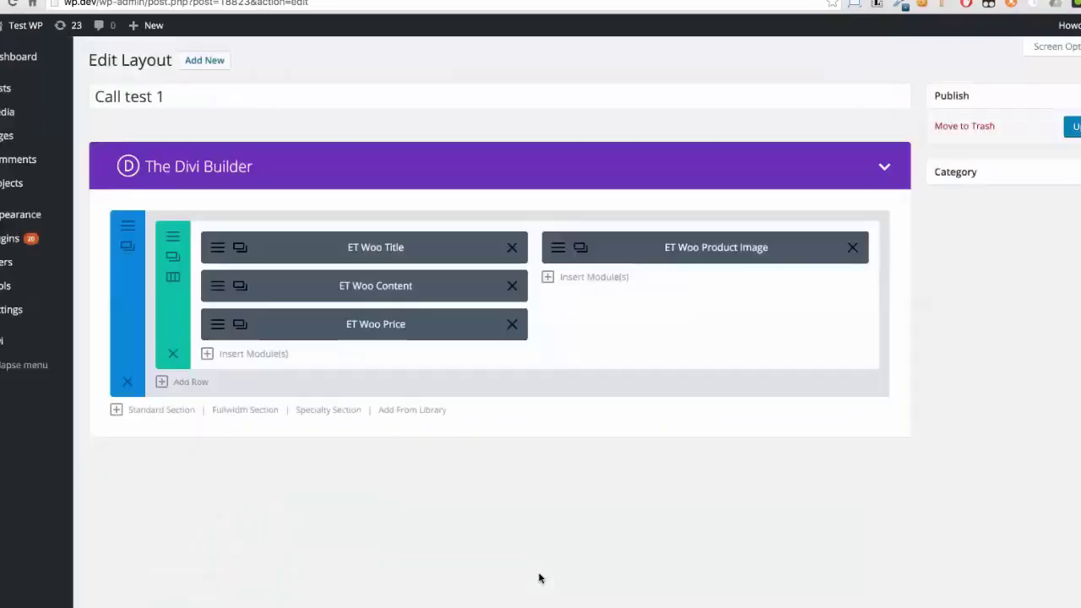
Add an ET Woo Add To Cart module with default settings below the ET Woo Price module and update the layout.
click(244, 354)
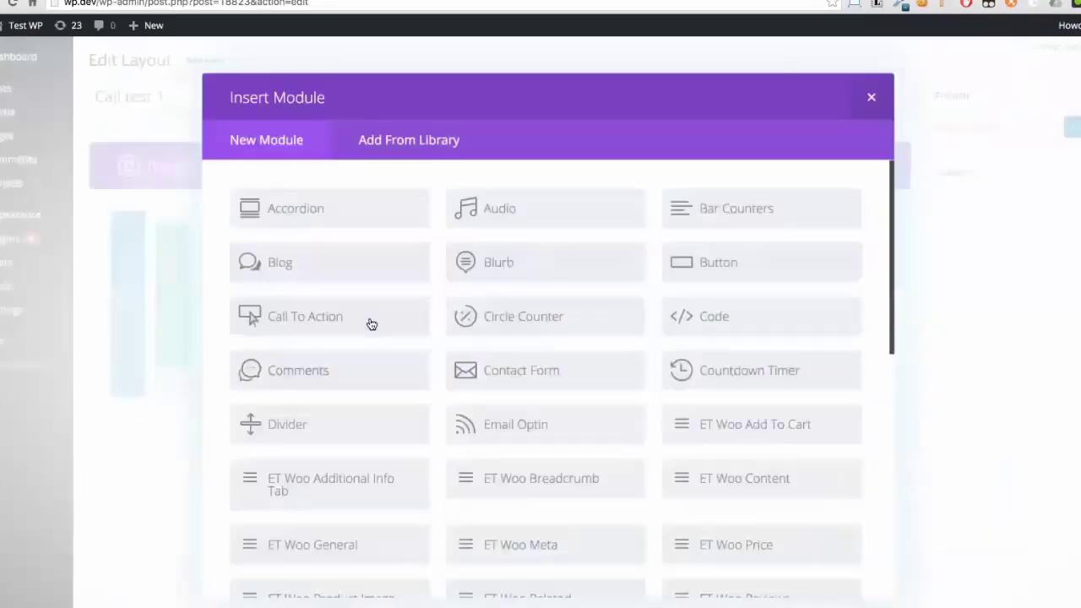
scroll(370, 323, down, 4)
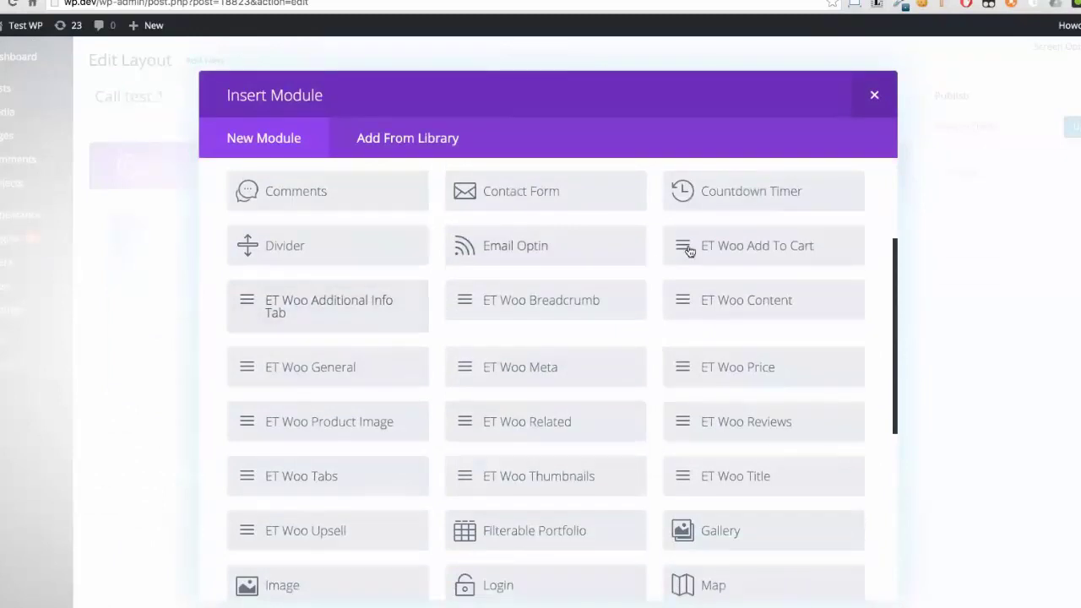
click(718, 243)
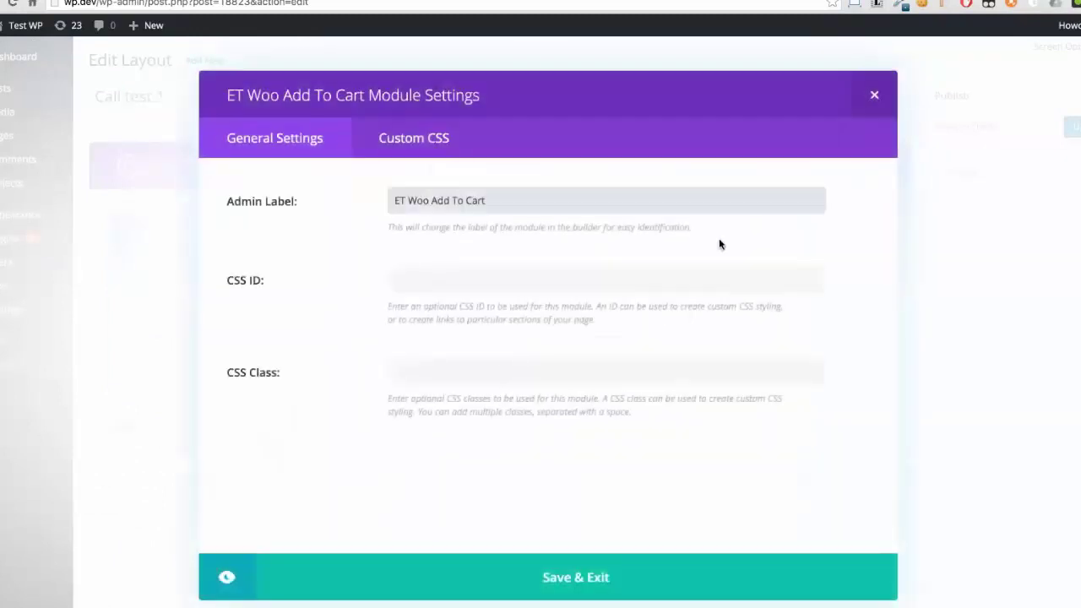
click(614, 586)
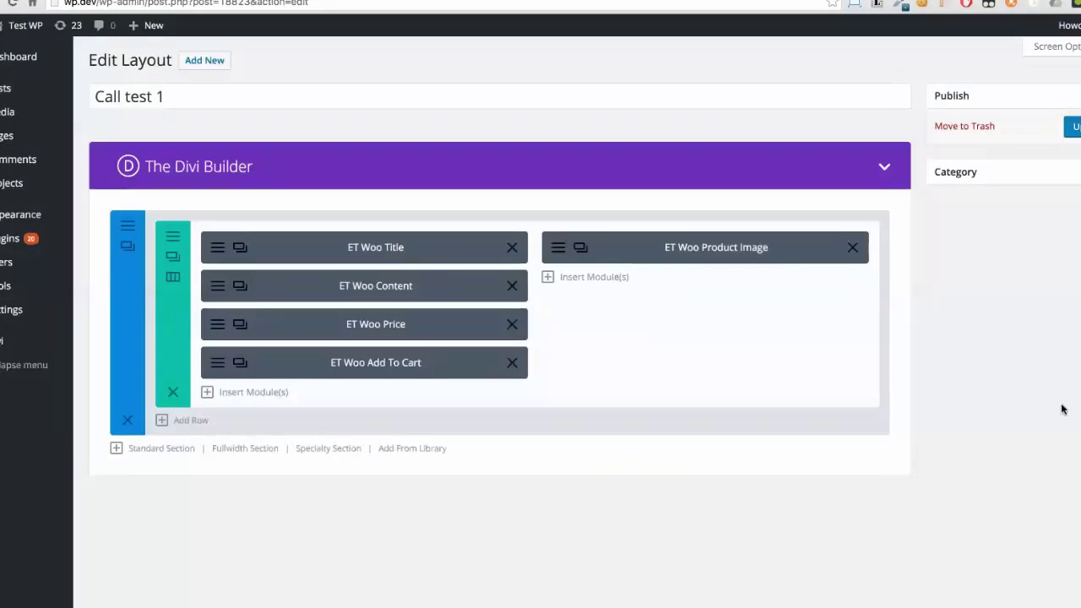
click(1076, 129)
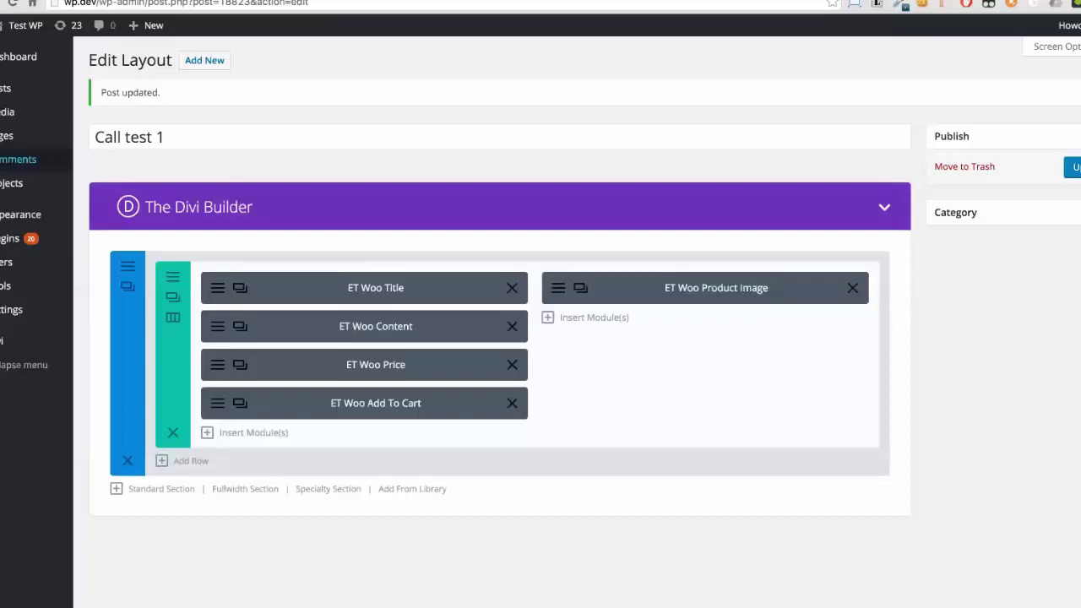
Set the Product Page Layout to "Call test 1" in the Woo Layout Injector settings and save them.
mouse_move(12, 310)
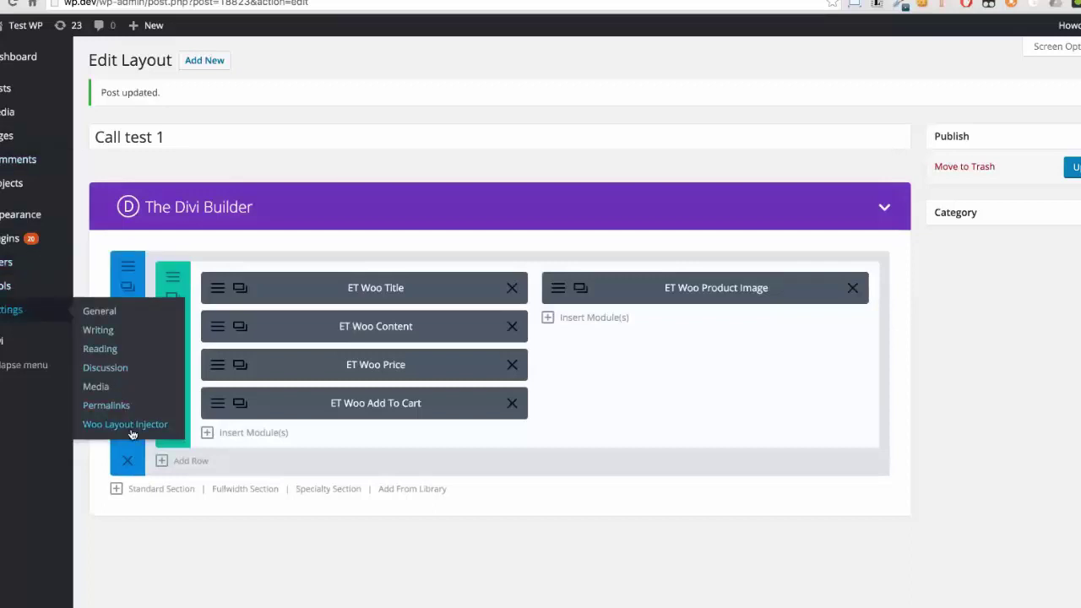
click(125, 424)
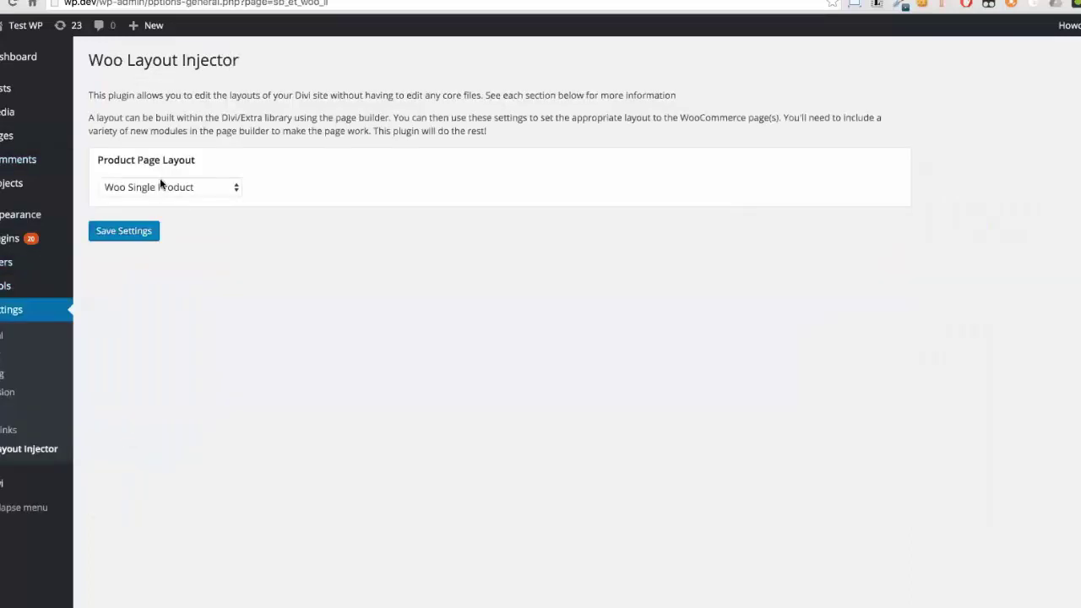
click(161, 184)
click(164, 161)
click(110, 230)
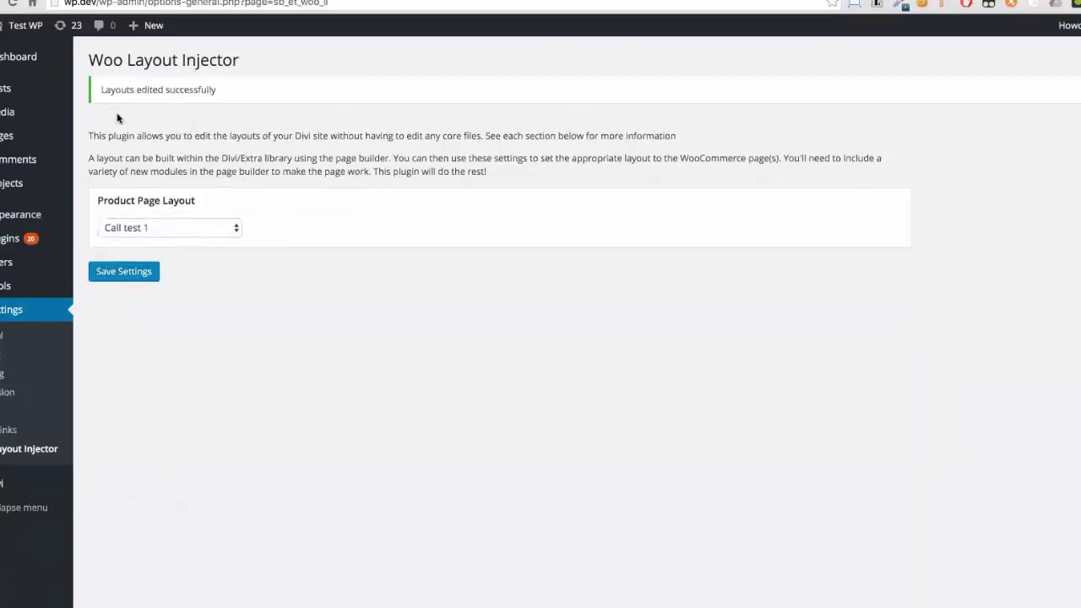
Open the site's front end and try to view the Shop page.
mouse_move(34, 183)
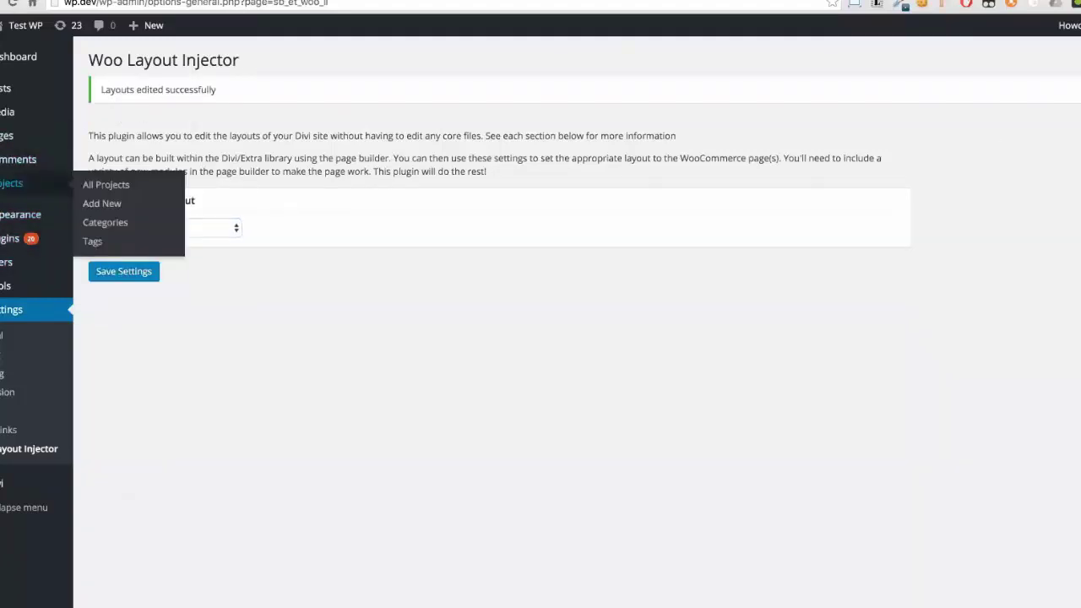
click(27, 26)
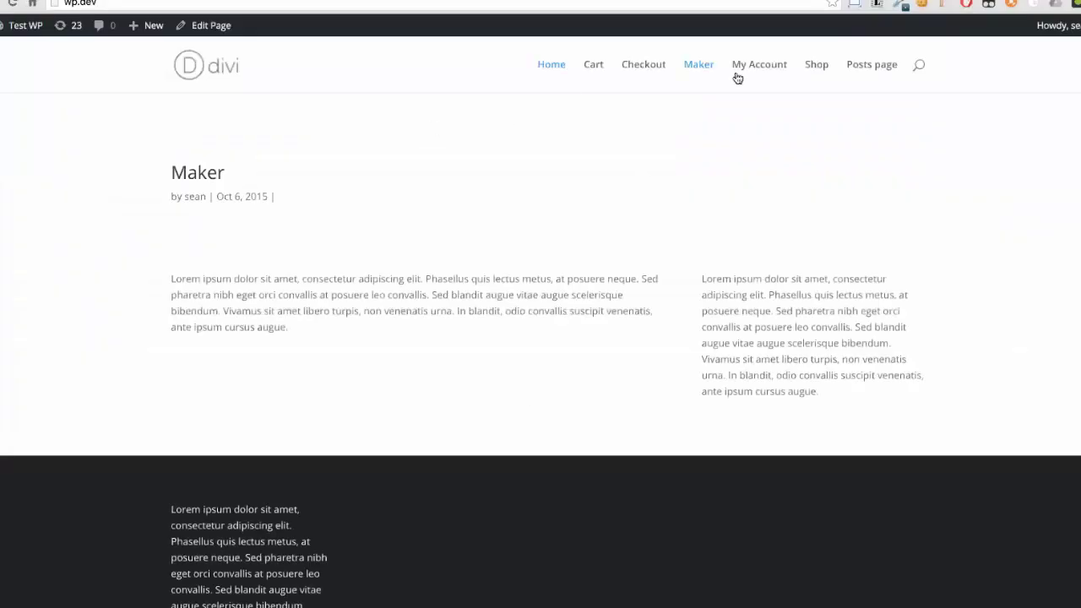
click(816, 65)
click(802, 69)
Activate the WooCommerce plugin from the site's list of installed plugins.
click(17, 53)
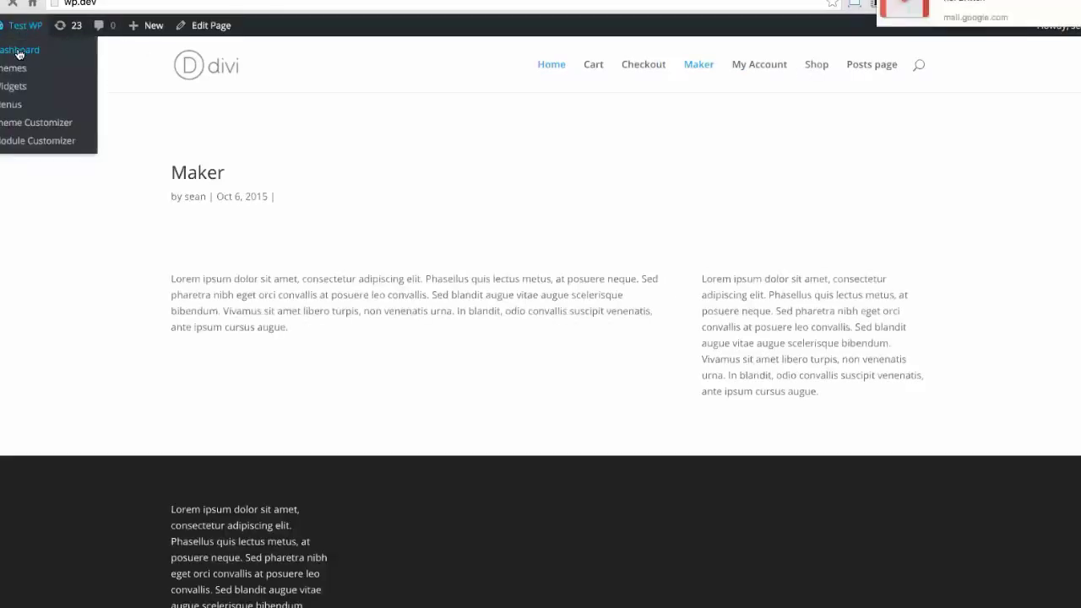
click(12, 288)
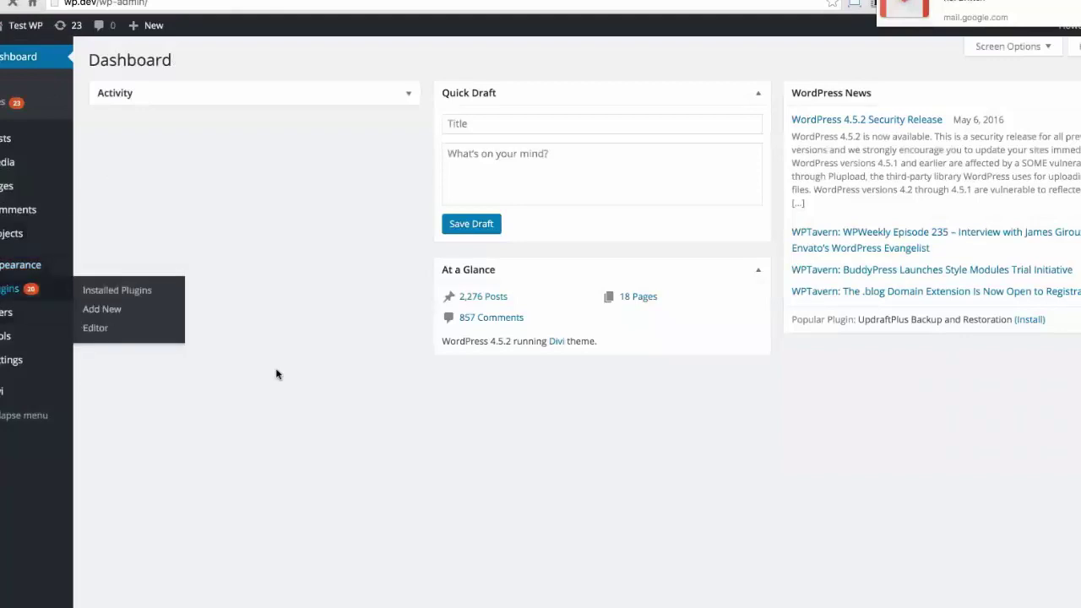
scroll(276, 374, down, 20)
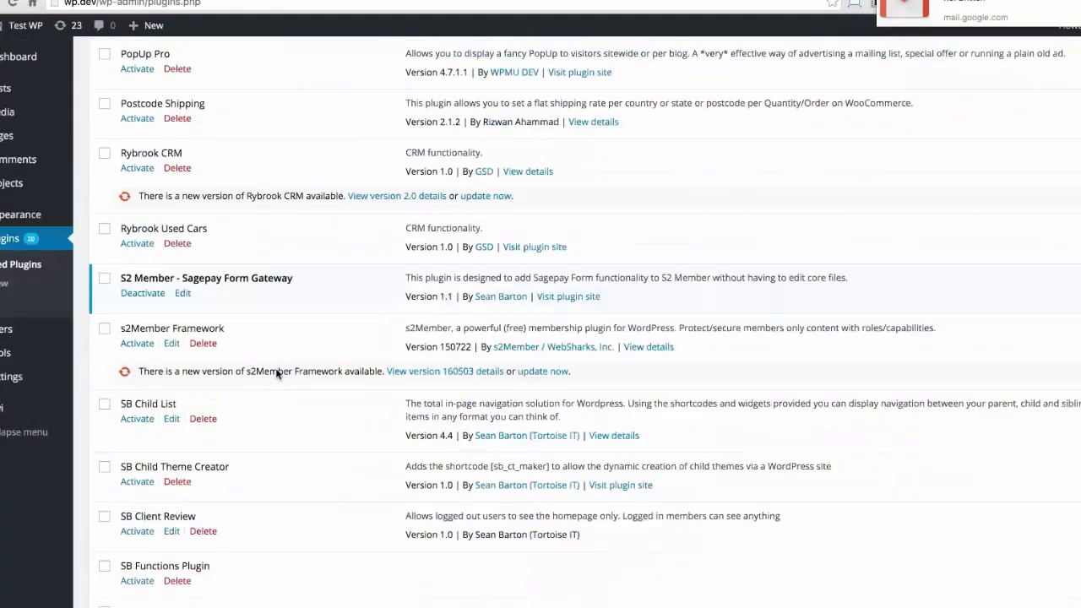
scroll(276, 374, down, 5)
scroll(276, 374, up, 2)
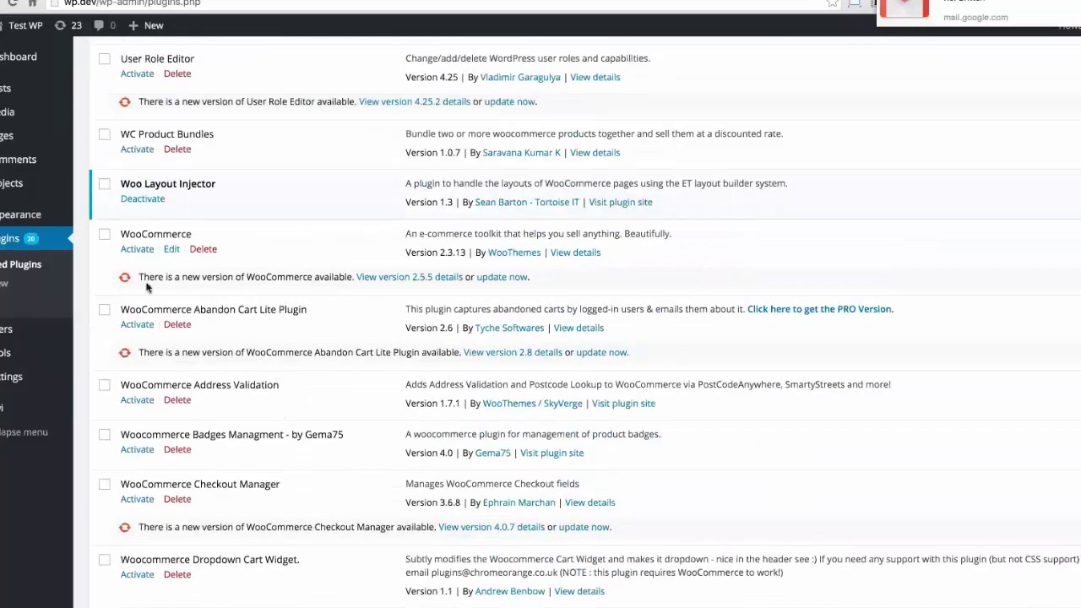
click(135, 250)
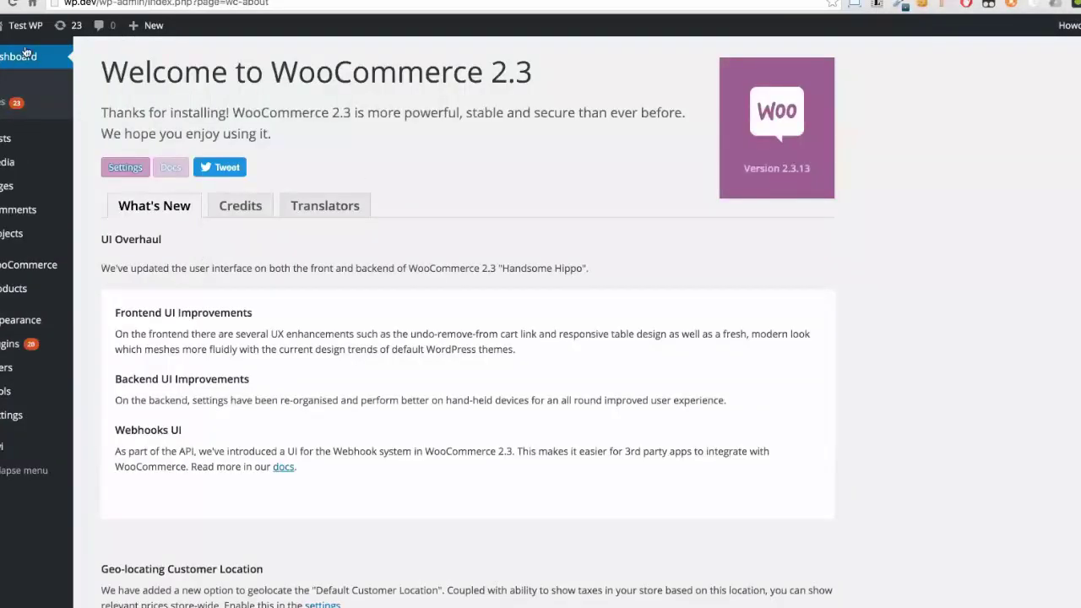
Open the first product, the grey Stone Island T-shirt, from the front-end Shop page and examine its layout down to the gallery thumbnails.
click(21, 49)
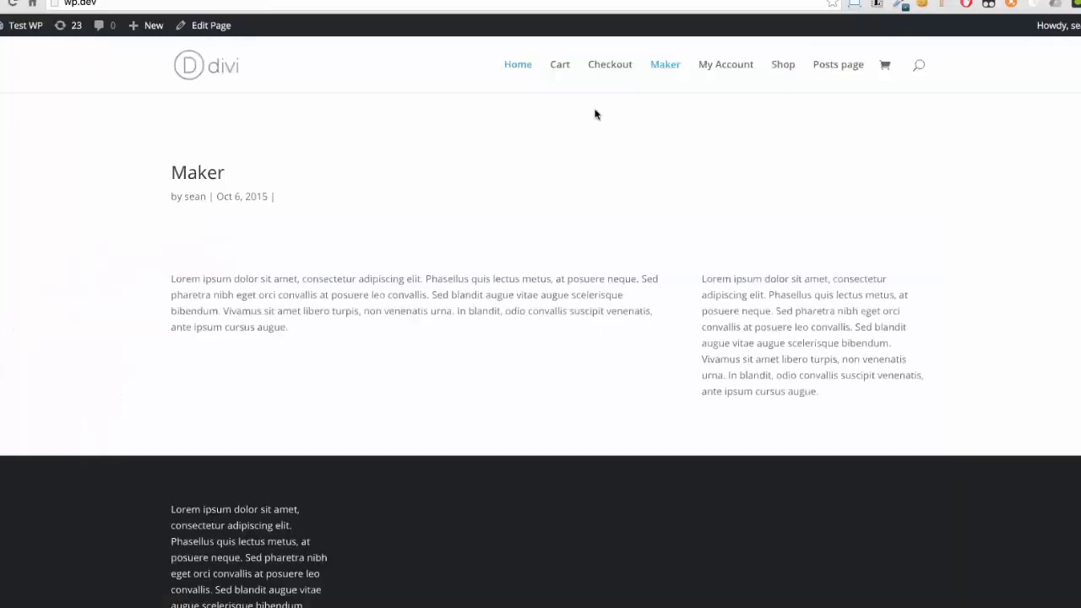
click(767, 71)
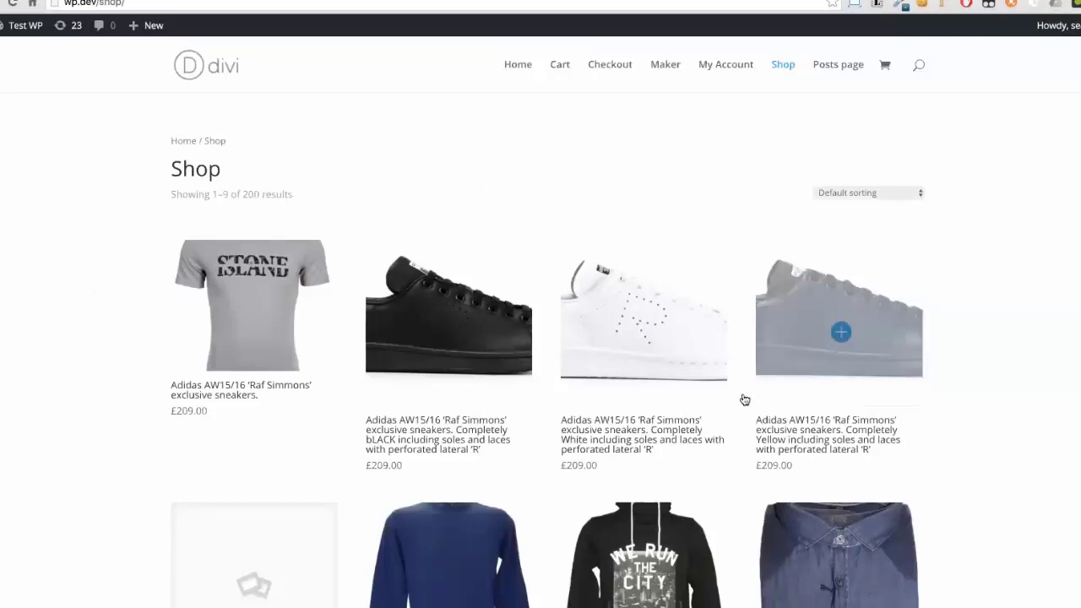
scroll(494, 324, down, 5)
scroll(494, 324, down, 4)
scroll(495, 321, up, 9)
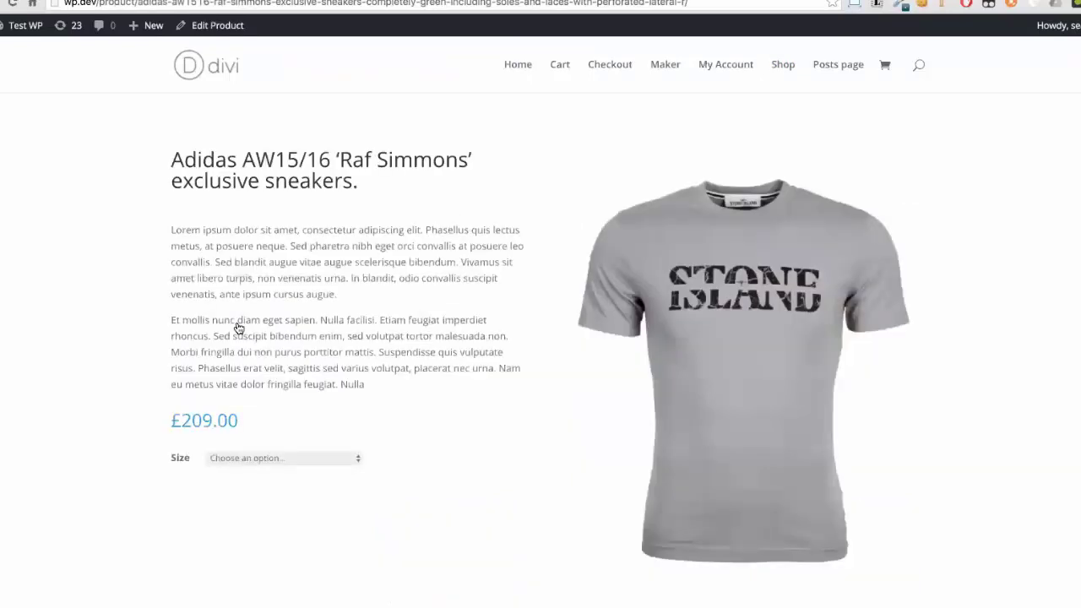
scroll(398, 250, down, 8)
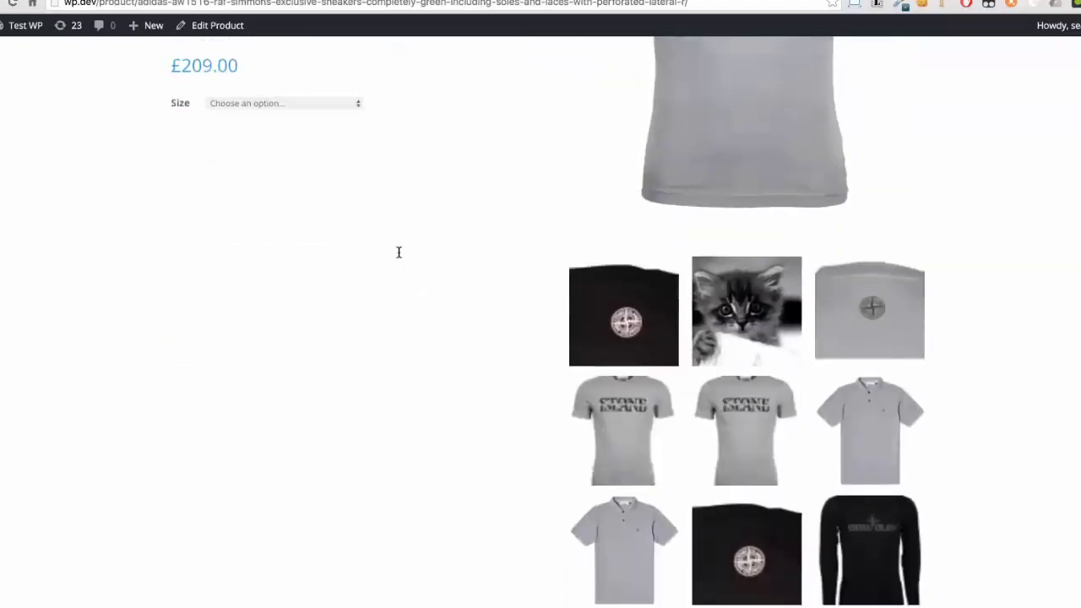
scroll(398, 251, down, 2)
scroll(476, 231, up, 2)
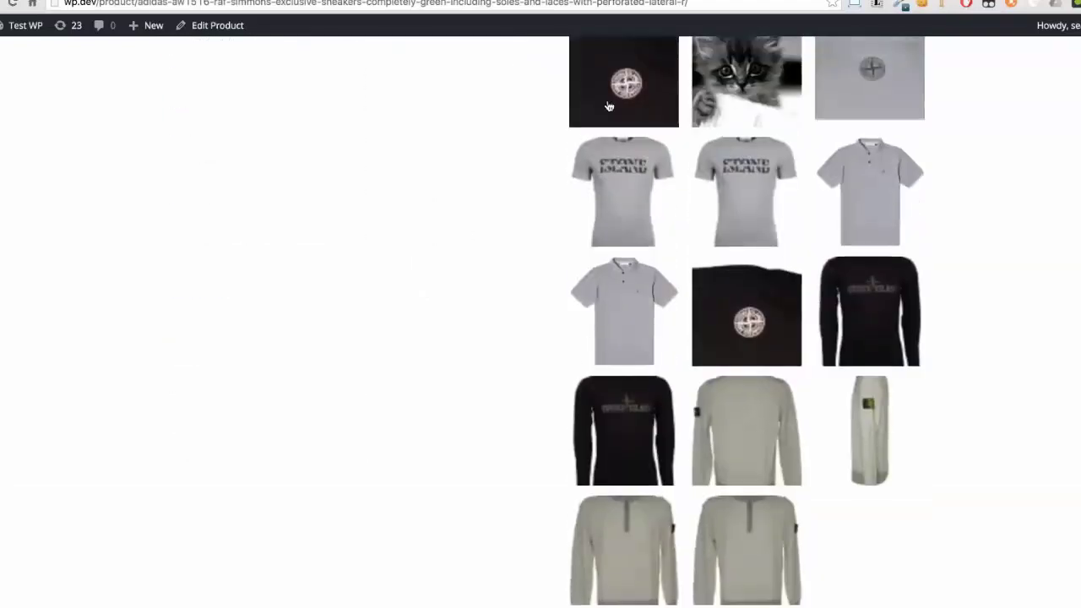
scroll(684, 446, up, 3)
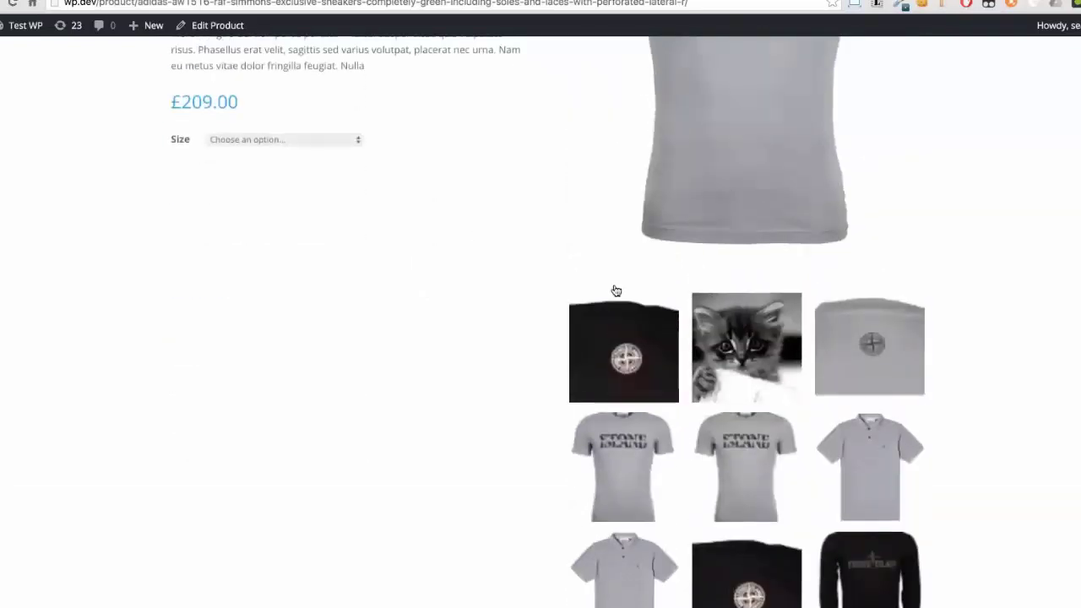
scroll(465, 352, up, 4)
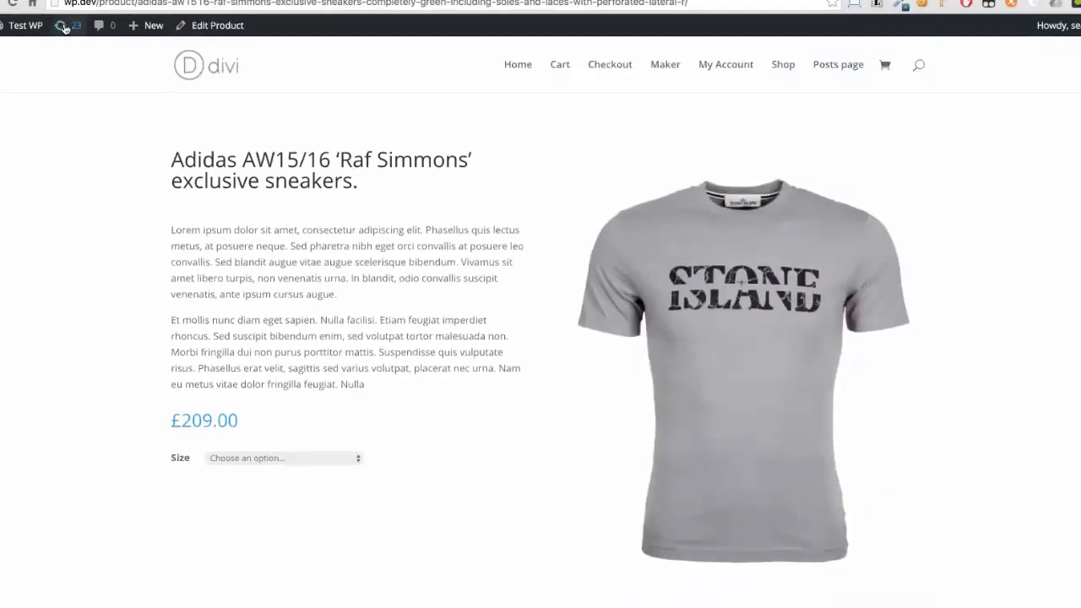
Open the admin dashboard in a separate browser tab and open the "Call test 1" layout from the Divi Library for editing.
mouse_move(25, 25)
right_click(23, 47)
click(43, 54)
key(ctrl+Tab)
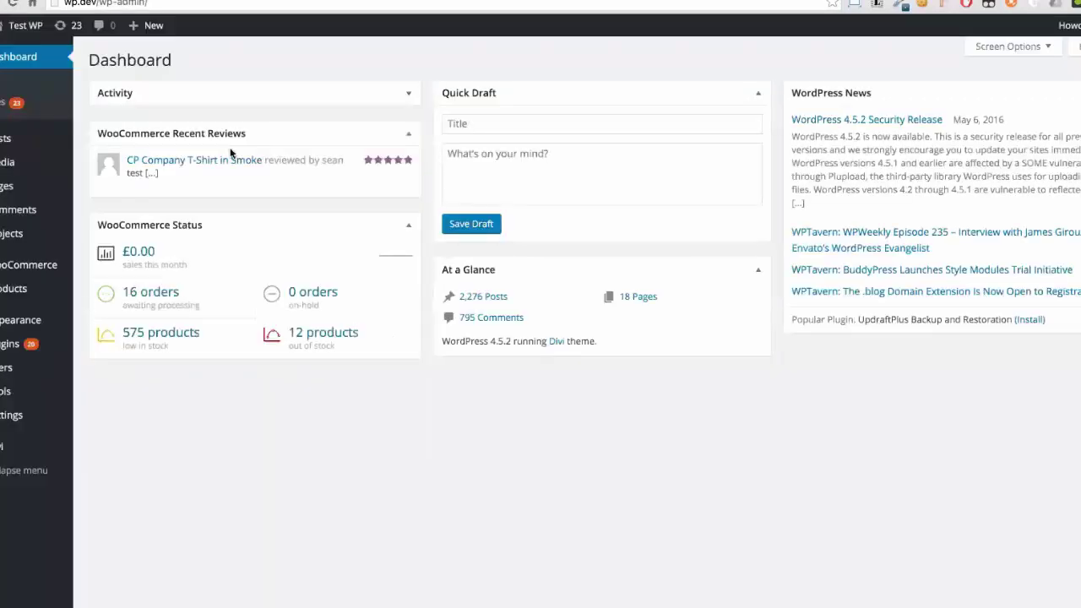
mouse_move(24, 453)
click(99, 525)
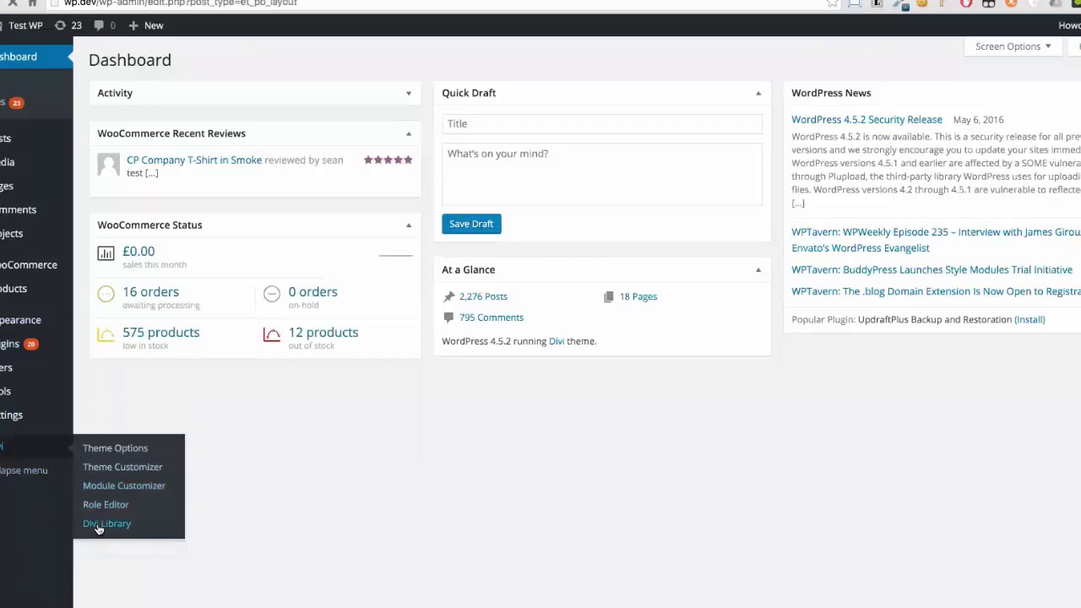
click(138, 198)
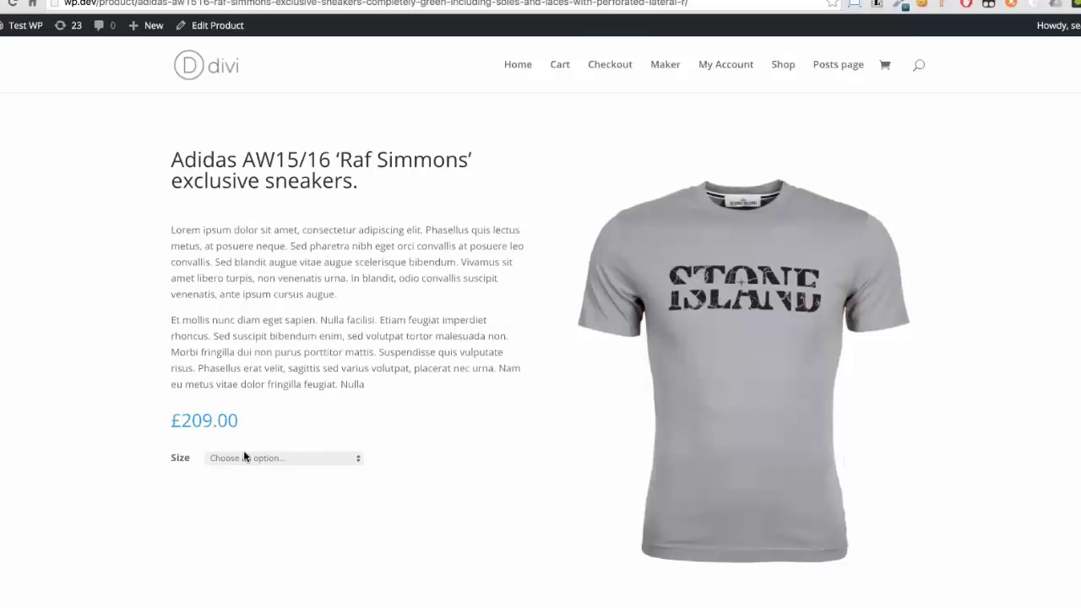
Check the product page's image and thumbnail arrangement and change the layout's row to three equal one-third columns.
scroll(617, 198, down, 3)
scroll(617, 198, up, 3)
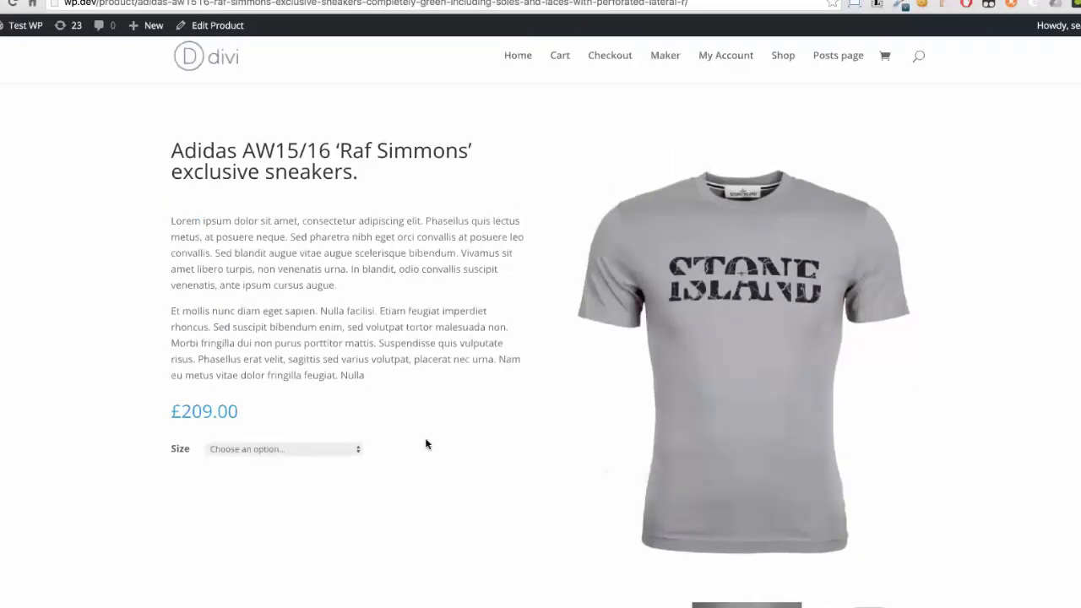
scroll(426, 448, down, 3)
scroll(427, 448, up, 3)
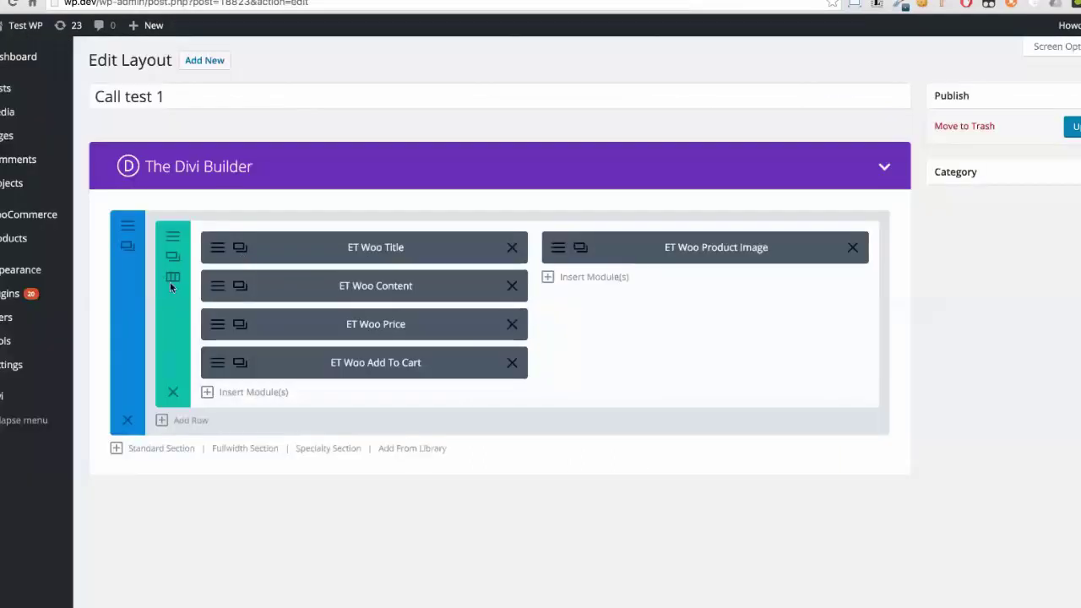
click(172, 279)
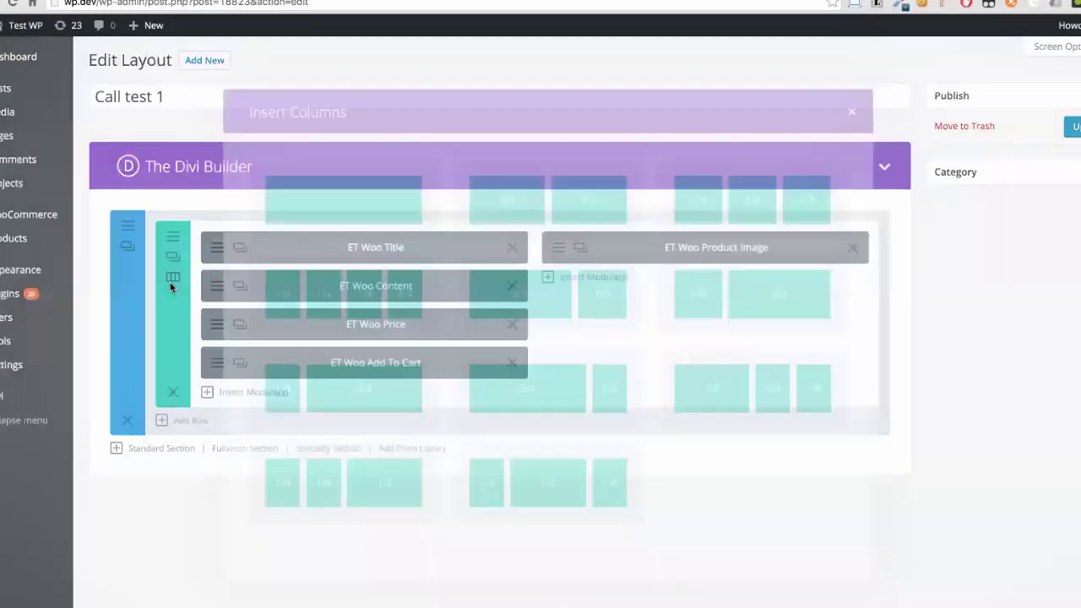
click(781, 199)
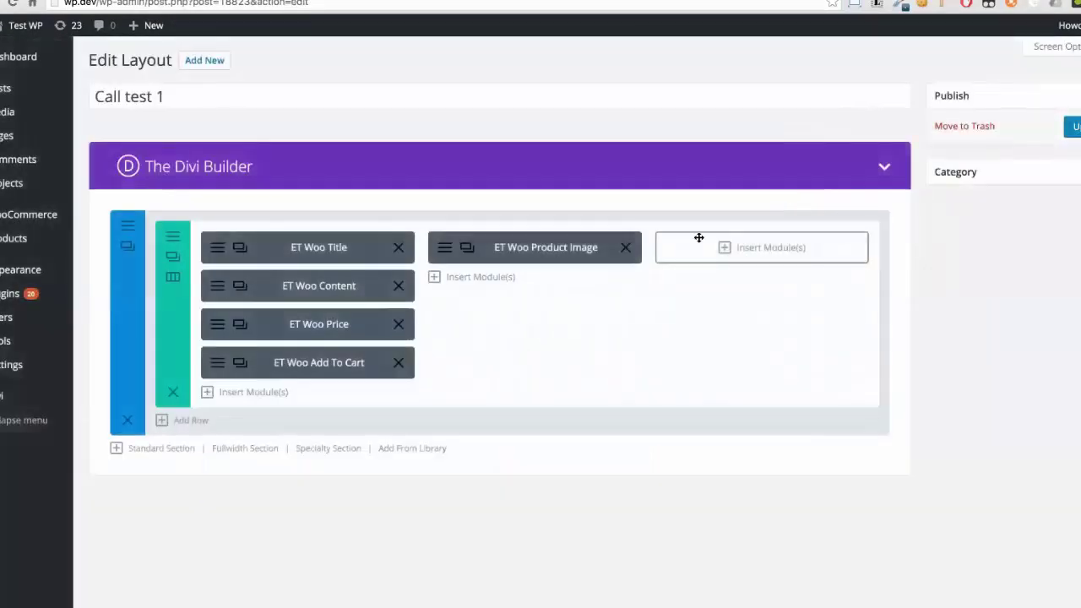
Set Hide Thumbnails to Yes for the ET Woo Product Image module and save its settings.
click(442, 248)
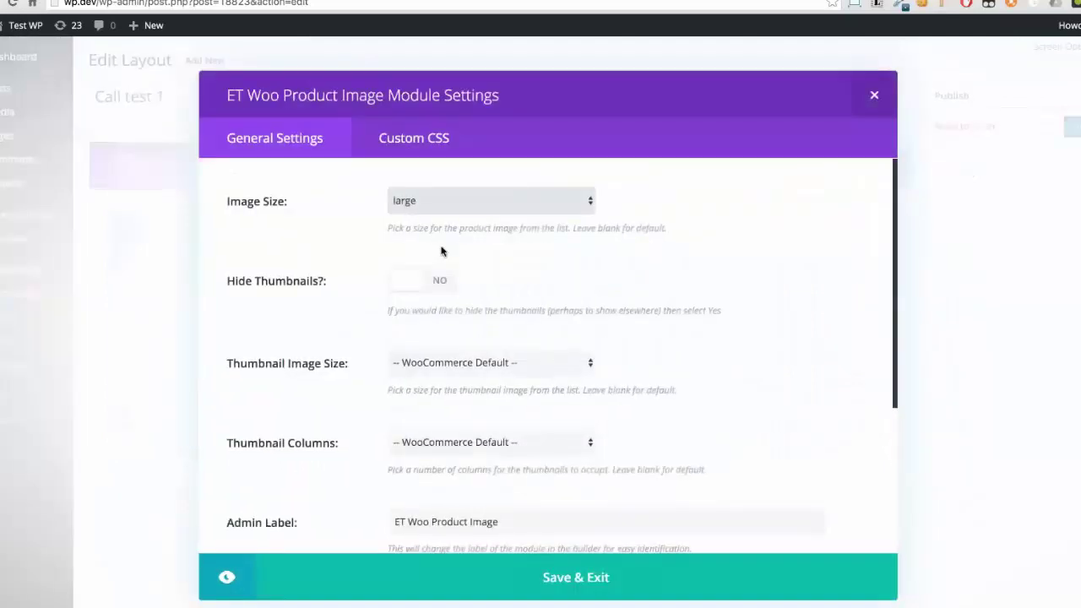
click(426, 283)
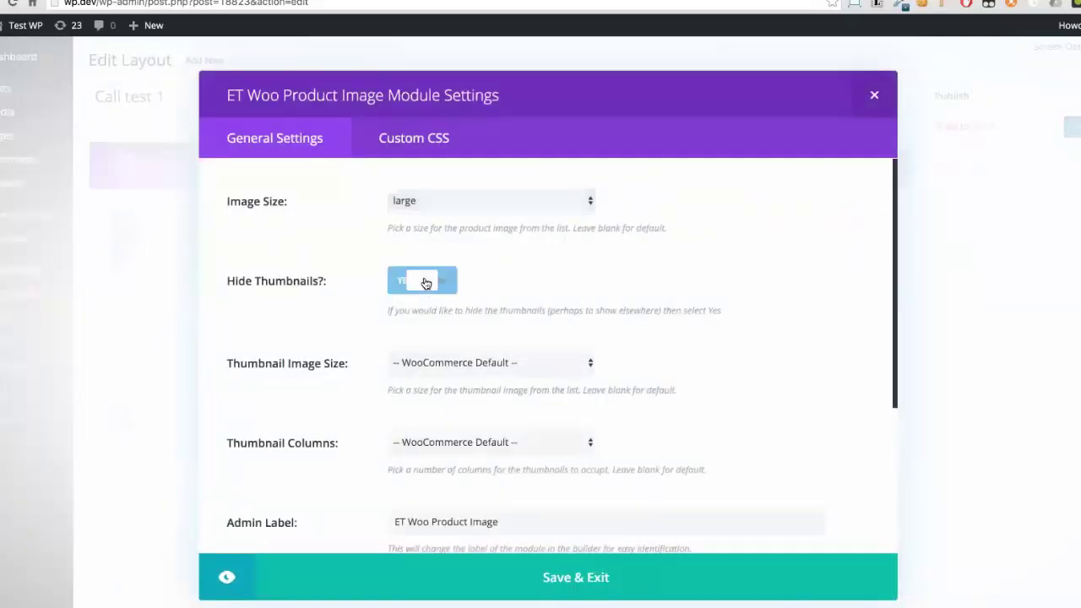
click(527, 585)
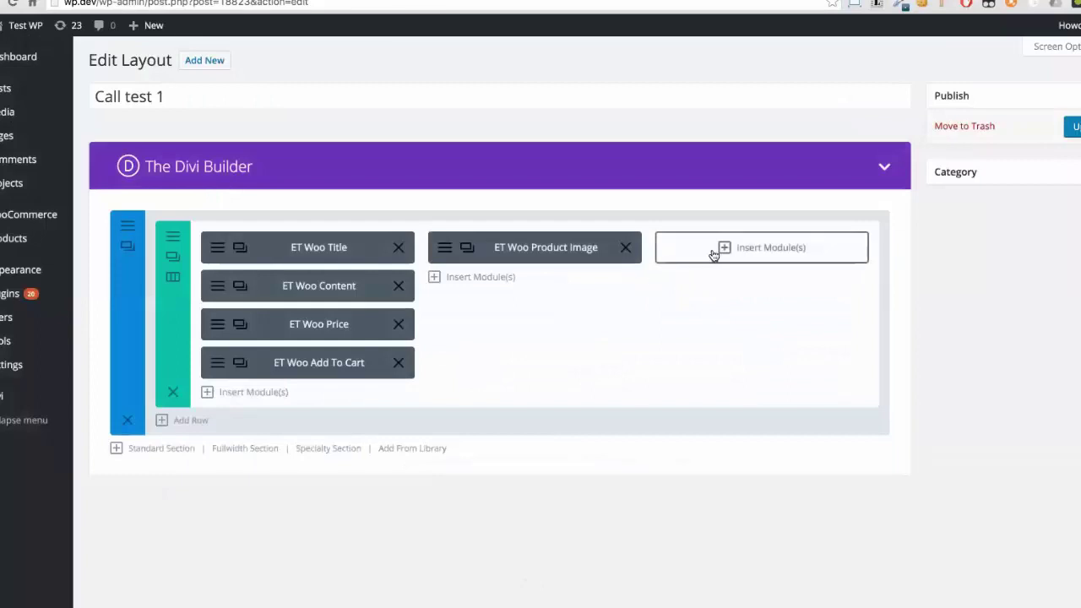
Insert an ET Woo Reviews module with default settings into the row's empty third column and check the three-column layout on the product page.
click(763, 249)
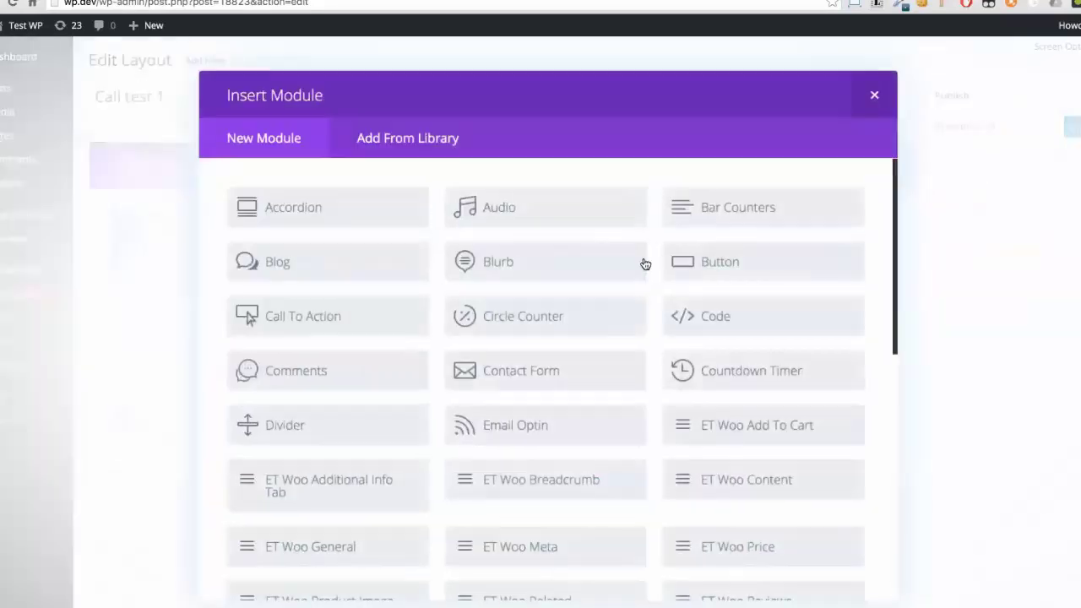
scroll(643, 264, down, 5)
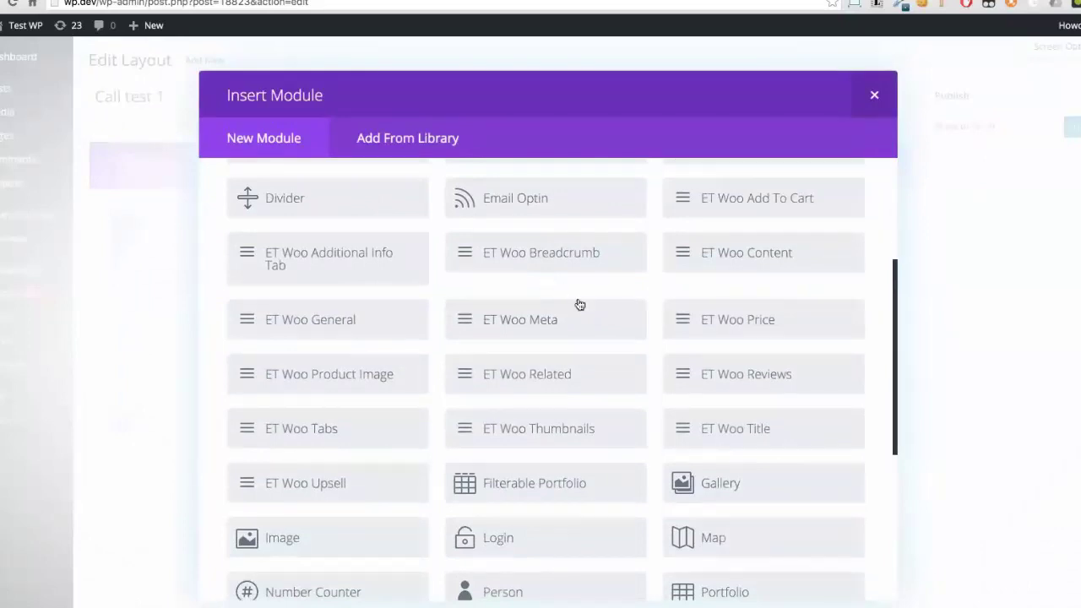
click(751, 379)
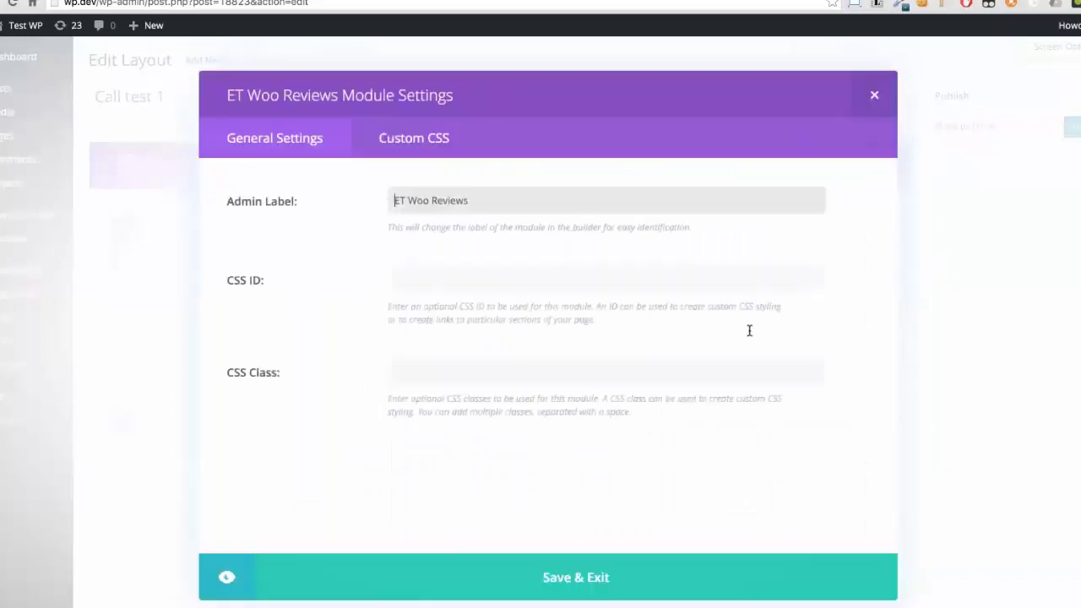
click(679, 579)
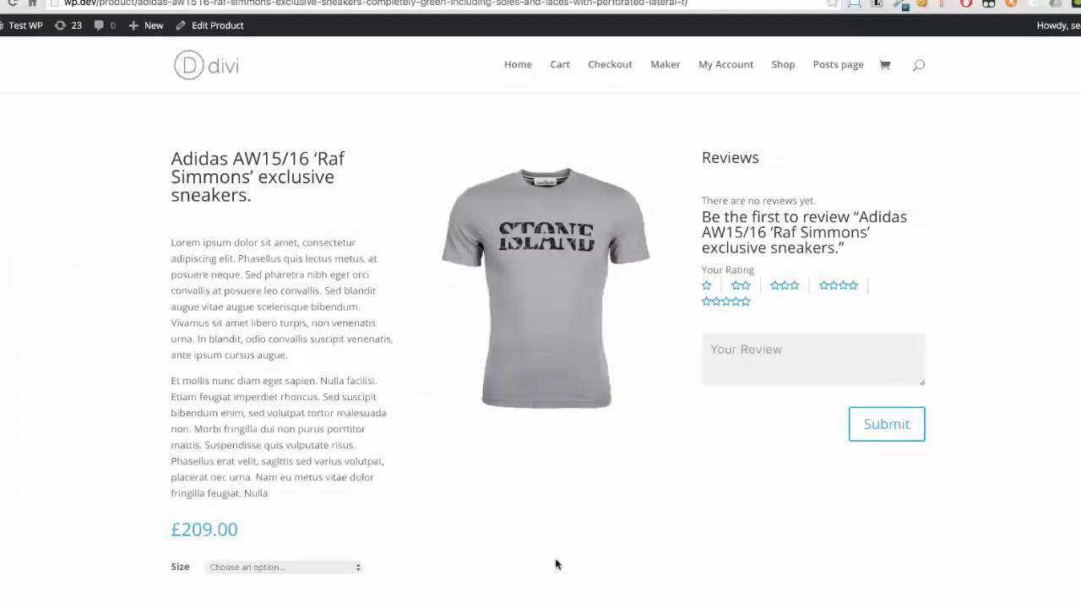
scroll(373, 353, down, 2)
scroll(373, 353, up, 1)
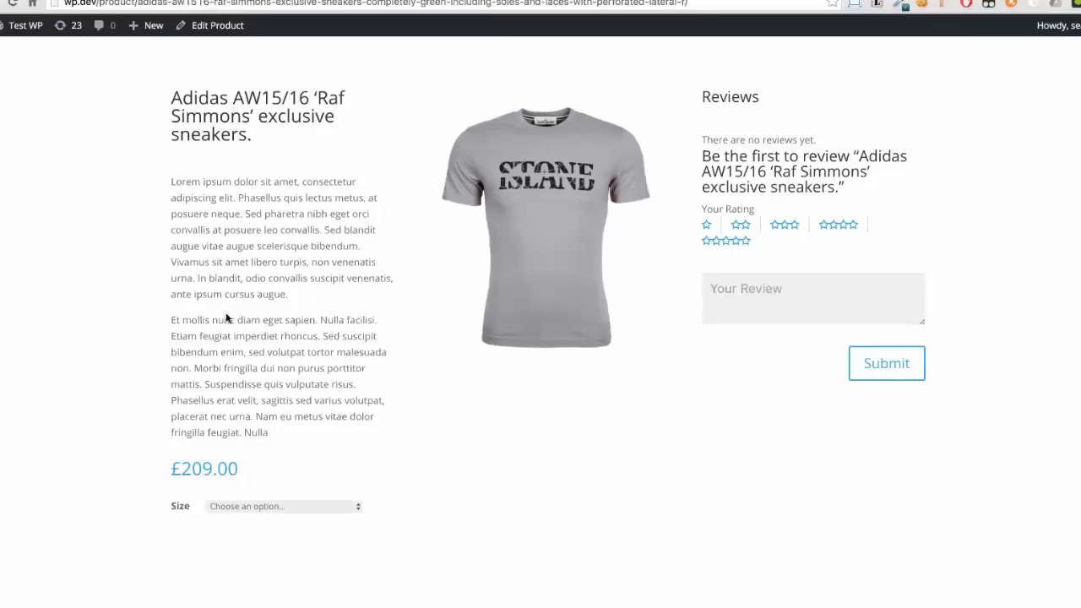
Add a full-width single-column row below the existing row in the "Call test 1" layout and insert an ET Woo Thumbnails module into it.
key(ctrl+Tab)
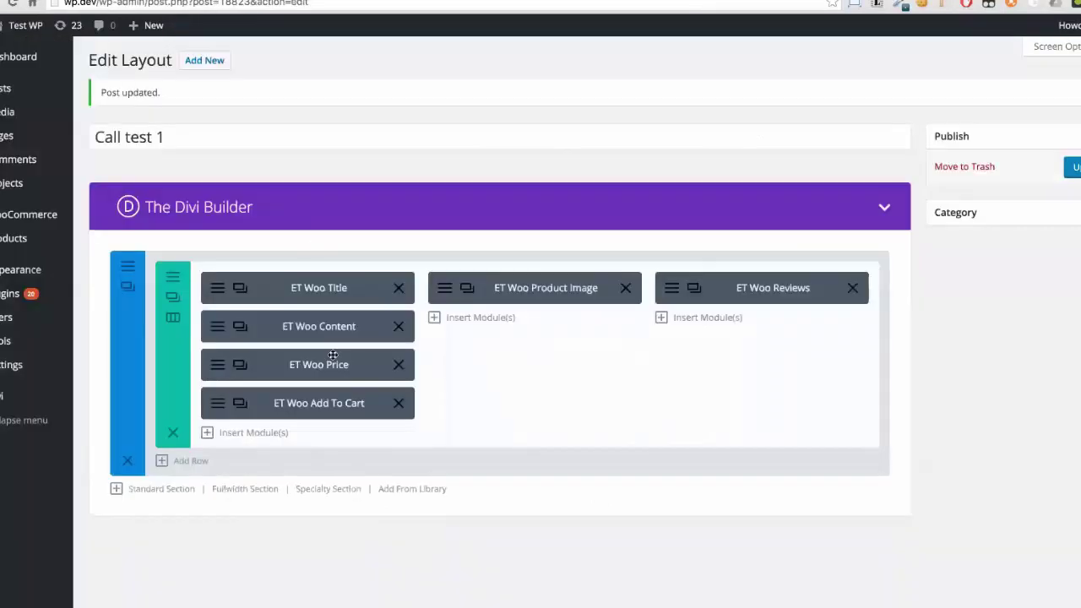
click(203, 465)
click(254, 484)
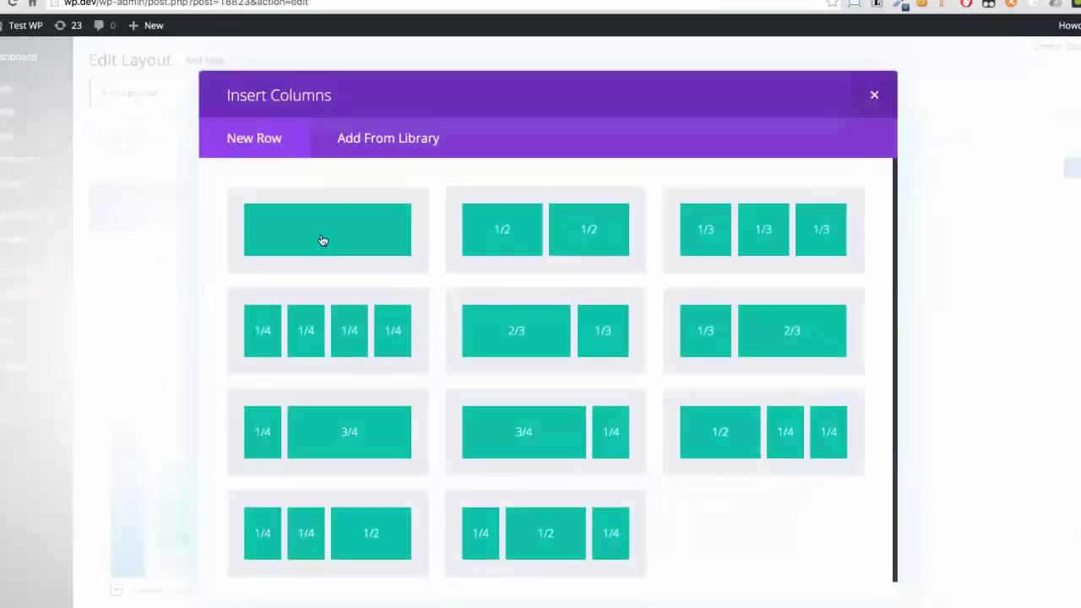
click(324, 240)
click(495, 486)
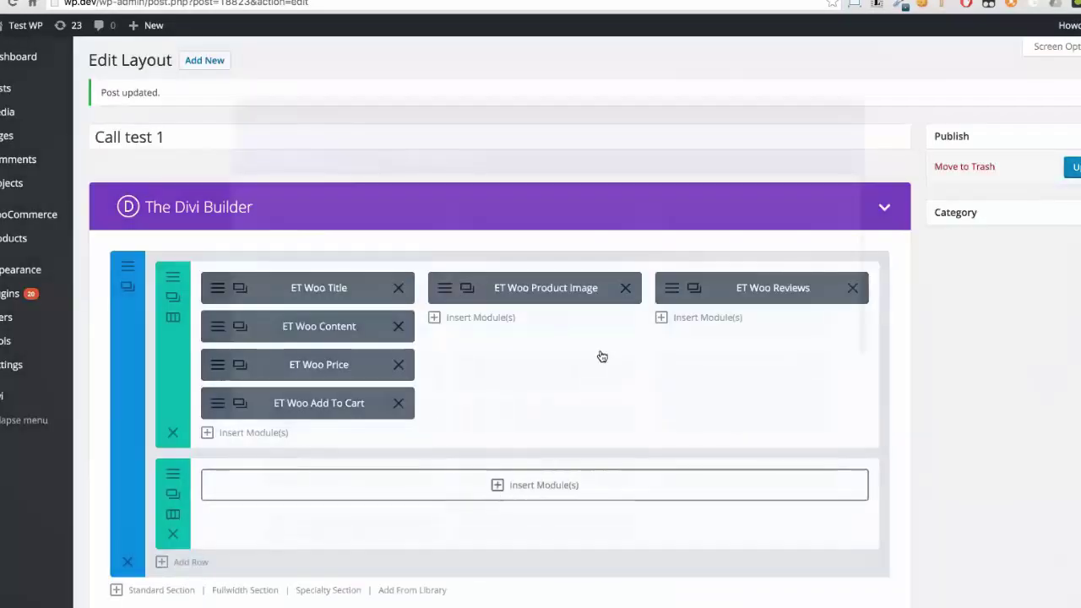
scroll(600, 354, down, 4)
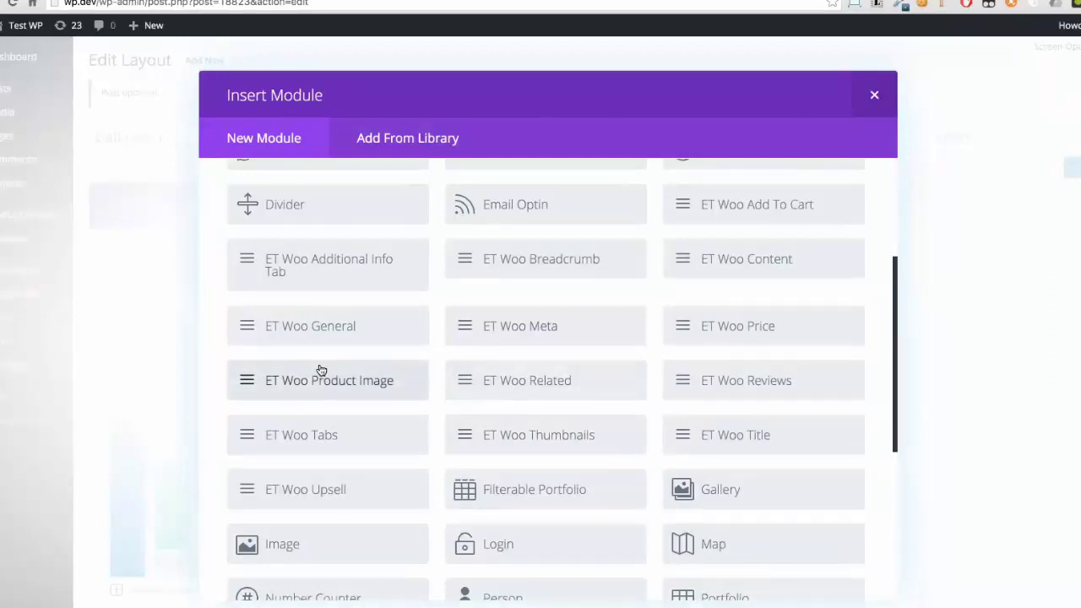
click(509, 434)
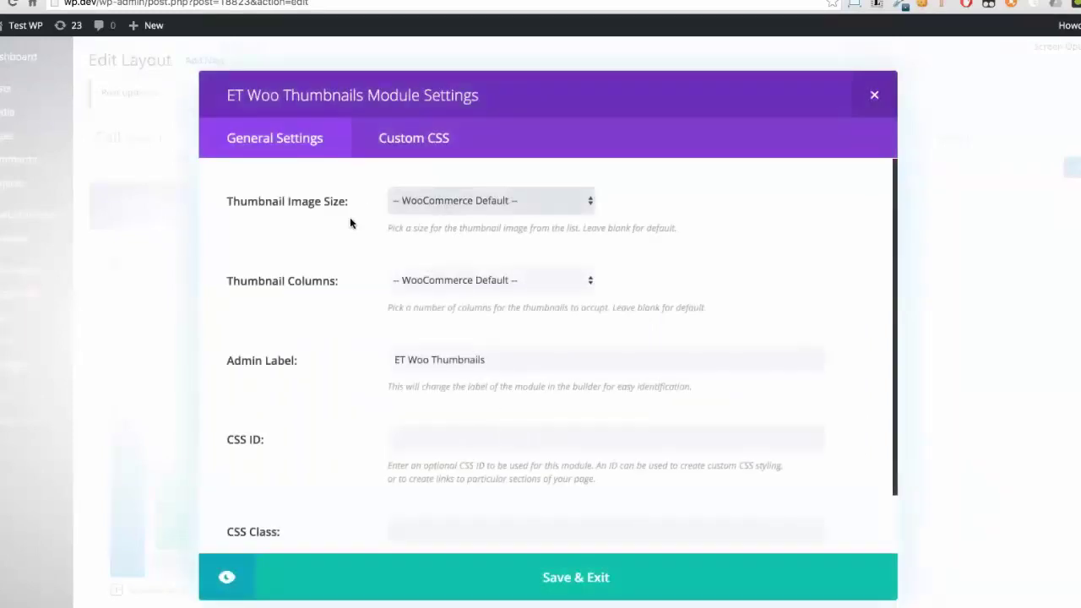
Save the thumbnails module with 8 columns and image size medium_large, update the layout, and check the thumbnail rows on the product page.
click(433, 281)
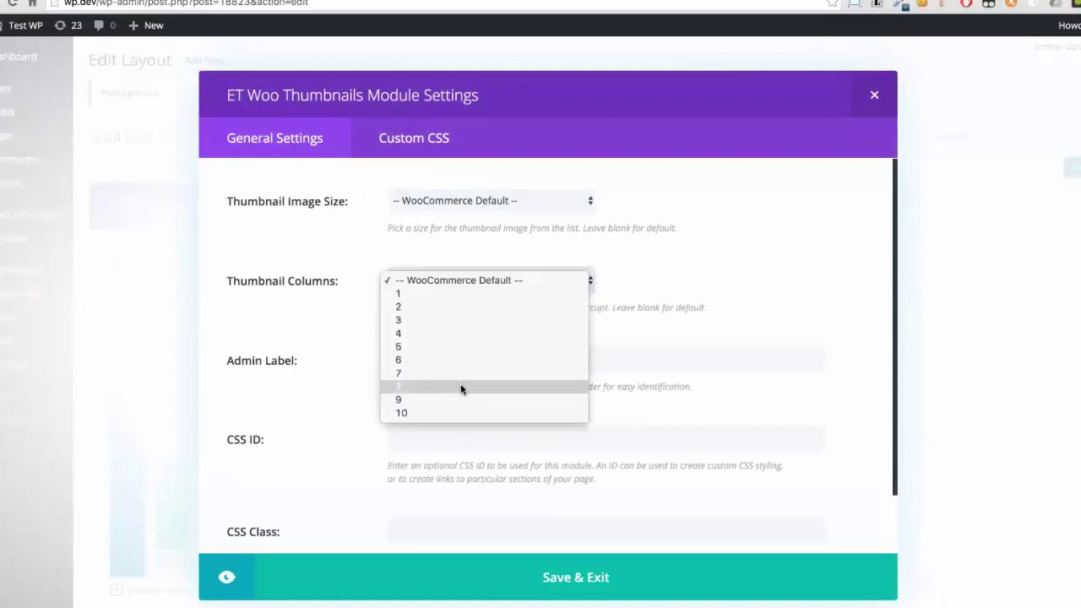
key(Escape)
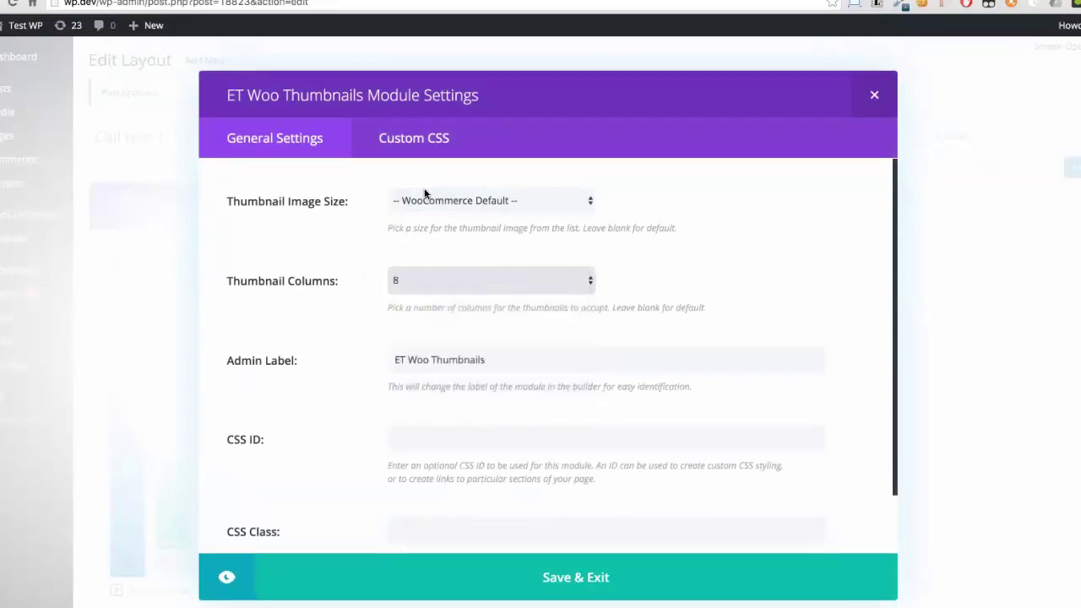
click(425, 199)
click(424, 236)
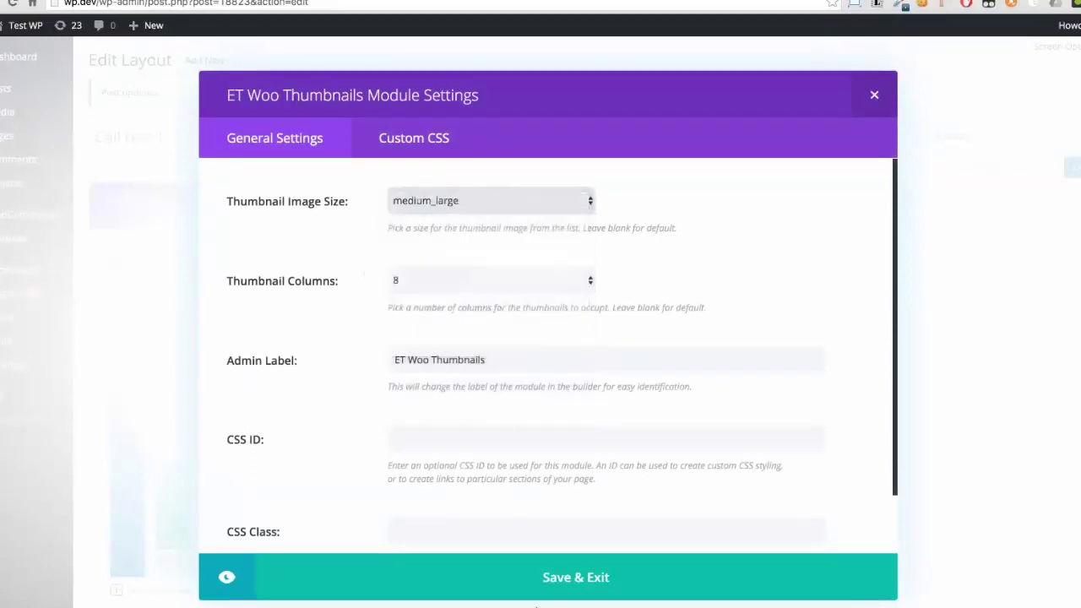
click(550, 578)
click(1067, 168)
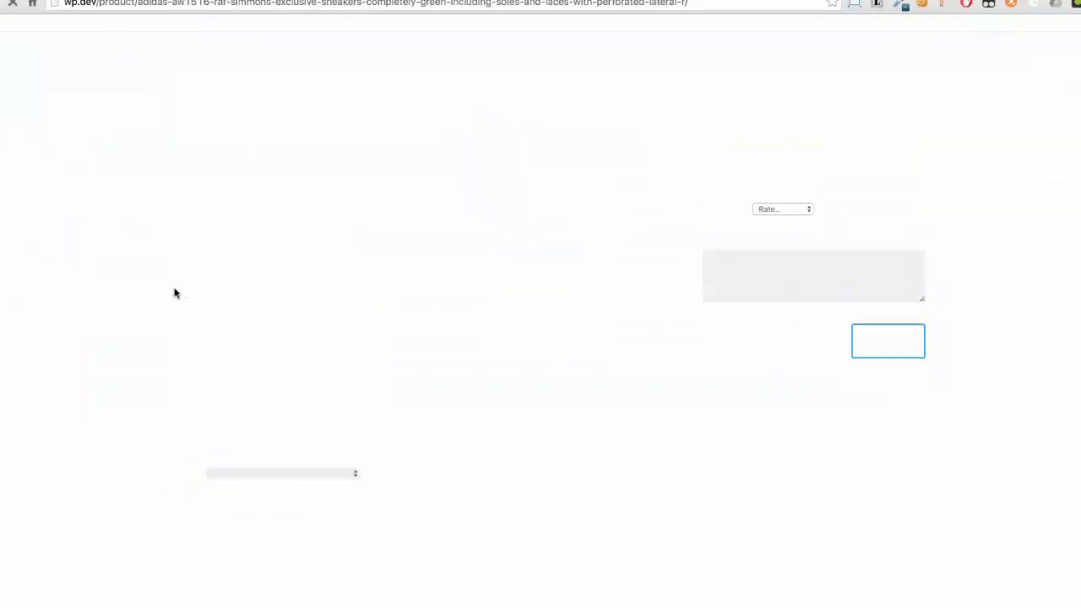
scroll(253, 144, down, 3)
scroll(253, 143, down, 1)
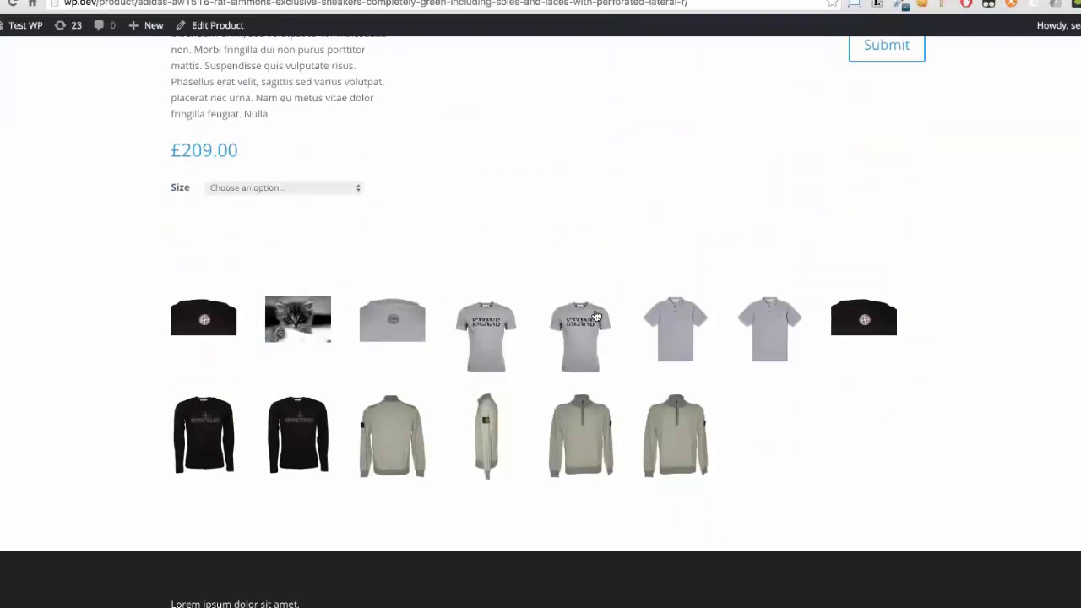
scroll(593, 237, up, 2)
scroll(593, 236, up, 3)
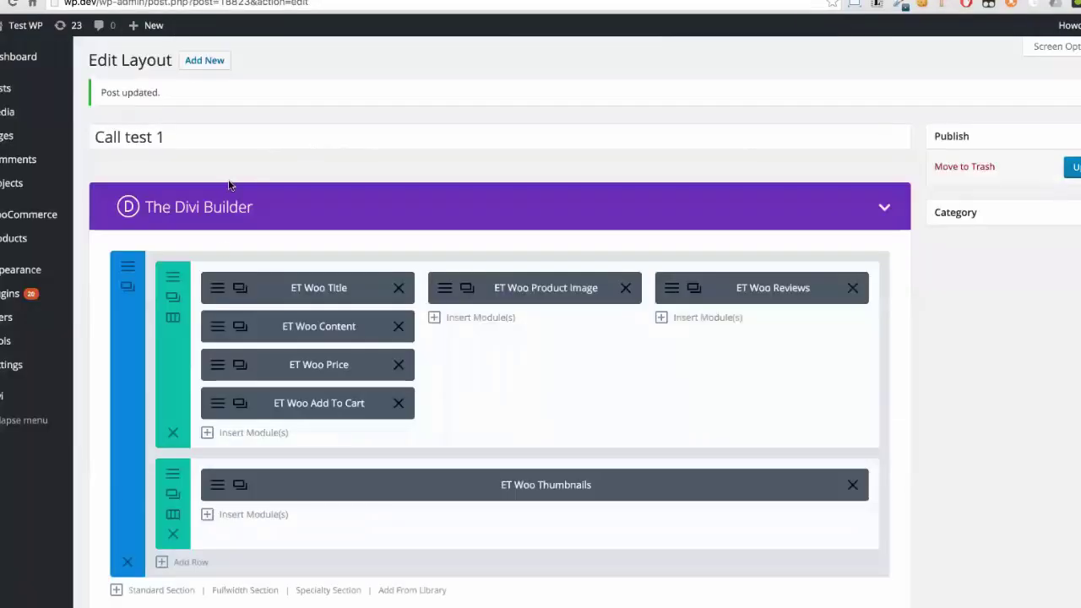
Find Woo Layout Injector among the installed plugins and deactivate it.
click(17, 300)
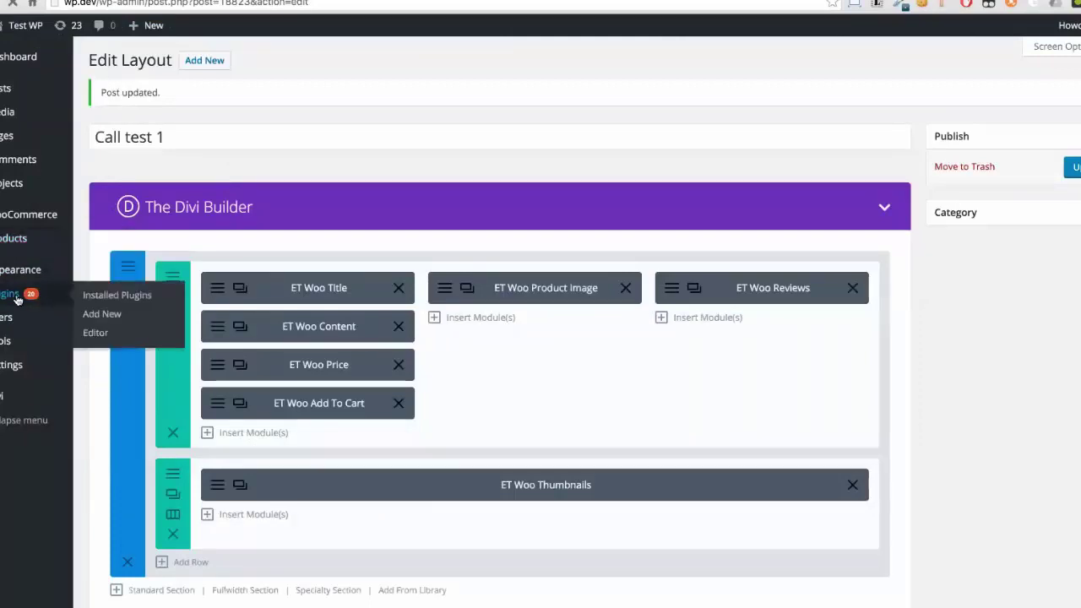
scroll(315, 261, down, 15)
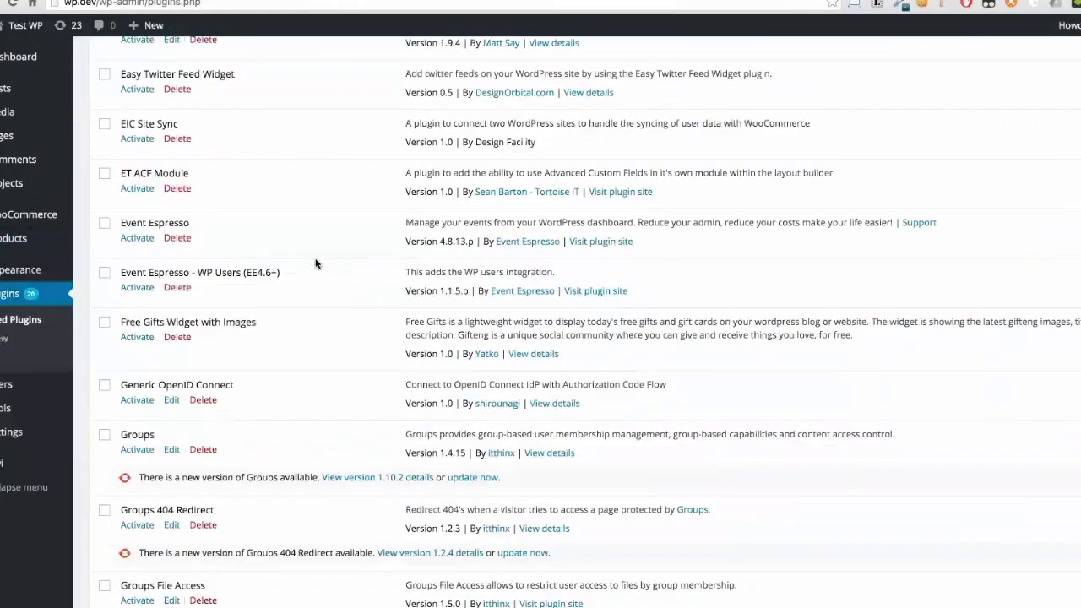
scroll(315, 262, down, 10)
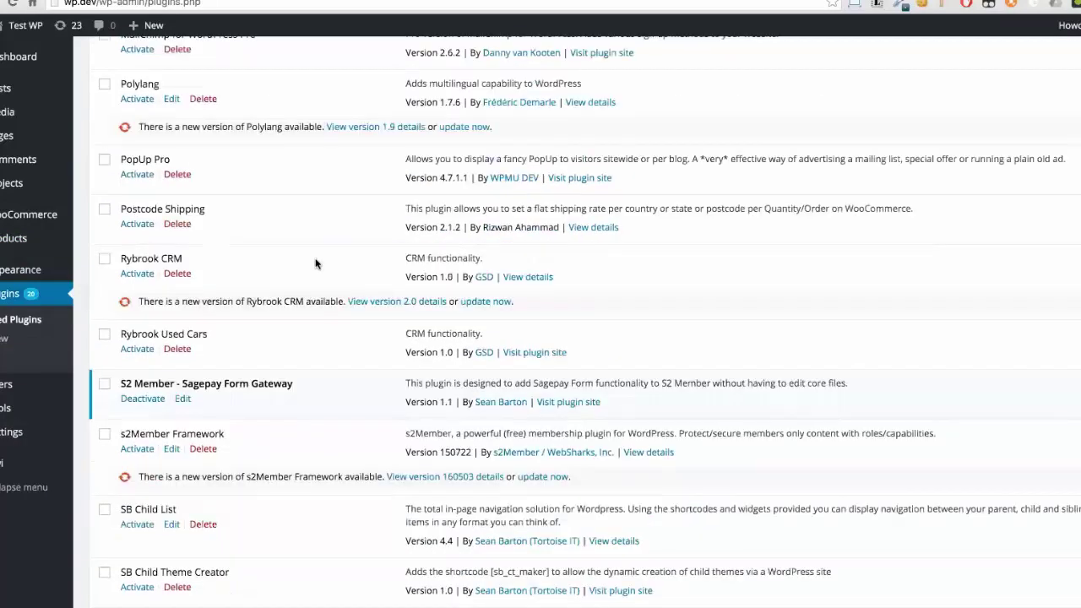
scroll(315, 263, down, 10)
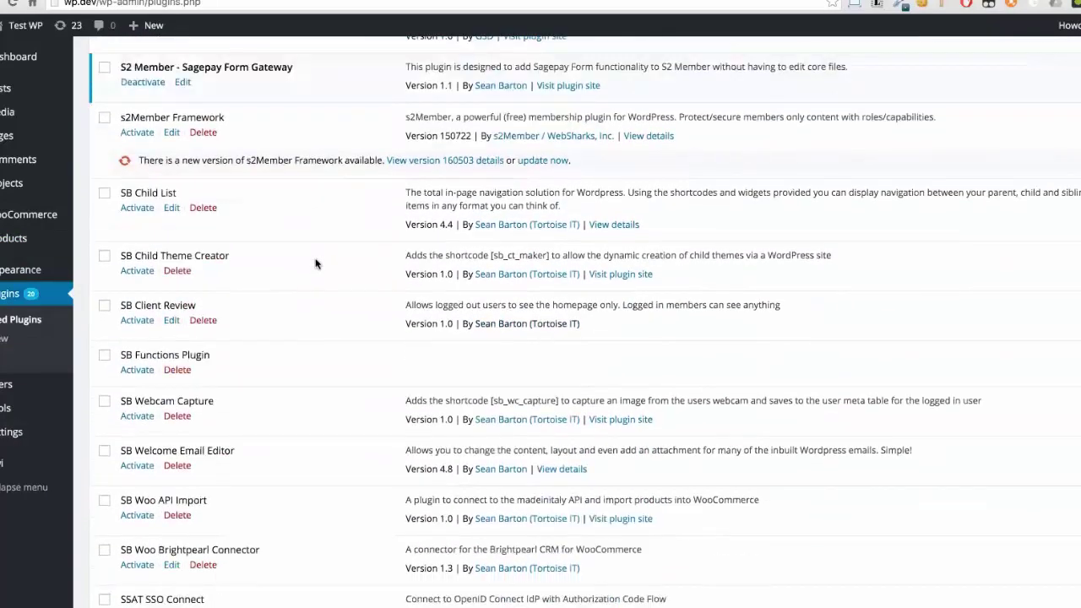
scroll(315, 263, down, 10)
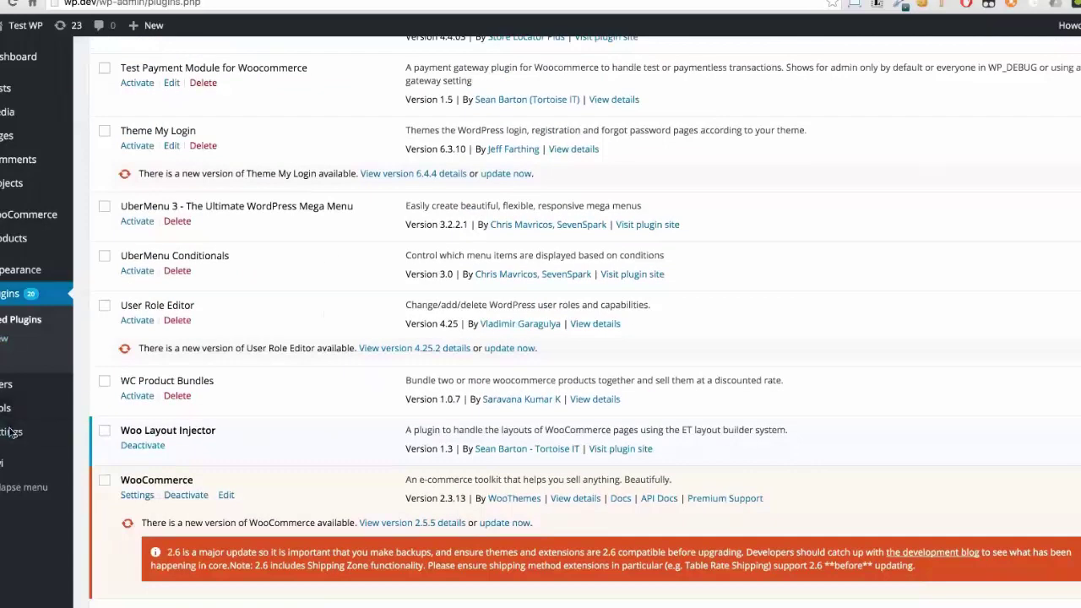
click(142, 445)
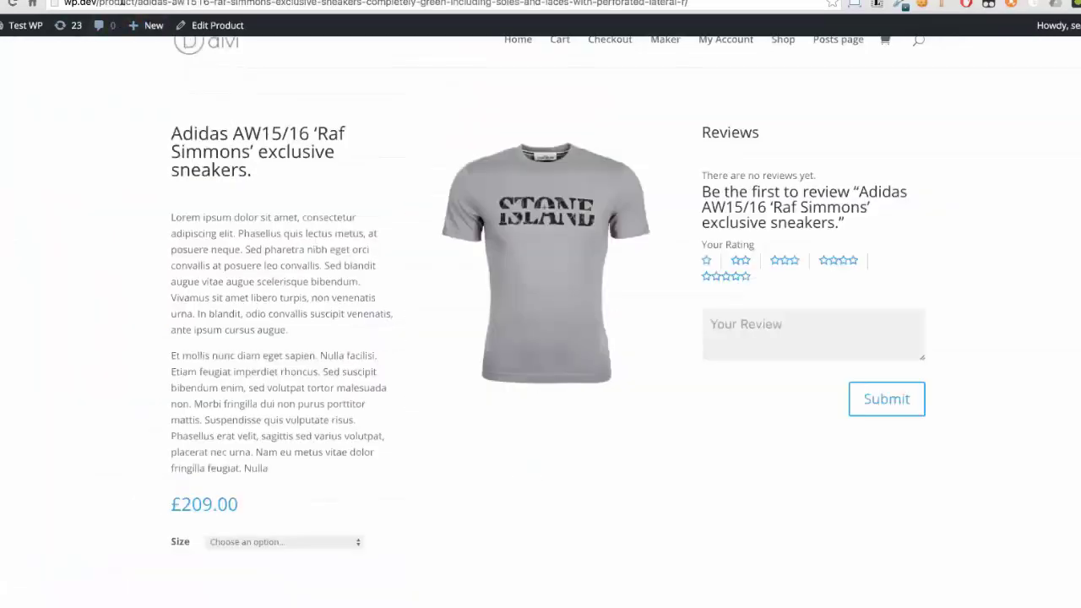
Load the product page with the plugin deactivated and examine the default WooCommerce layout, from the gallery to the tabs and related products.
click(122, 5)
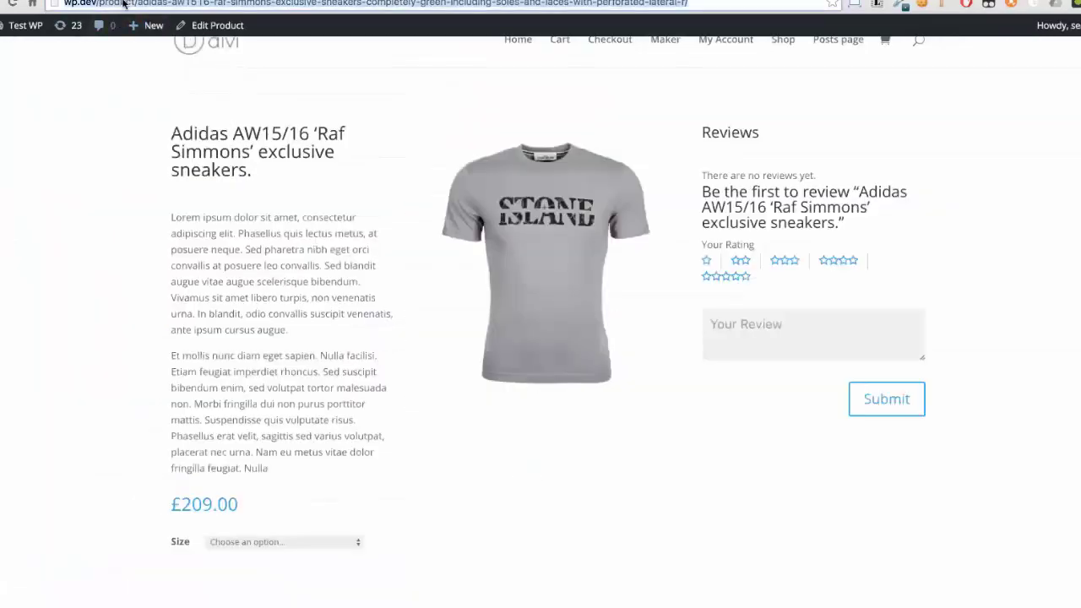
key(Return)
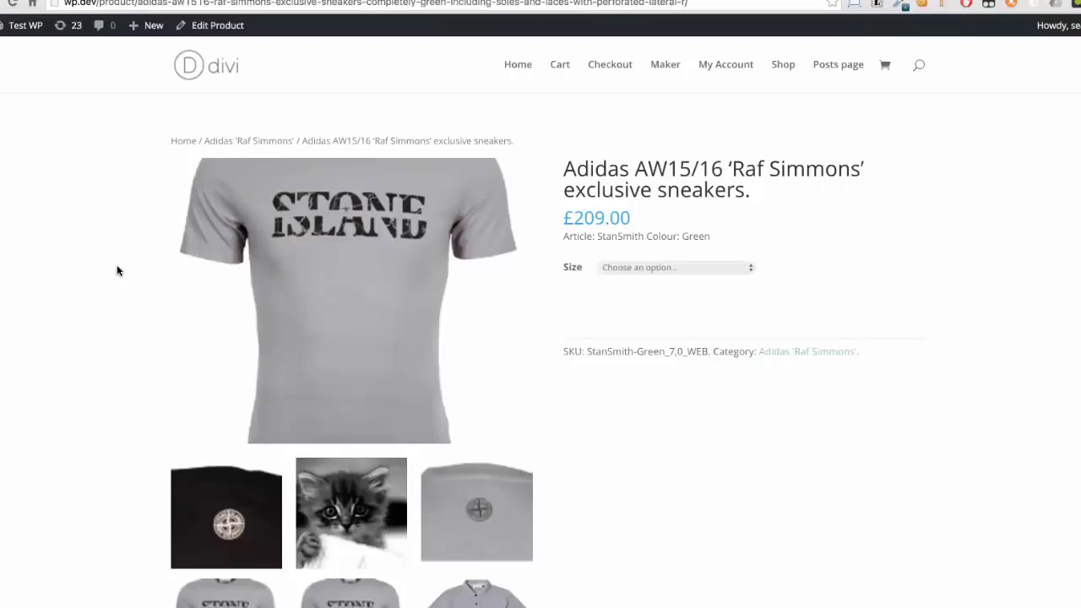
scroll(205, 309, down, 2)
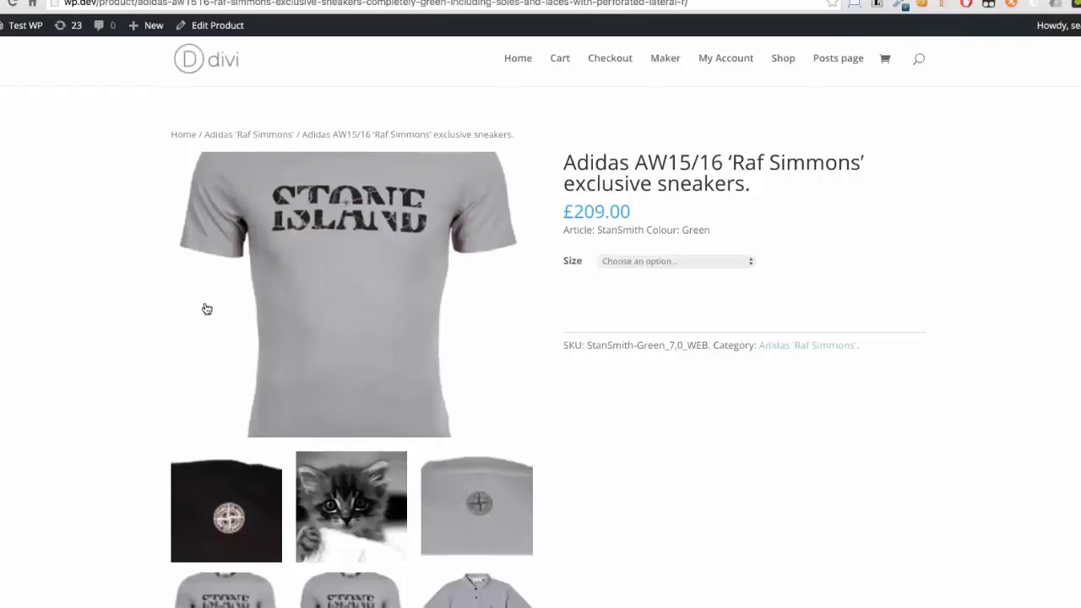
scroll(205, 309, down, 10)
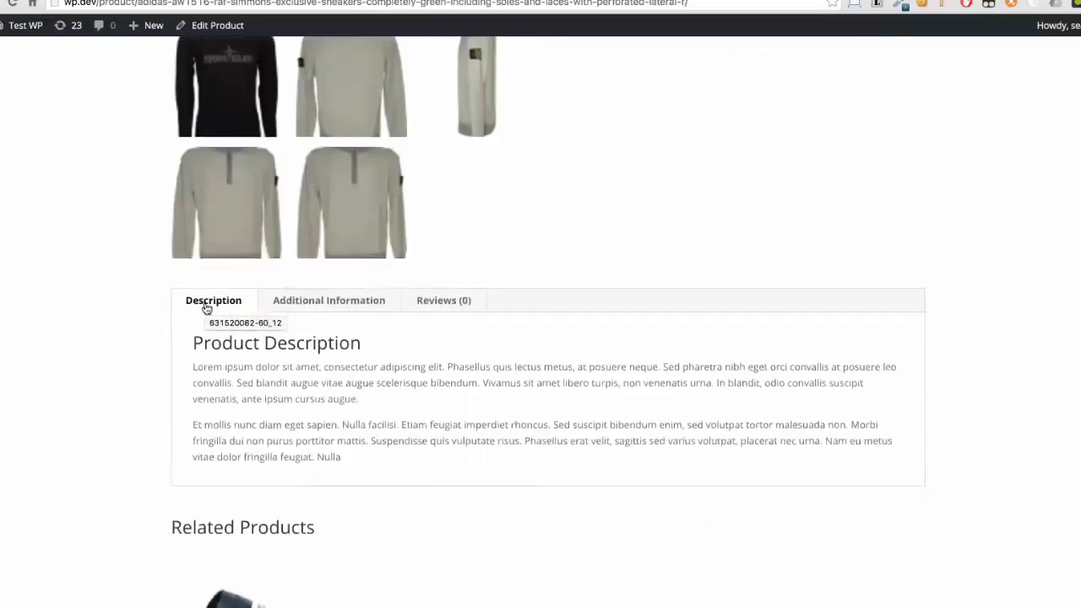
scroll(517, 378, down, 12)
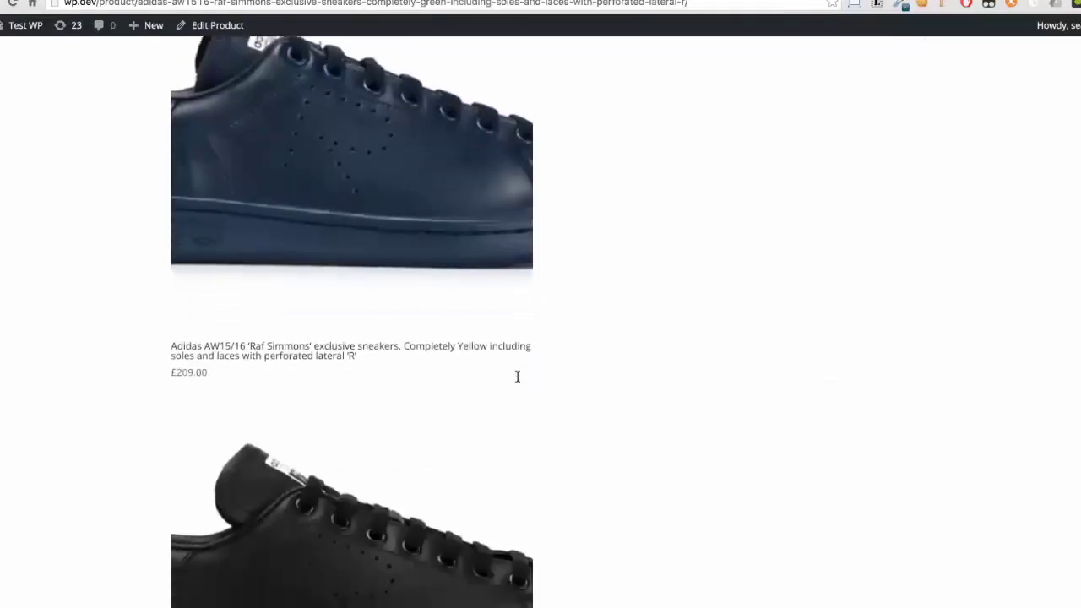
scroll(518, 380, up, 20)
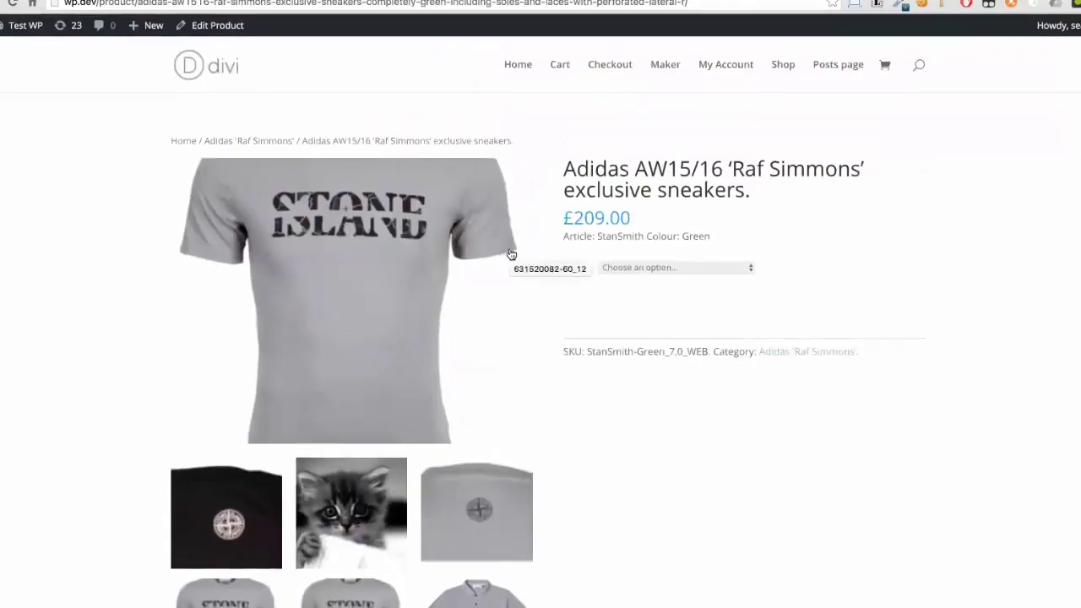
Return to the product page with the custom layout, examine it down to the thumbnail rows for comparison, and open the shop page.
click(135, 5)
key(Return)
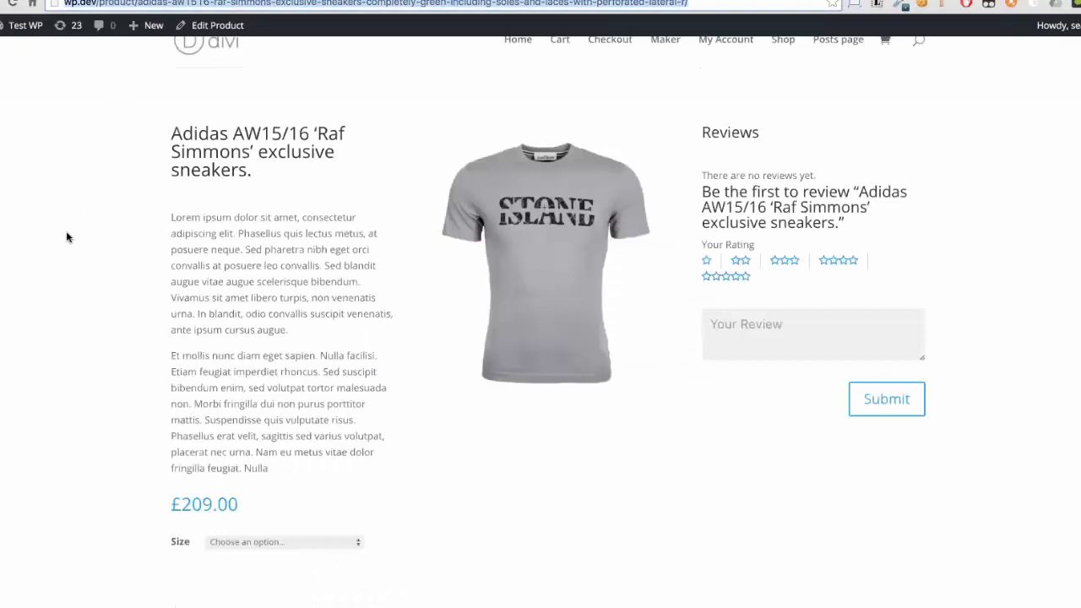
scroll(66, 237, down, 5)
scroll(66, 237, up, 3)
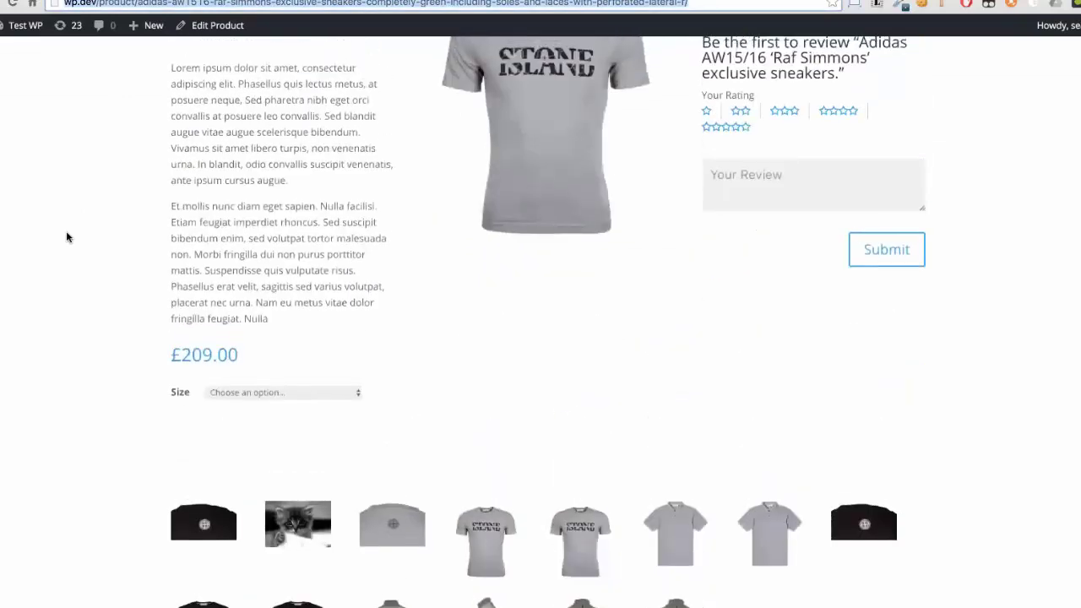
scroll(67, 237, up, 3)
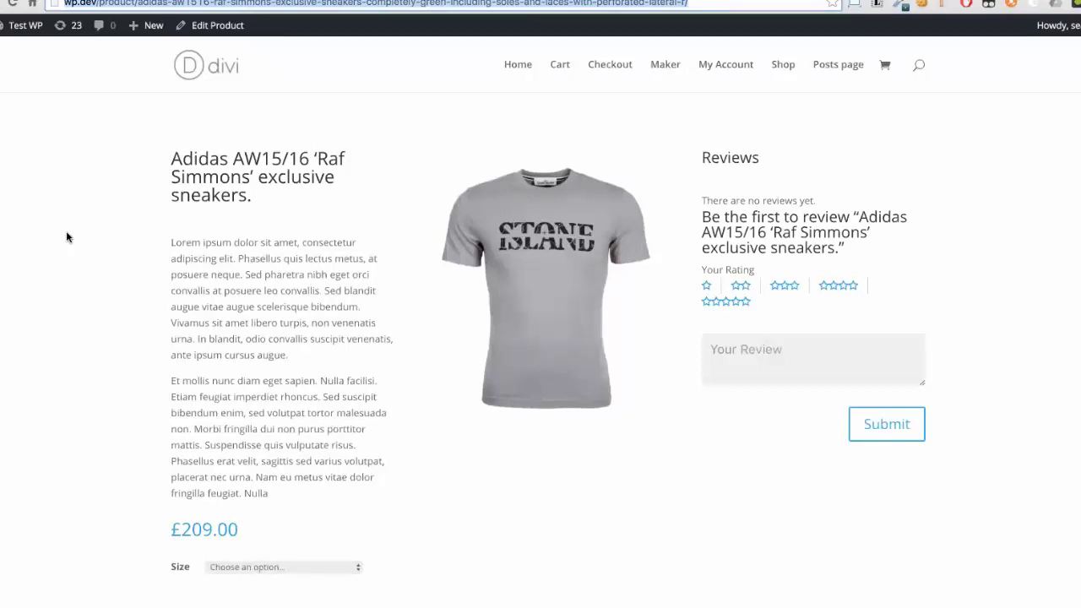
scroll(66, 237, down, 3)
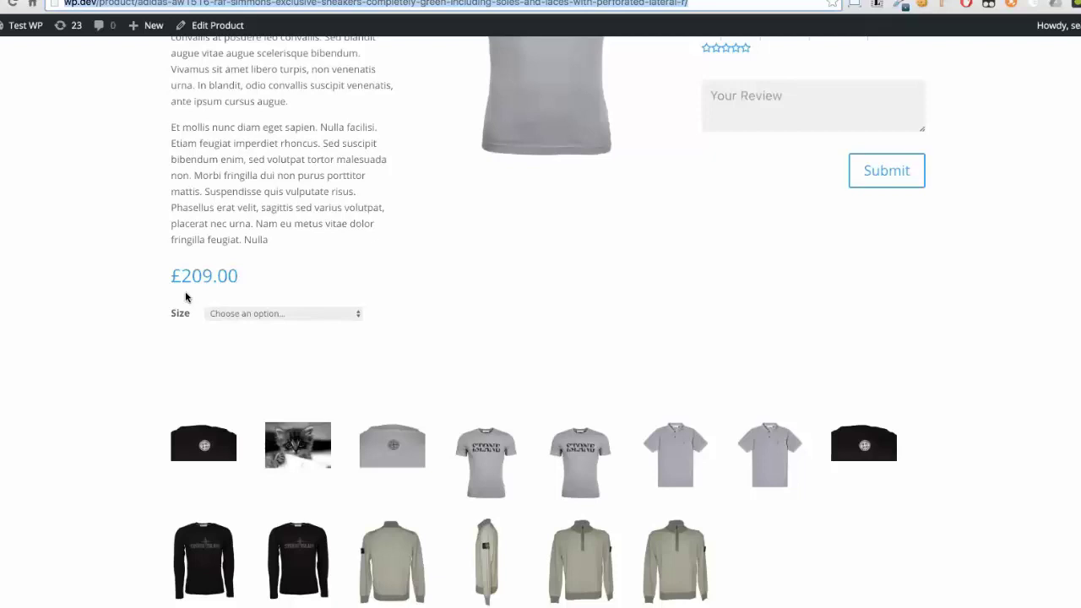
scroll(185, 297, up, 10)
scroll(186, 295, left, 5)
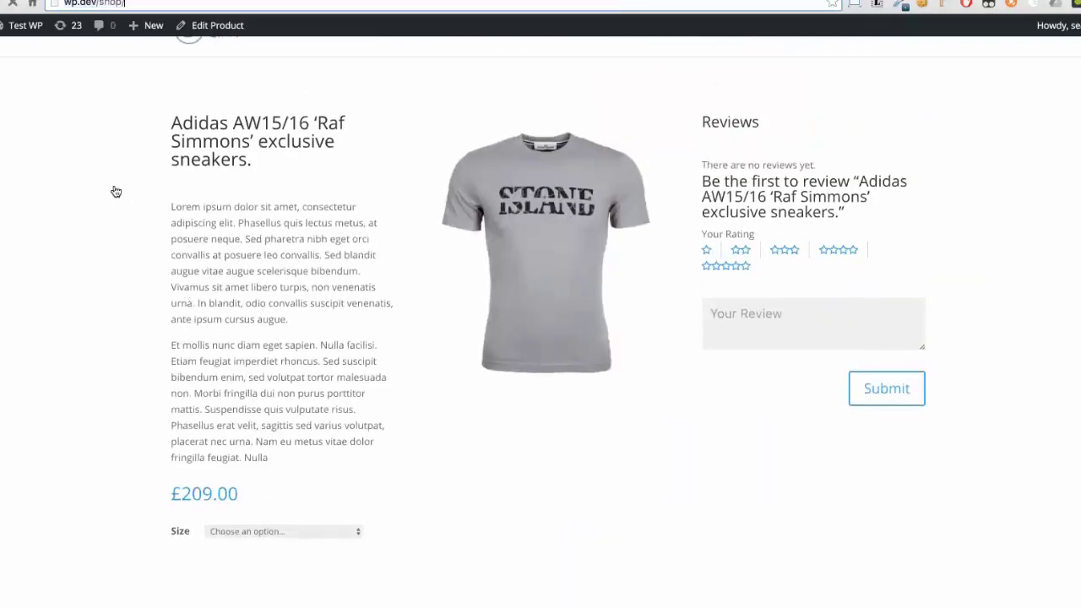
click(232, 294)
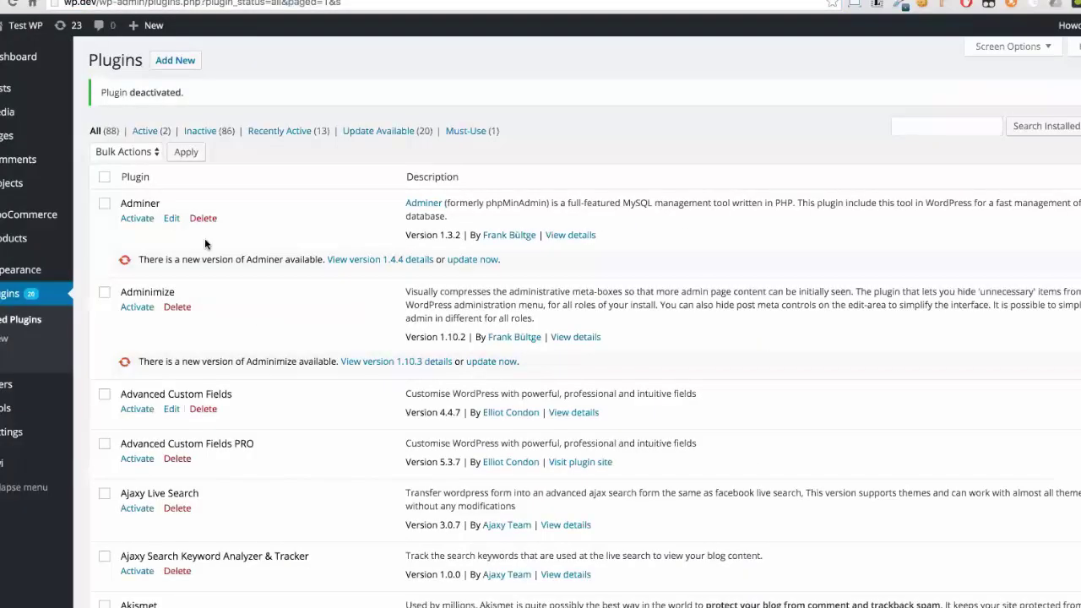
Find Woo Layout Injector in the installed plugins list and activate it.
scroll(205, 243, down, 20)
scroll(204, 241, up, 10)
scroll(204, 239, up, 10)
scroll(204, 243, up, 10)
scroll(204, 243, up, 3)
scroll(205, 243, down, 20)
scroll(204, 243, down, 15)
scroll(313, 173, down, 1)
scroll(313, 173, up, 4)
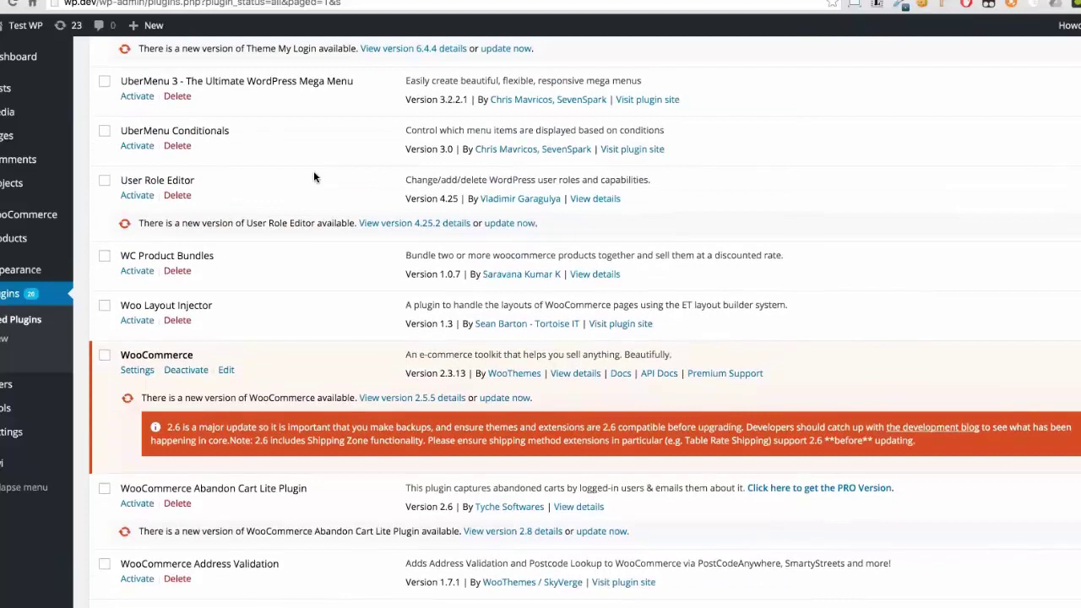
scroll(313, 173, up, 1)
click(128, 351)
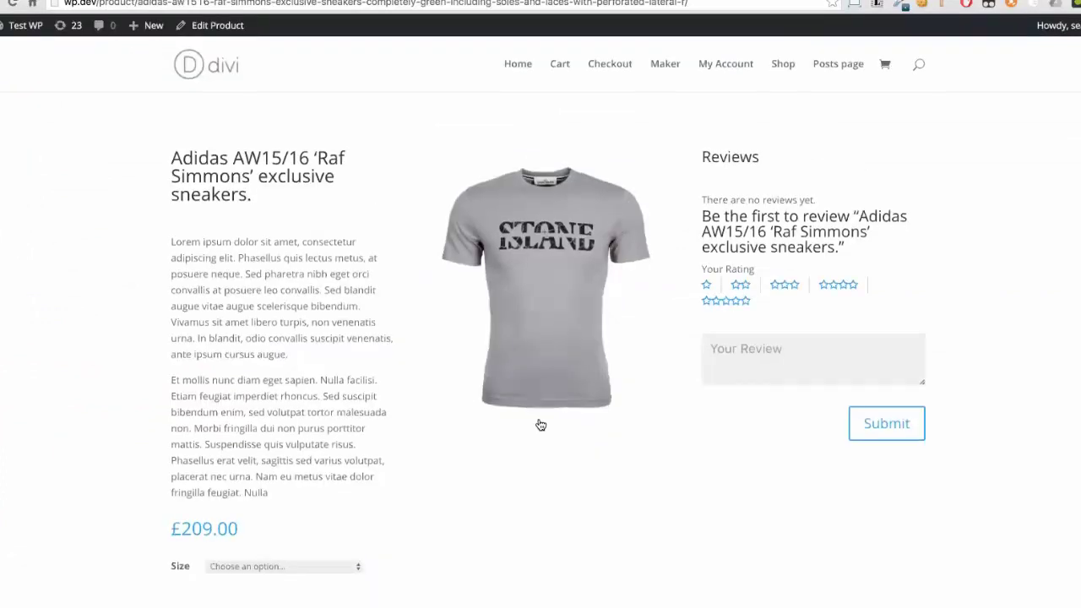
Examine the product page, then open the product for editing and review its description and Product Data.
scroll(539, 425, down, 5)
scroll(539, 425, up, 5)
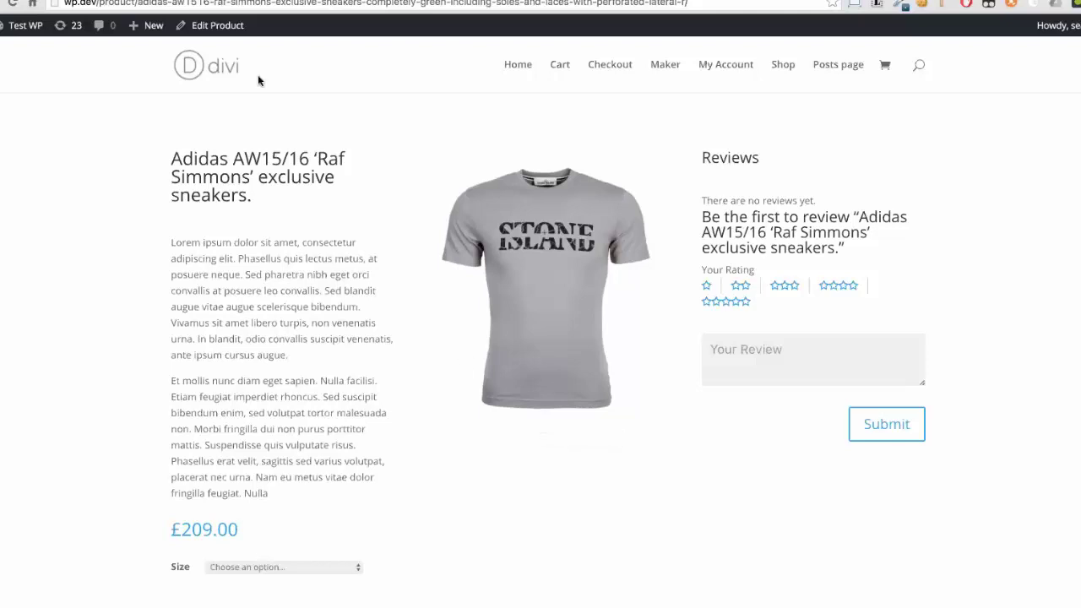
click(217, 25)
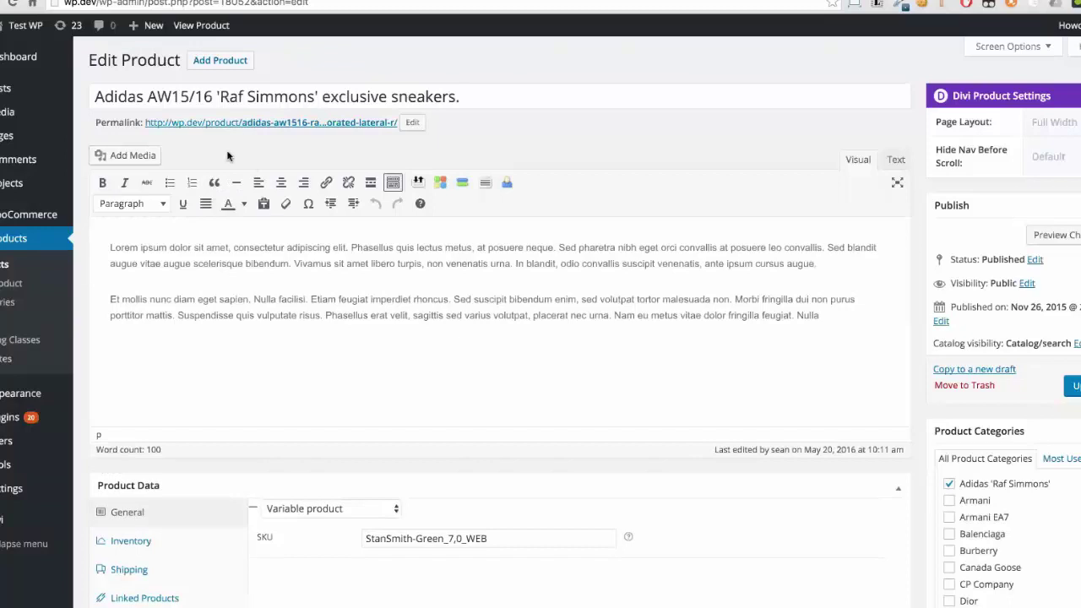
scroll(400, 270, down, 4)
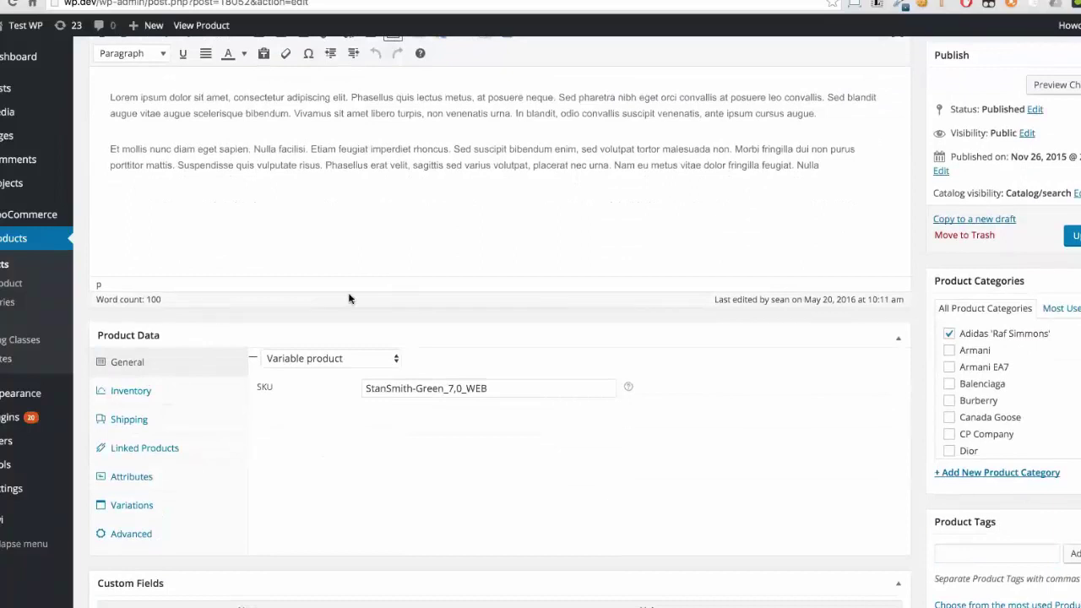
scroll(349, 297, up, 4)
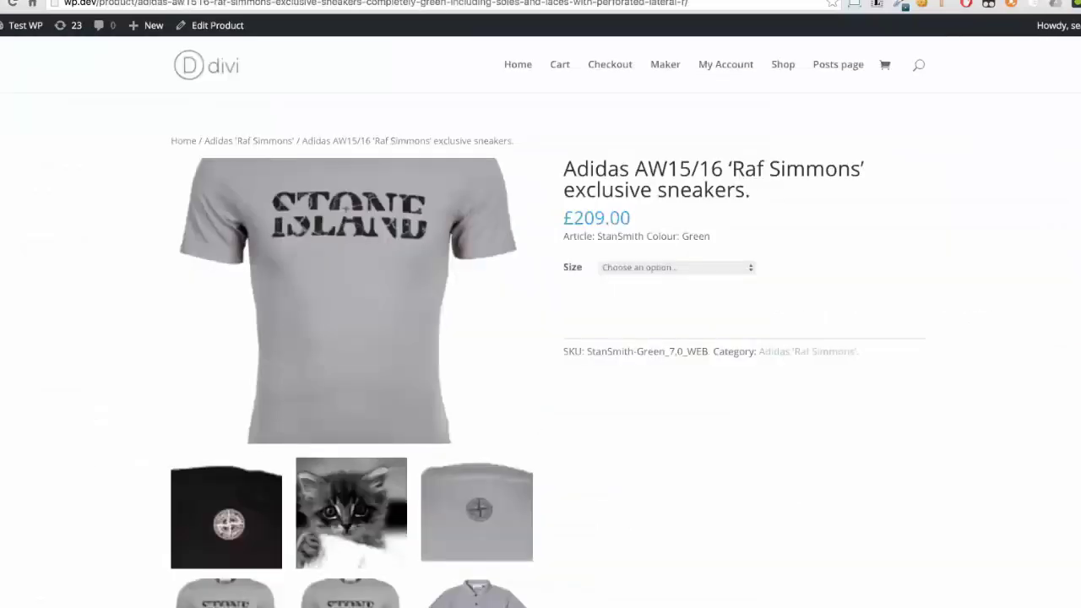
Reload the product page with Woo Layout Injector active and examine the custom layout down to the thumbnail rows.
key(super+r)
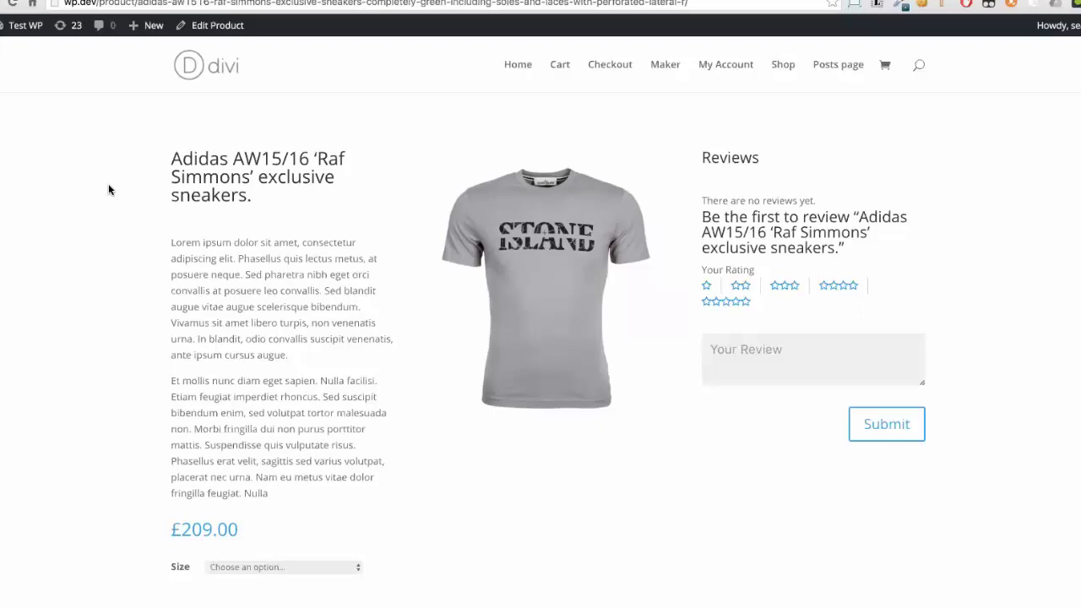
scroll(108, 189, down, 3)
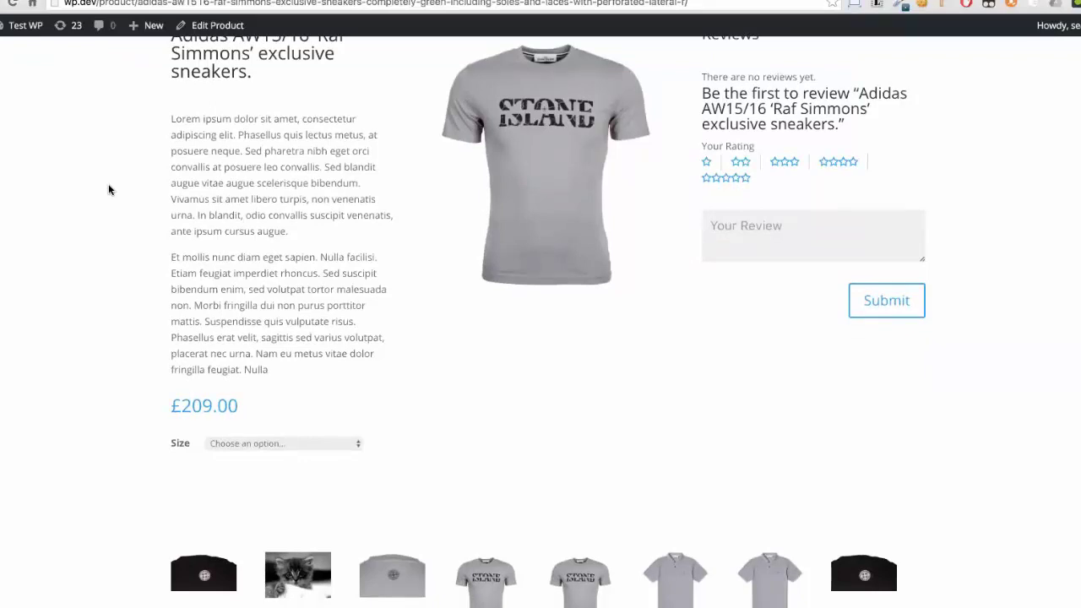
scroll(108, 189, up, 2)
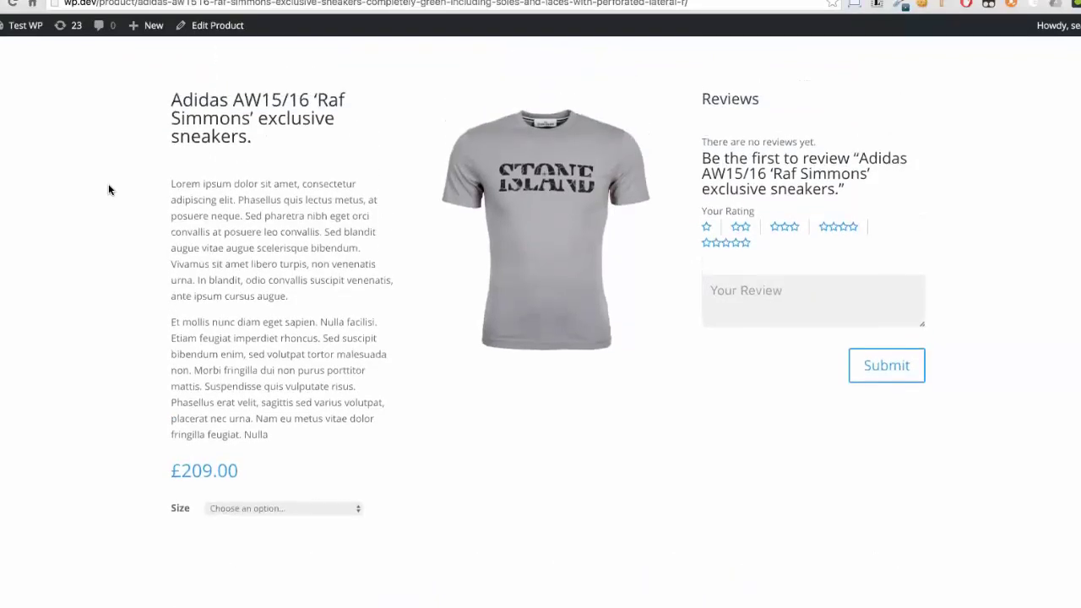
scroll(108, 189, up, 1)
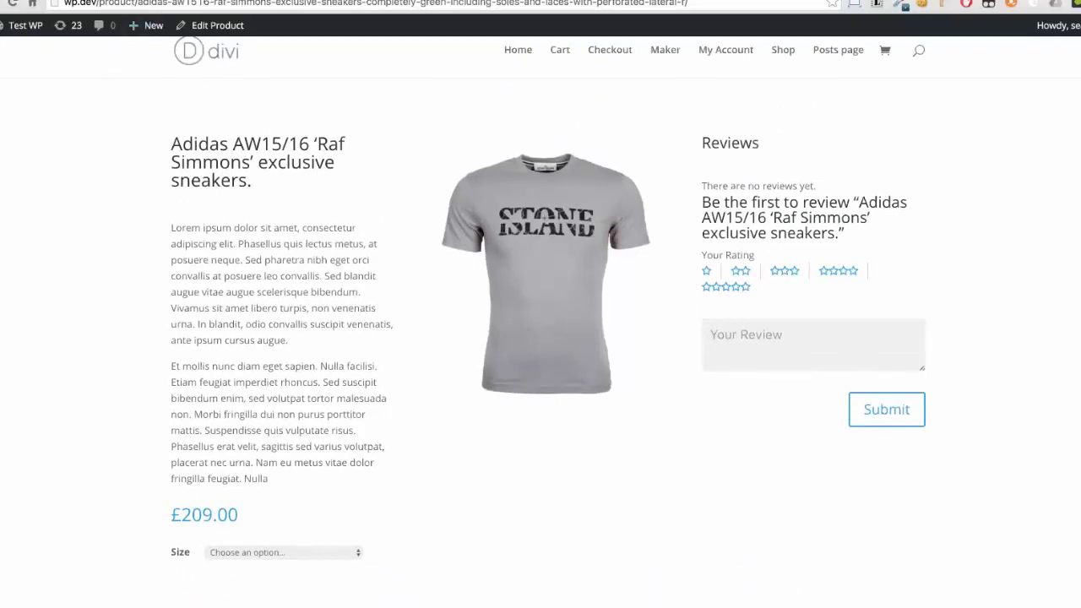
Open the Call test 1 layout from the Divi Library for editing.
click(217, 25)
mouse_move(23, 535)
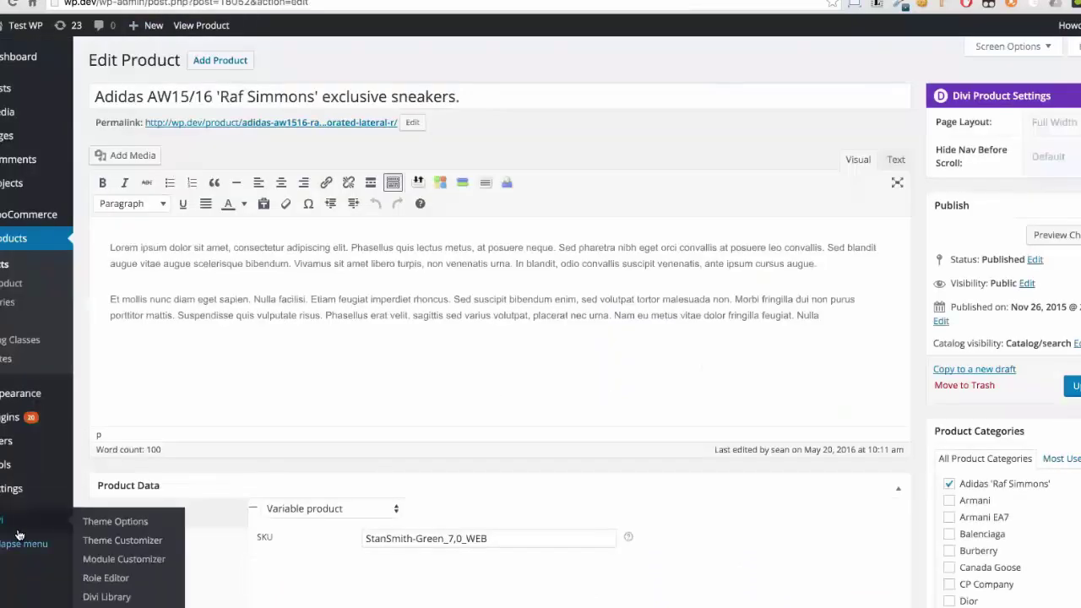
click(95, 594)
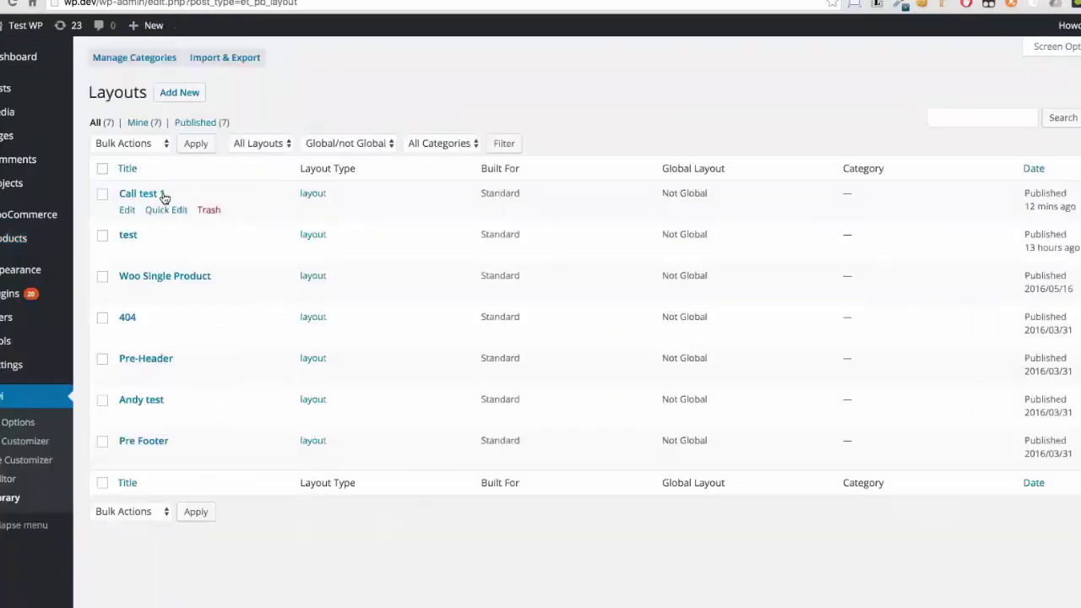
click(161, 194)
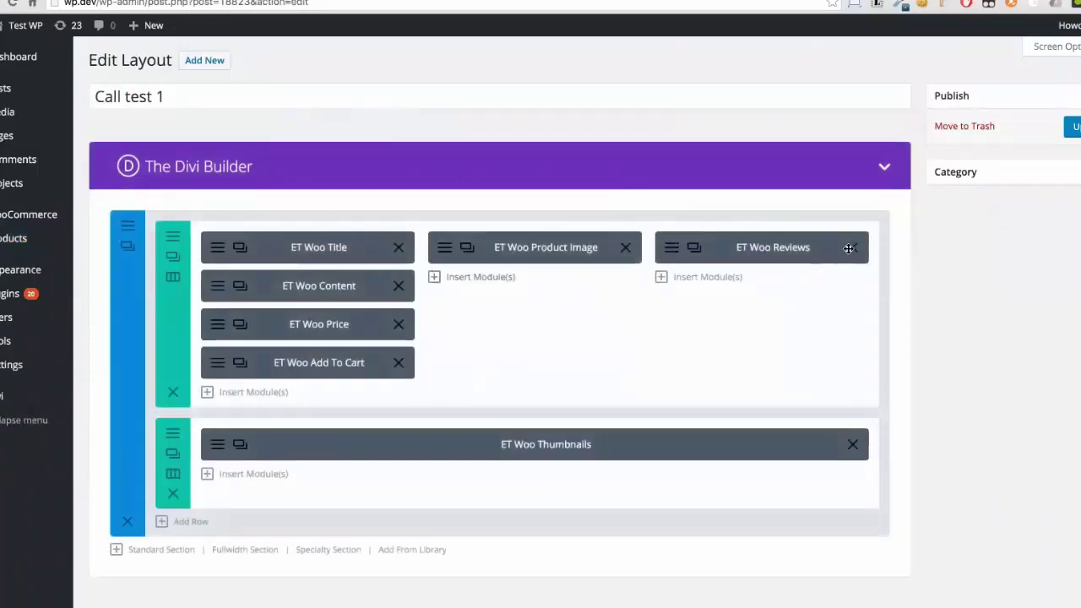
Move ET Woo Reviews below ET Woo Thumbnails, and place ET Woo Price and ET Woo Add To Cart in the first row's third column.
drag(801, 252, 628, 484)
drag(313, 322, 729, 246)
drag(314, 325, 754, 290)
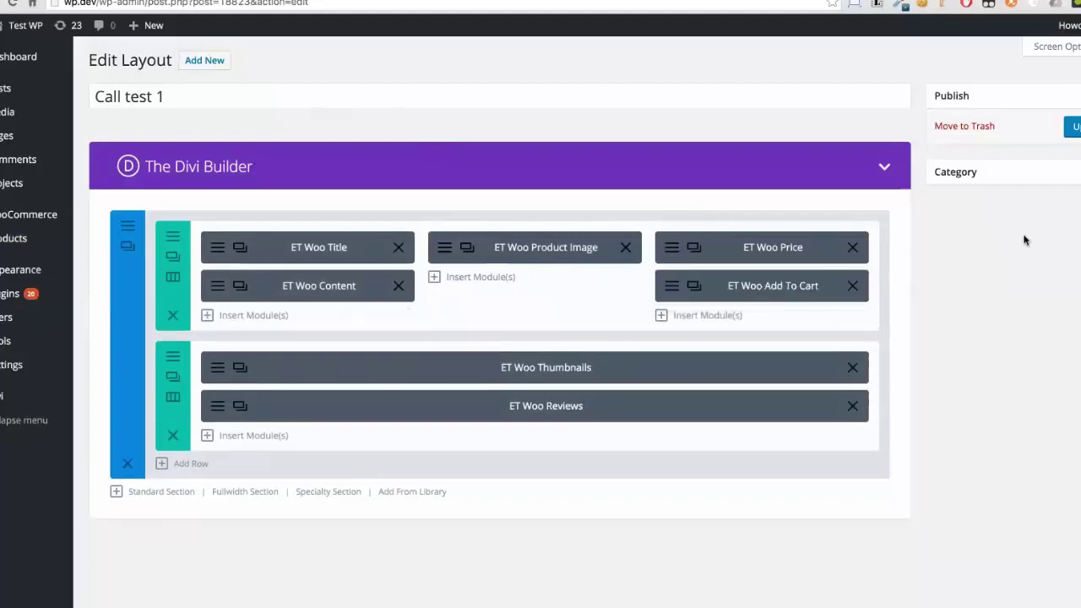
Update the layout, reload the product page and examine the rearranged price, thumbnails and reviews.
click(1066, 133)
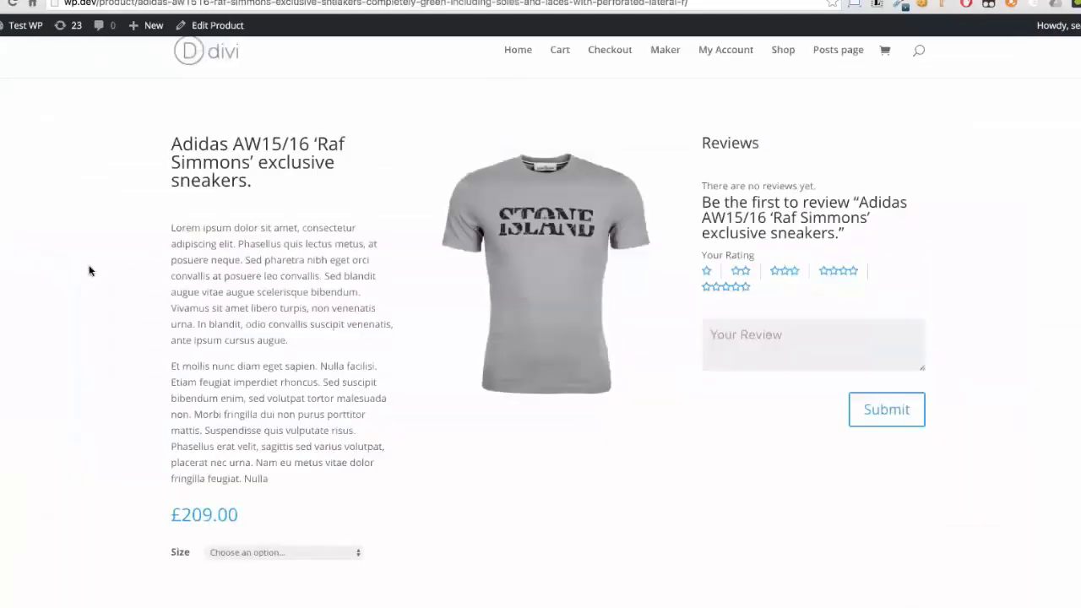
key(super+r)
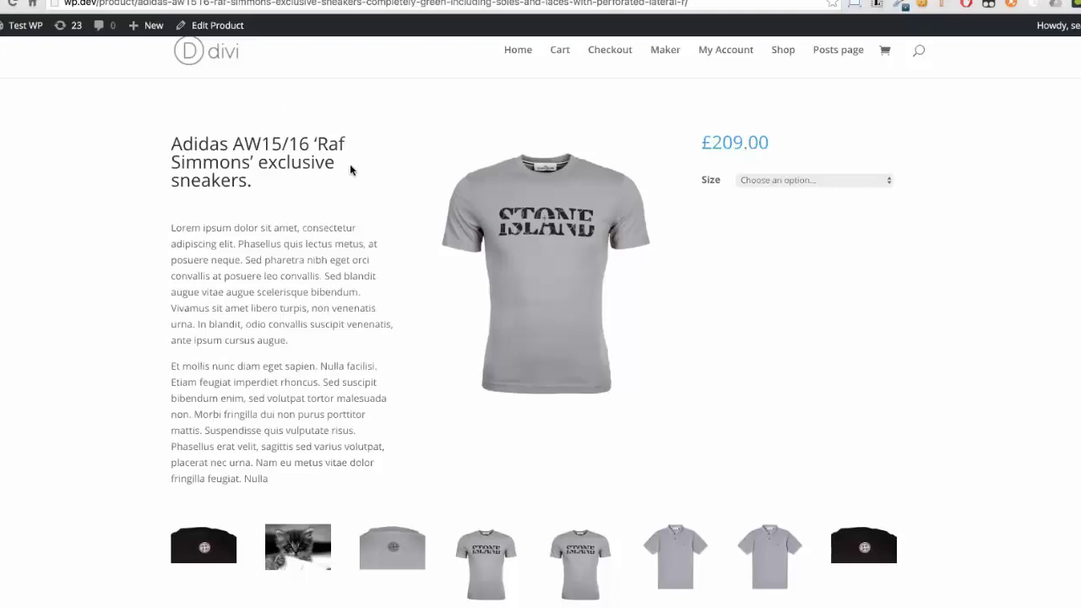
scroll(349, 164, up, 1)
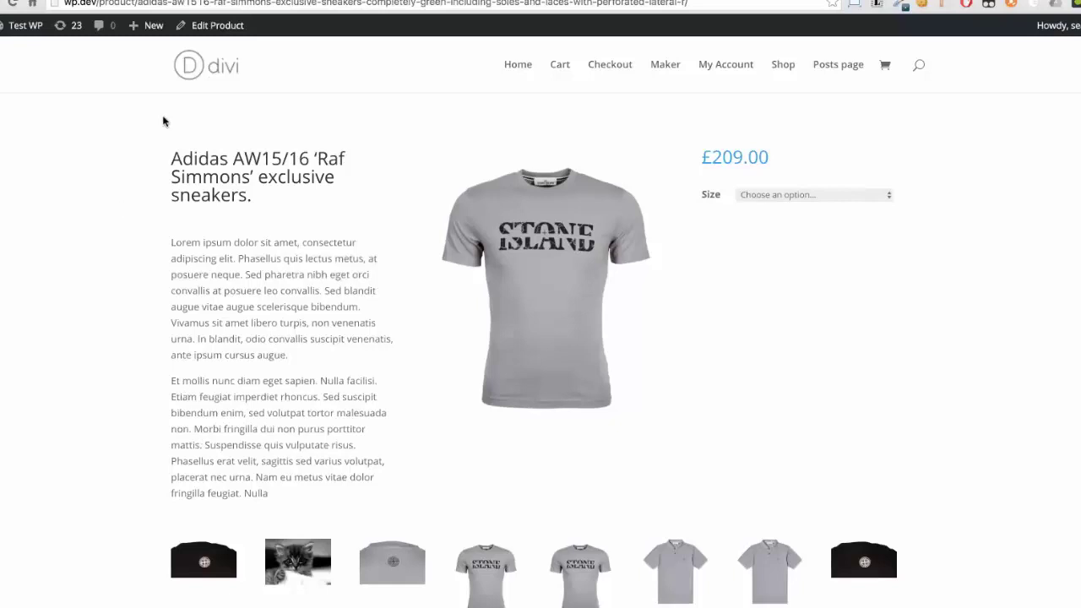
scroll(185, 205, down, 5)
scroll(164, 244, up, 4)
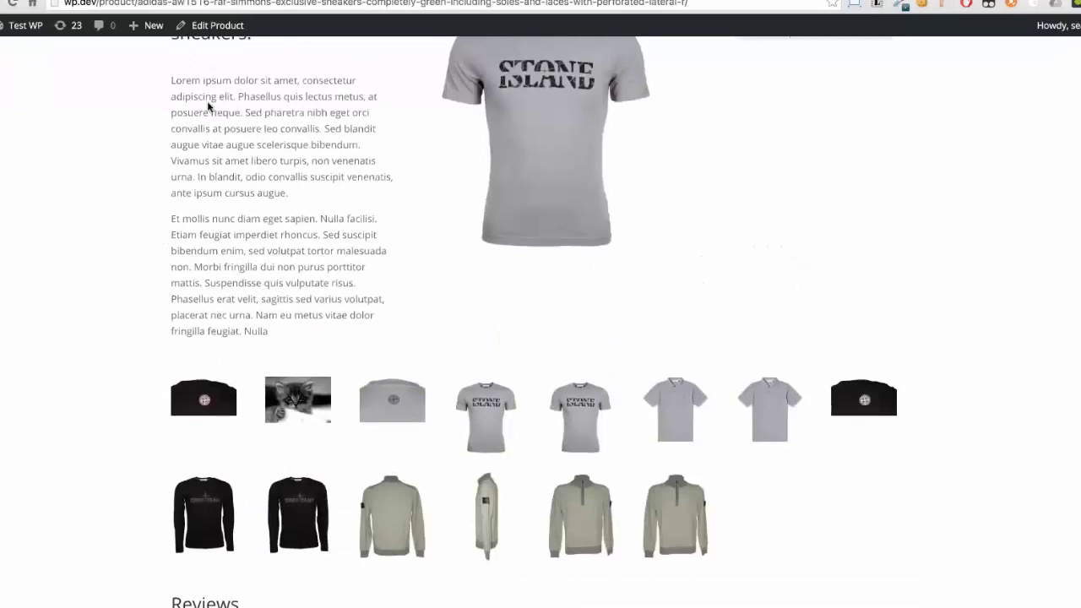
scroll(208, 106, down, 7)
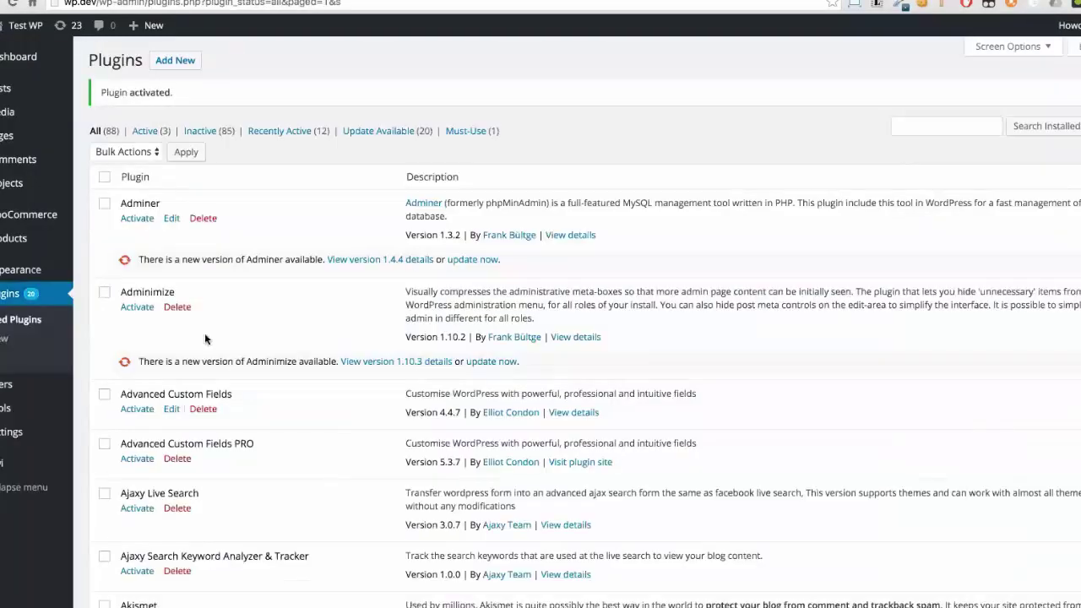
Find Divi Layout Injector in the installed plugins list and activate it.
scroll(323, 373, down, 7)
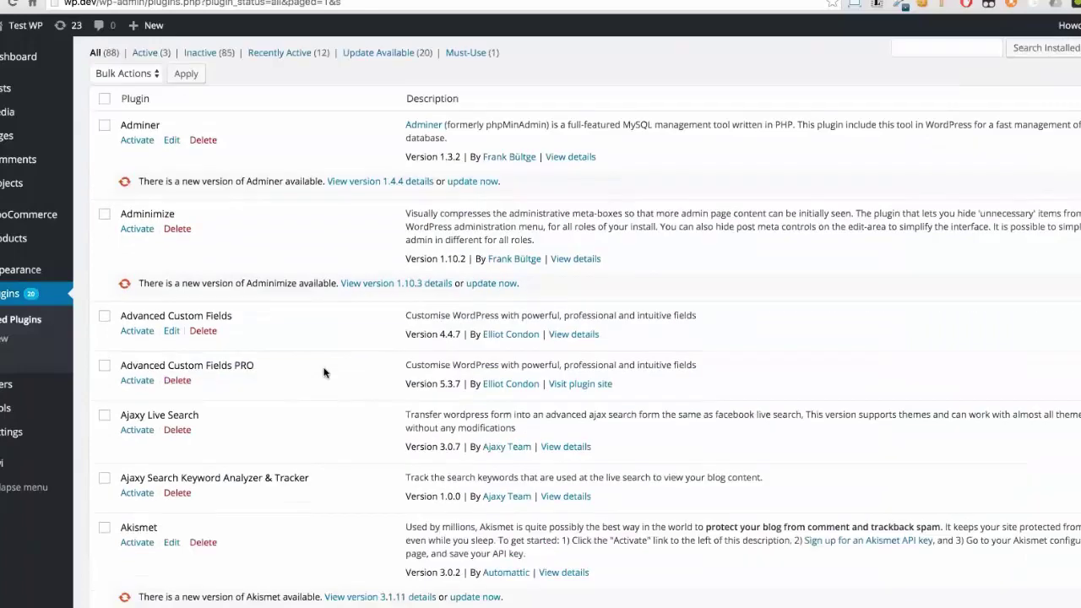
scroll(323, 372, down, 6)
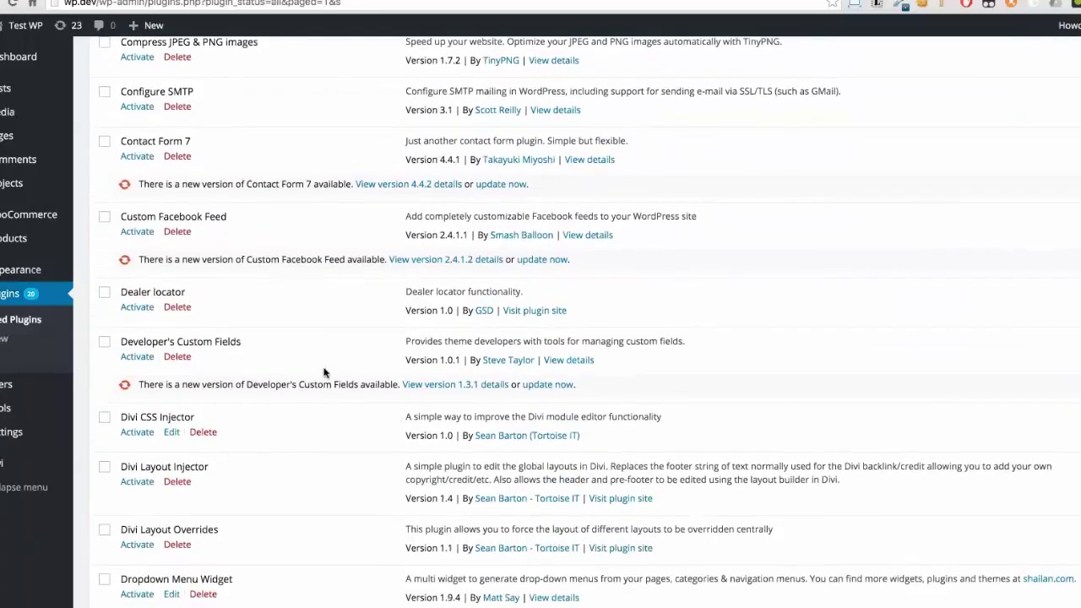
click(137, 292)
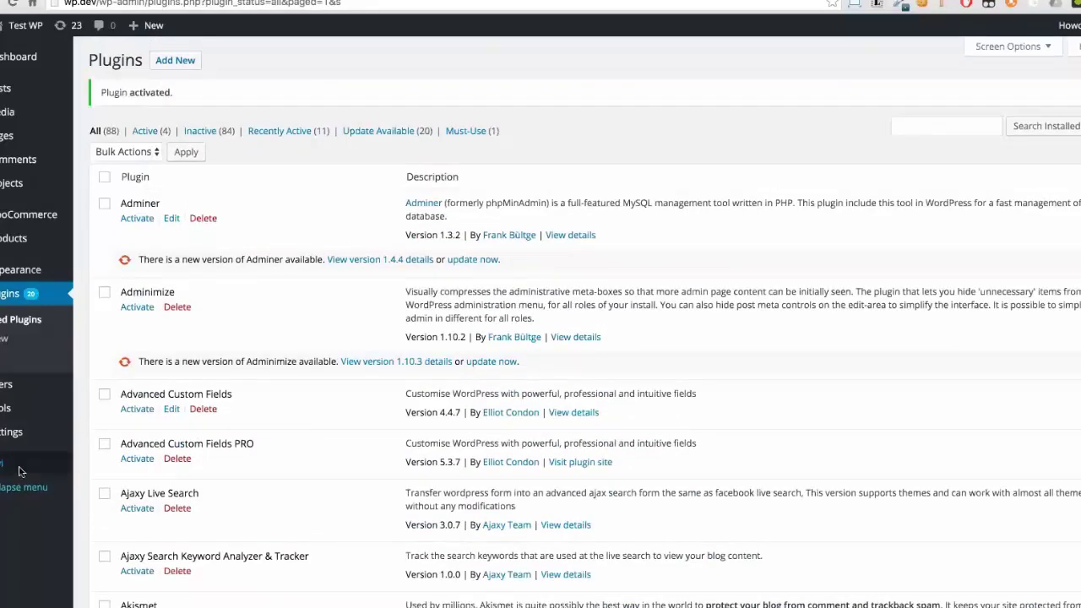
Open the Divi Layout Injector settings and examine the general, 404, pre-header, pre-content, post-content and pre-footer layout options.
mouse_move(15, 435)
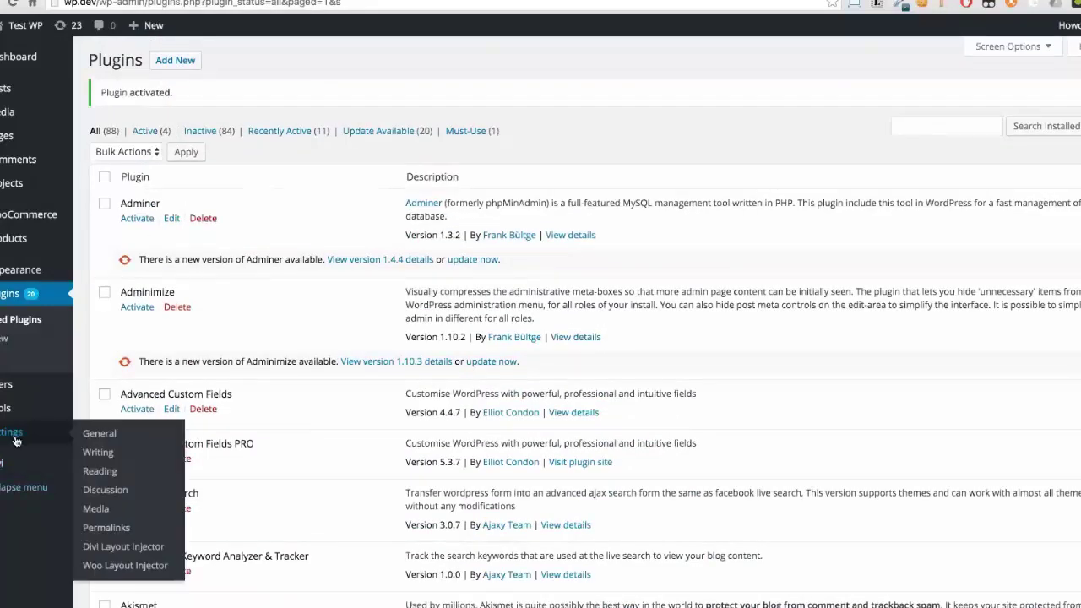
click(124, 555)
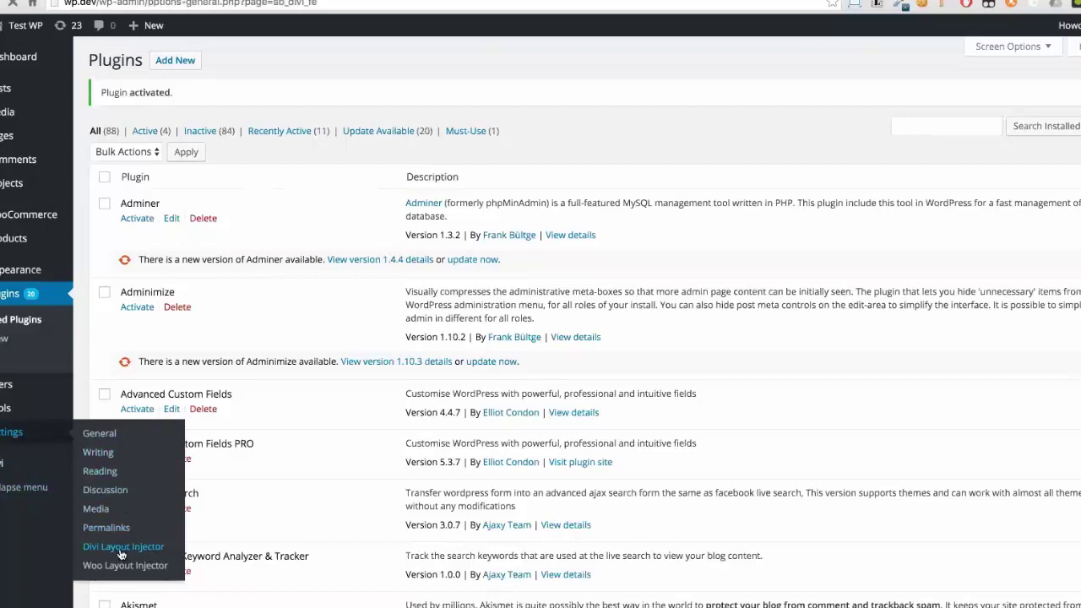
scroll(278, 309, down, 10)
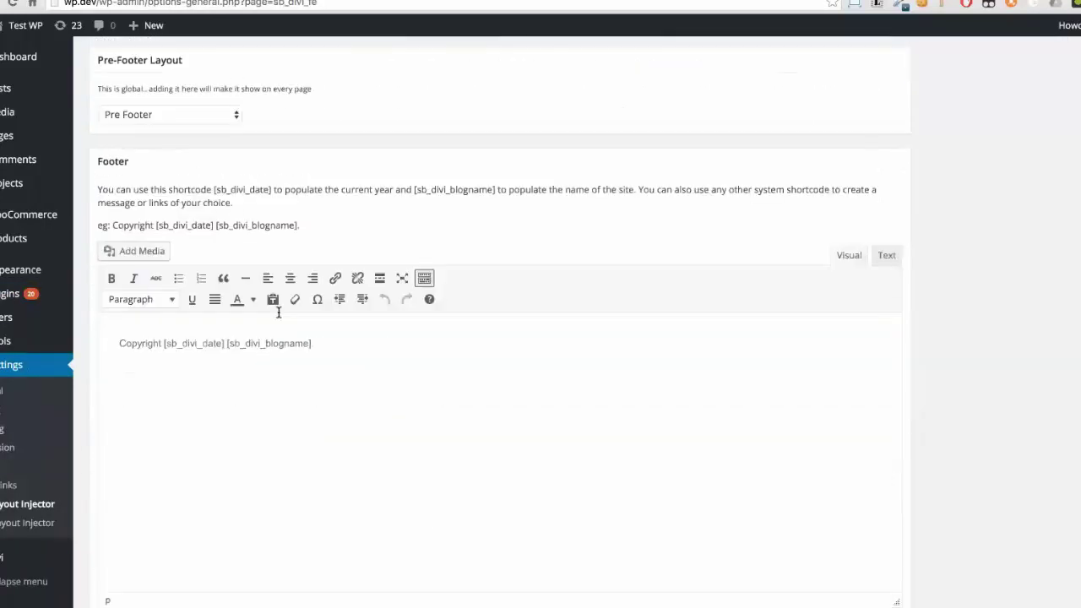
scroll(277, 312, up, 10)
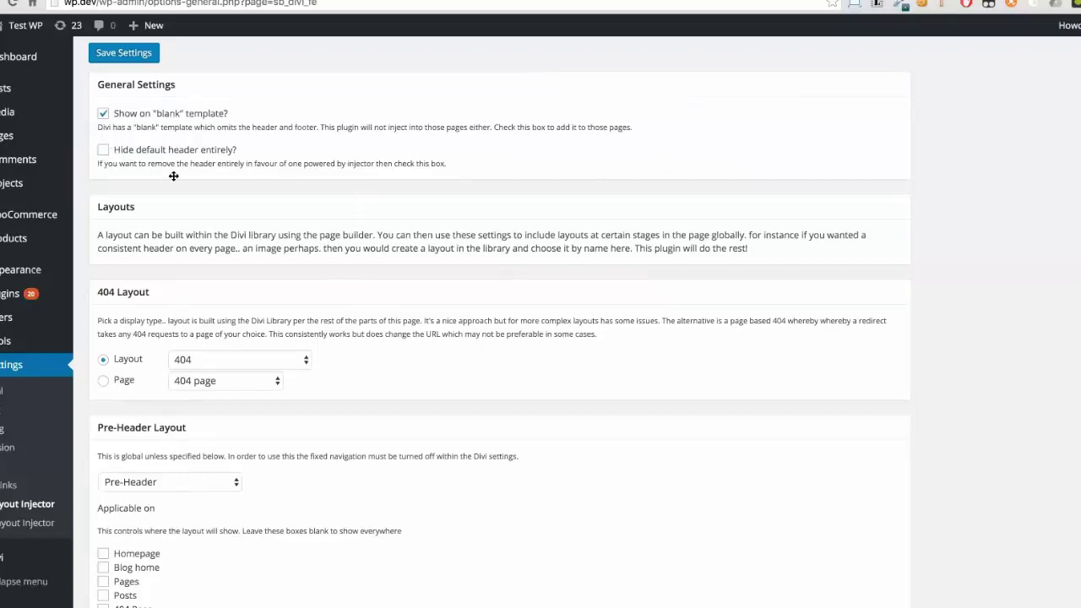
scroll(306, 261, down, 1)
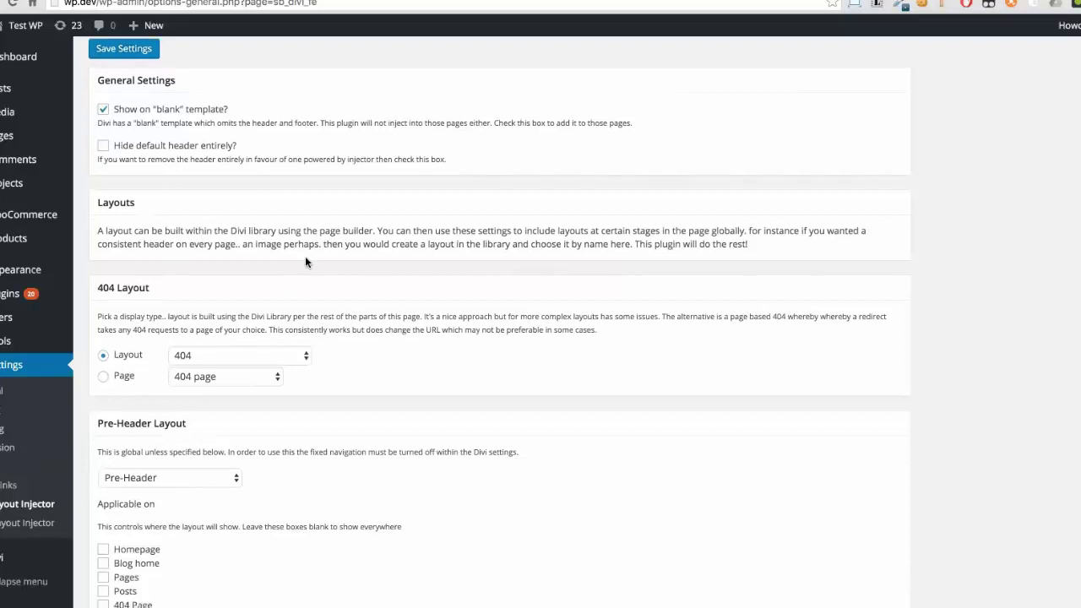
scroll(306, 262, down, 3)
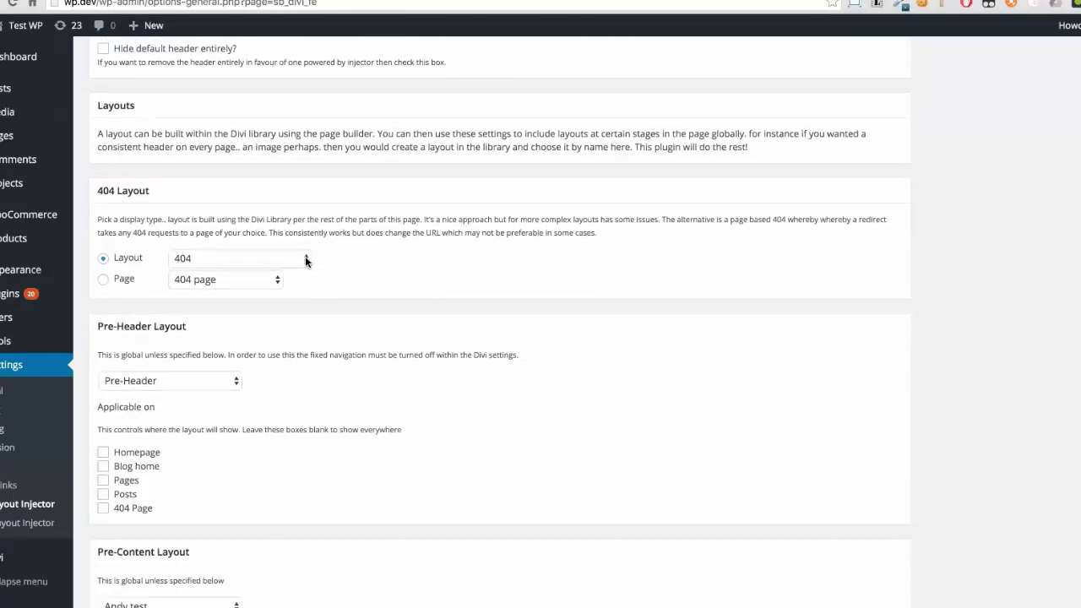
scroll(306, 262, down, 4)
scroll(306, 262, down, 10)
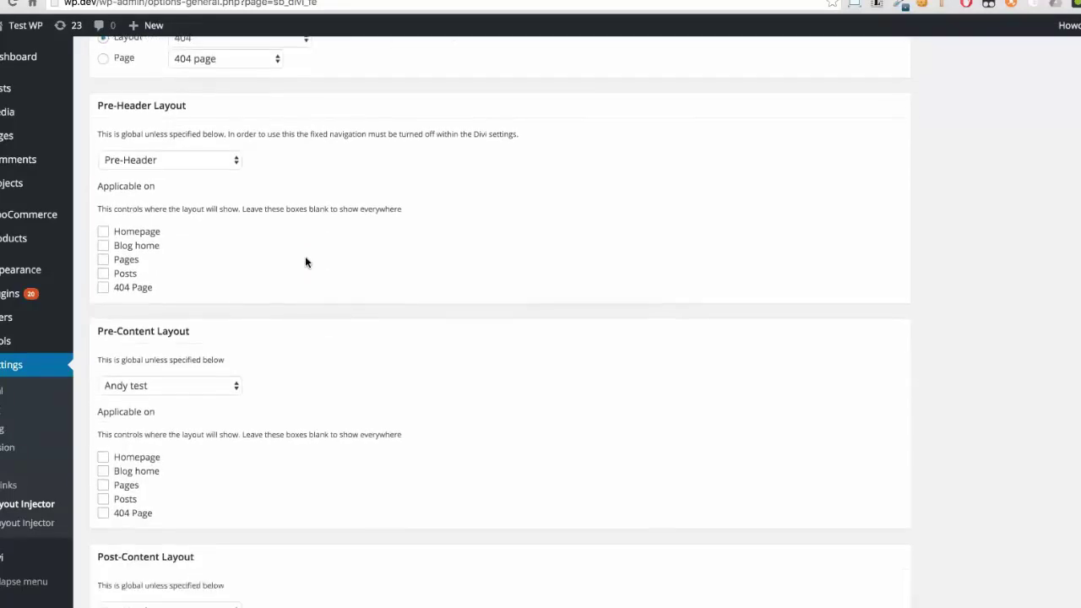
scroll(305, 262, down, 8)
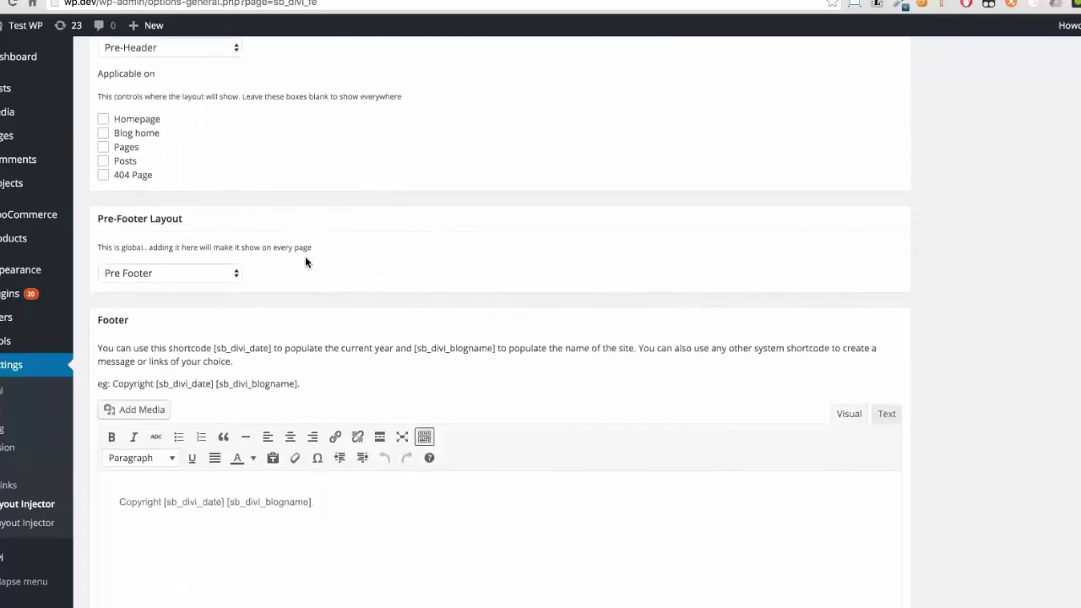
scroll(306, 261, up, 11)
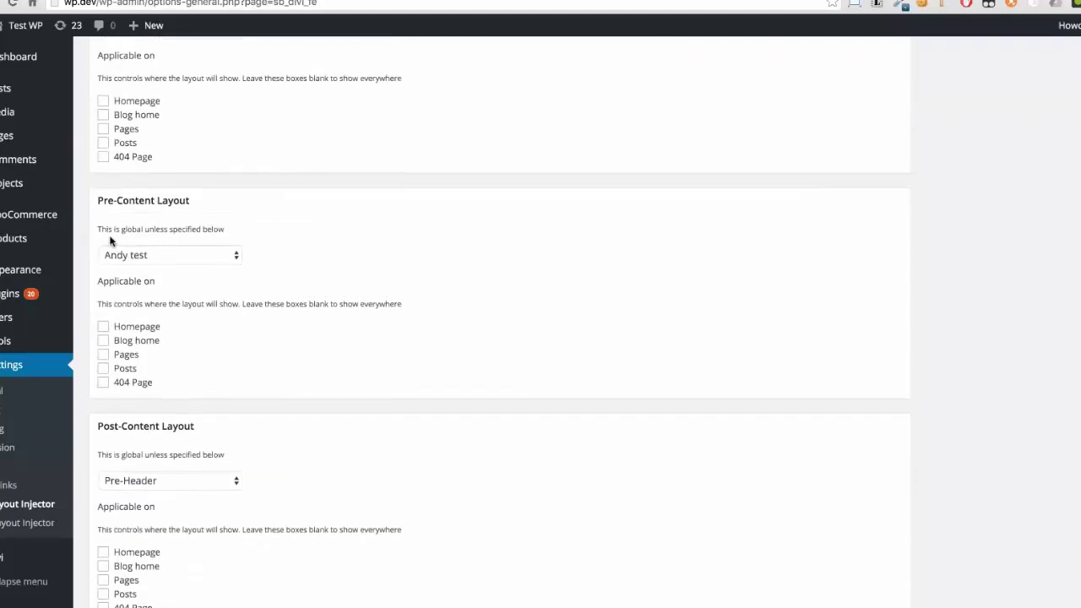
scroll(232, 525, up, 2)
scroll(171, 293, up, 3)
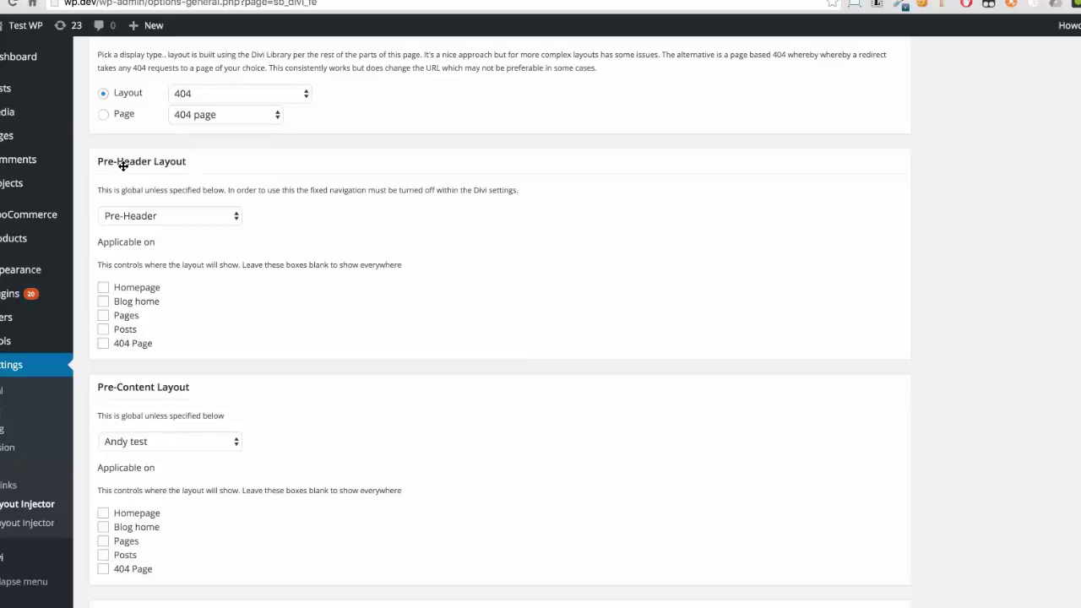
Examine the Footer section of the settings, highlighting the copyright text with its date and blog name shortcodes.
scroll(488, 193, down, 15)
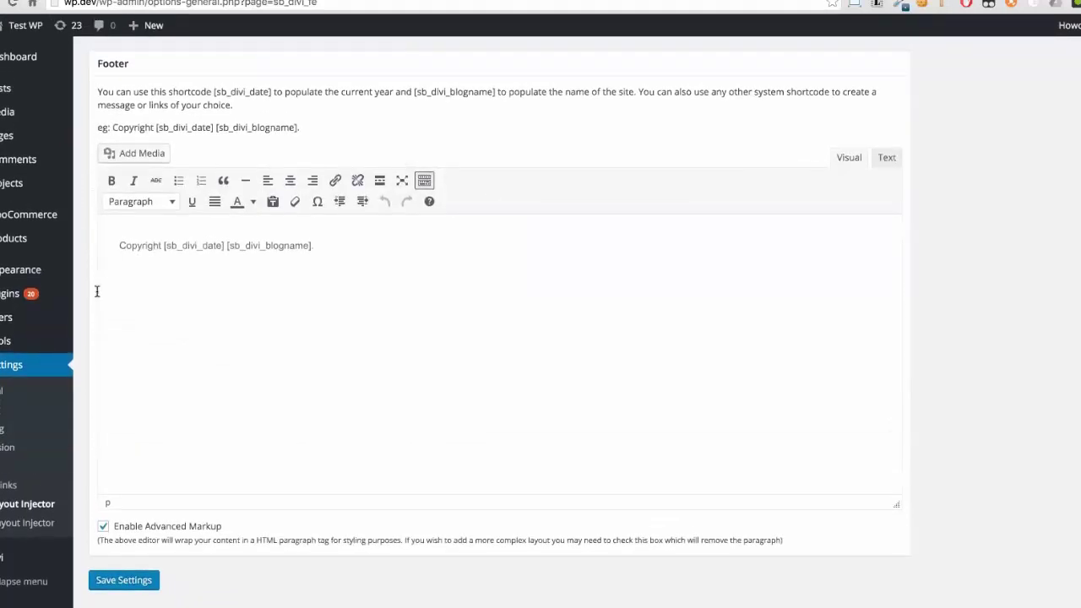
drag(119, 246, 343, 245)
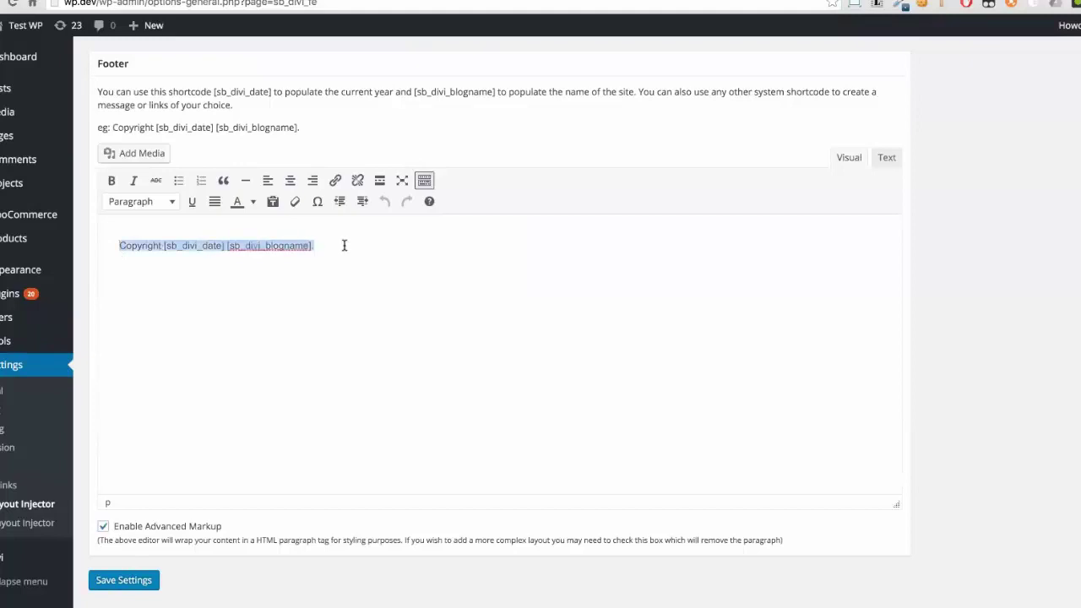
click(343, 244)
scroll(318, 252, up, 1)
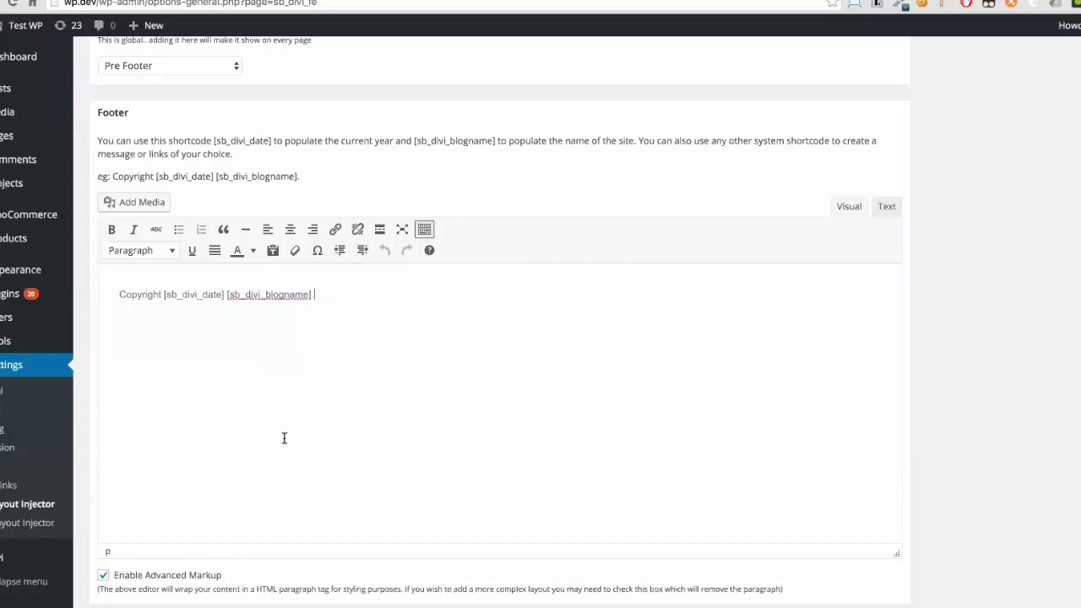
Switch to the product page and examine the footer credits below the reviews.
click(80, 0)
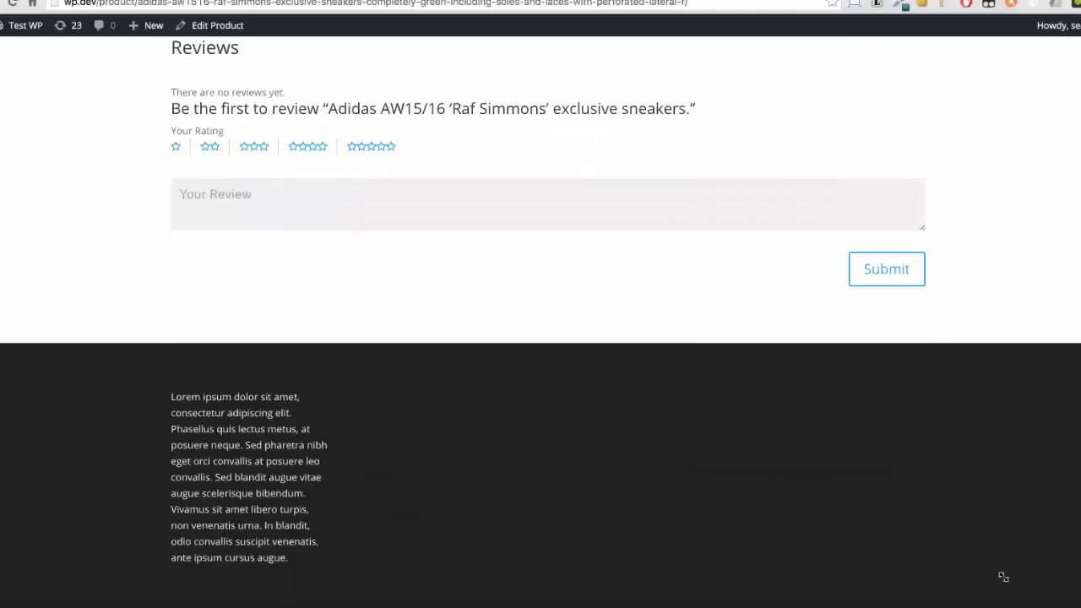
key(ctrl+alt+2)
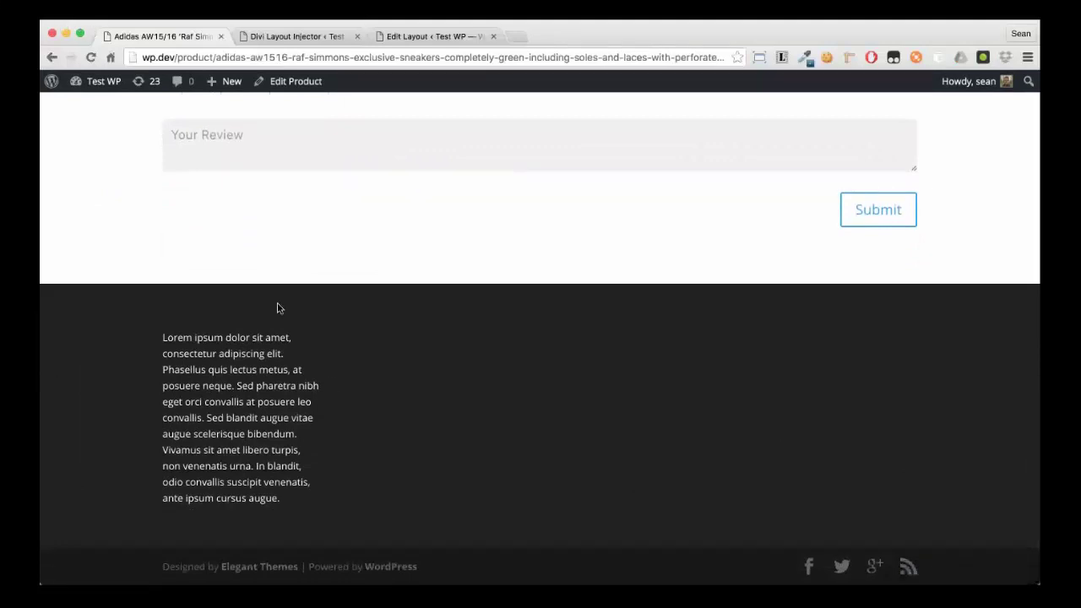
scroll(428, 439, down, 2)
Close the Edit Layout page and look through the Divi Layout Injector settings down to the footer editor.
click(405, 38)
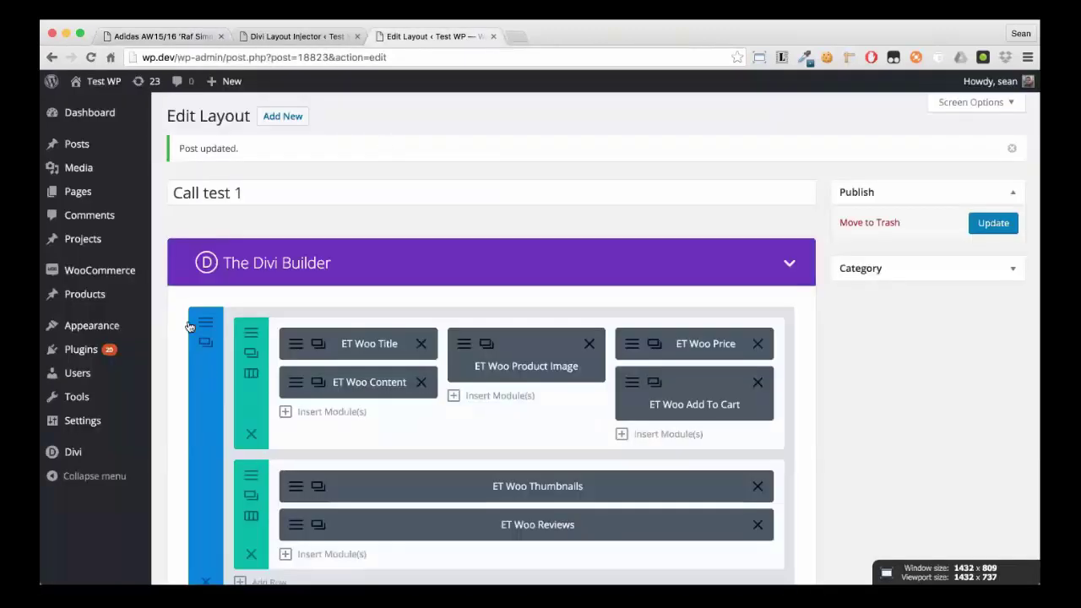
click(493, 36)
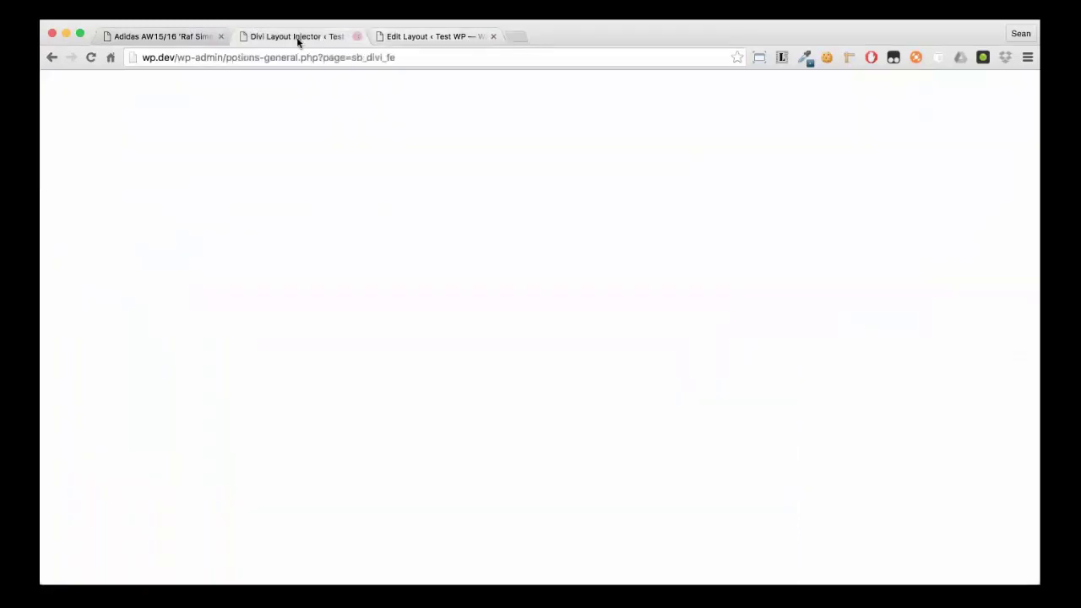
scroll(93, 205, up, 10)
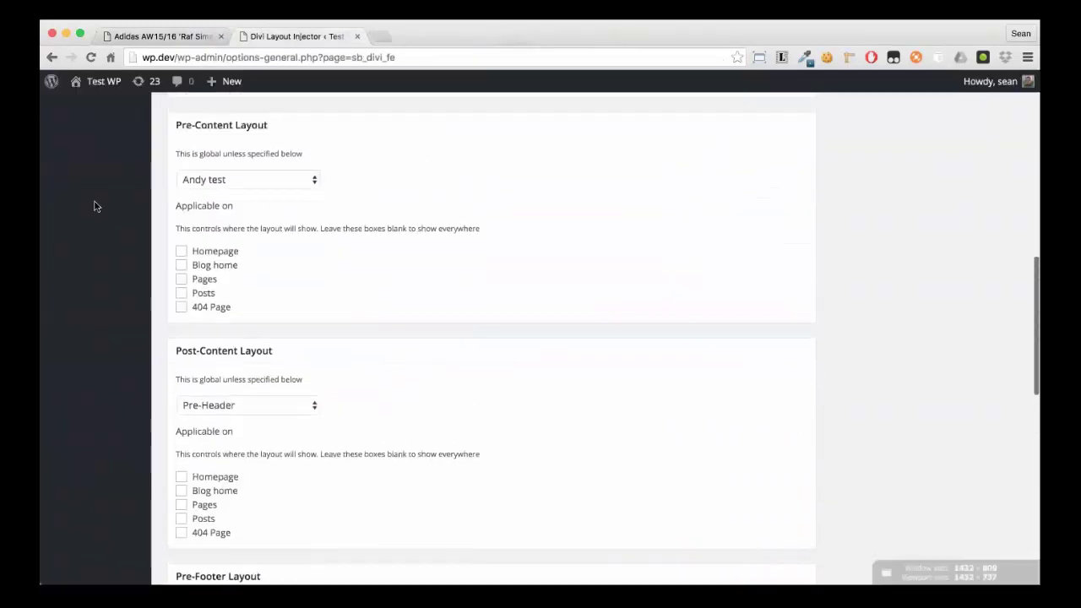
scroll(824, 224, up, 10)
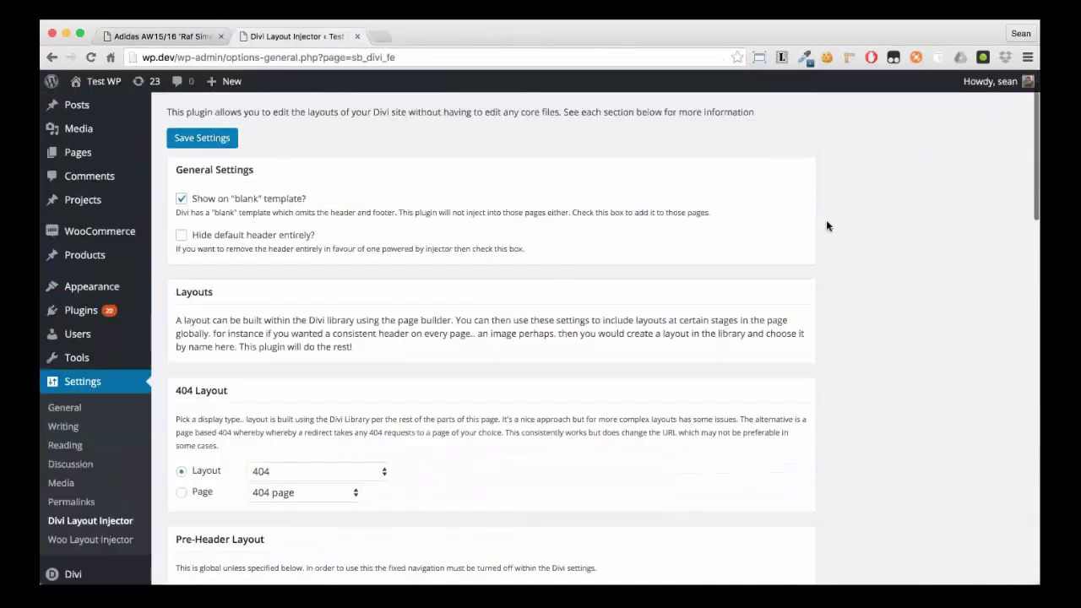
scroll(826, 225, down, 20)
scroll(825, 224, down, 5)
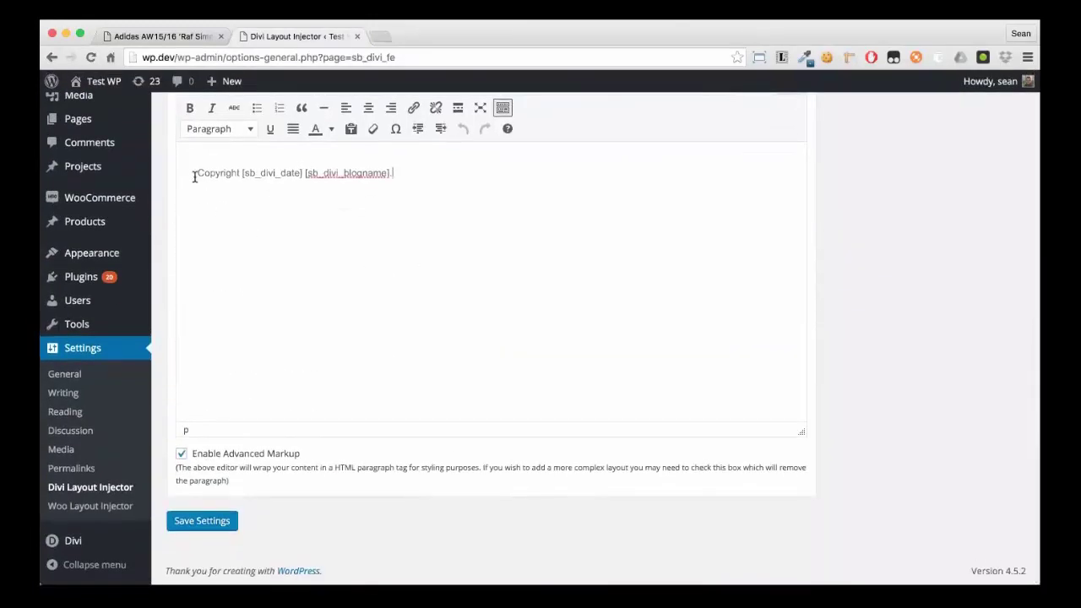
Highlight the footer's copyright shortcode text and its example, and reload the product page to check its footer credits.
drag(195, 173, 439, 169)
click(457, 192)
scroll(505, 250, up, 3)
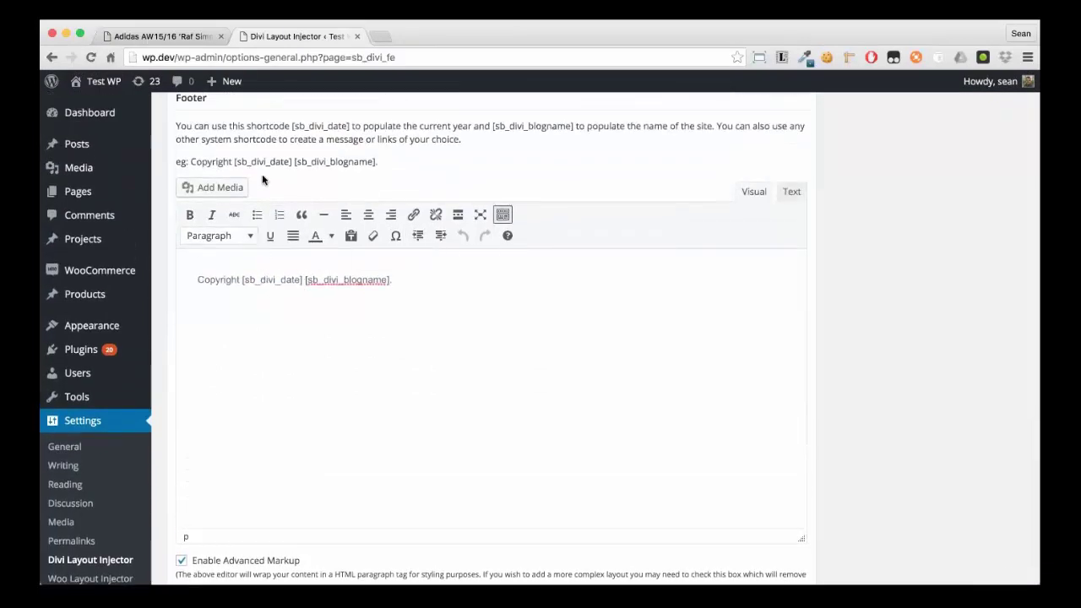
drag(239, 161, 192, 162)
click(340, 170)
click(152, 36)
key(super+r)
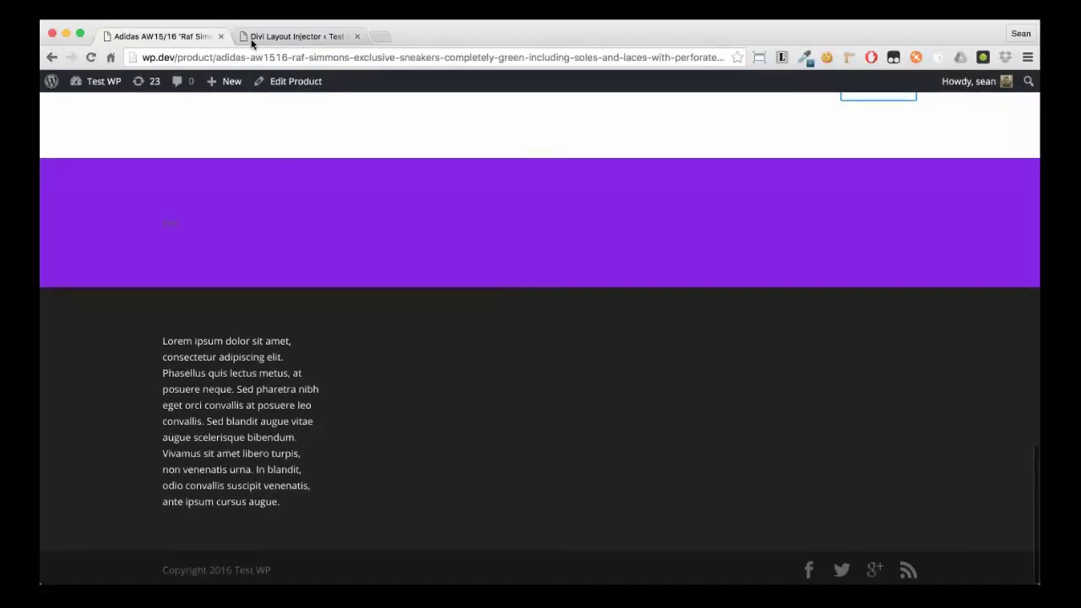
Set the Pre-Footer Layout and the Post-Content Layout to None in the Divi Layout Injector settings.
click(291, 37)
scroll(309, 304, up, 5)
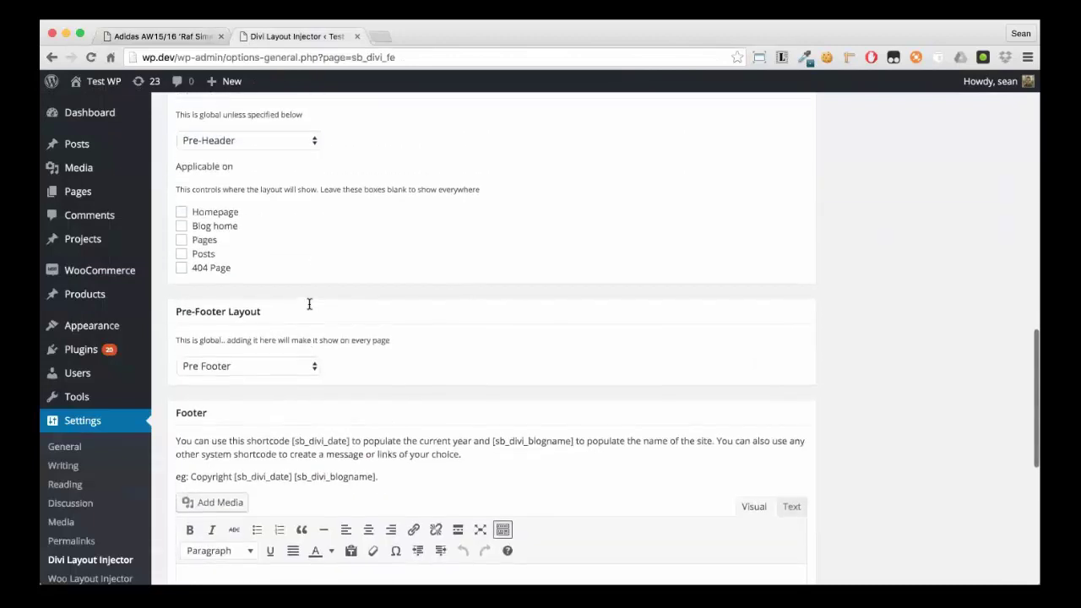
click(260, 368)
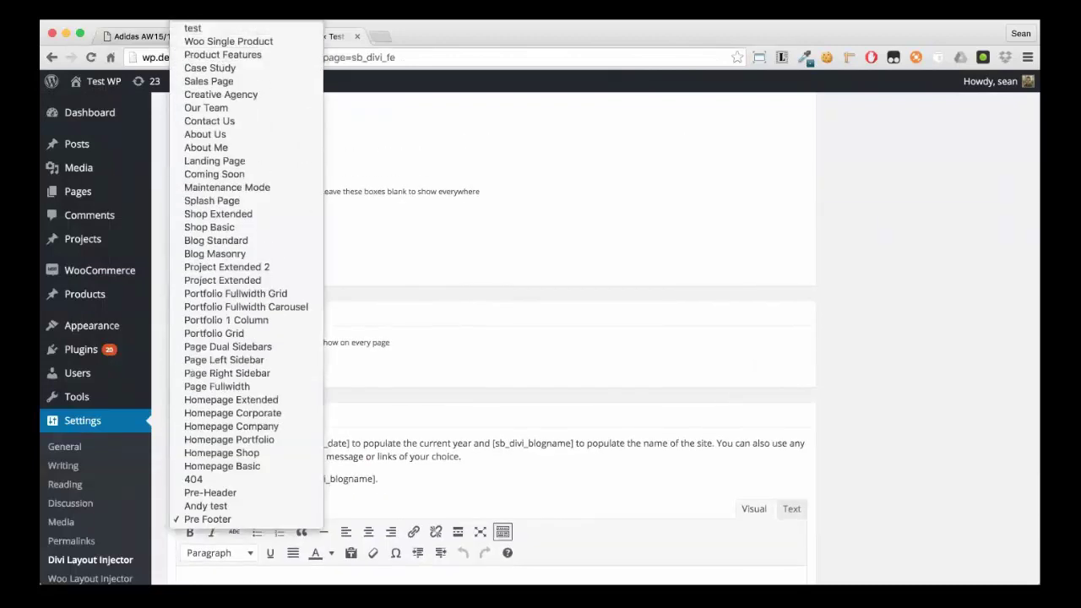
click(233, 38)
scroll(256, 341, up, 5)
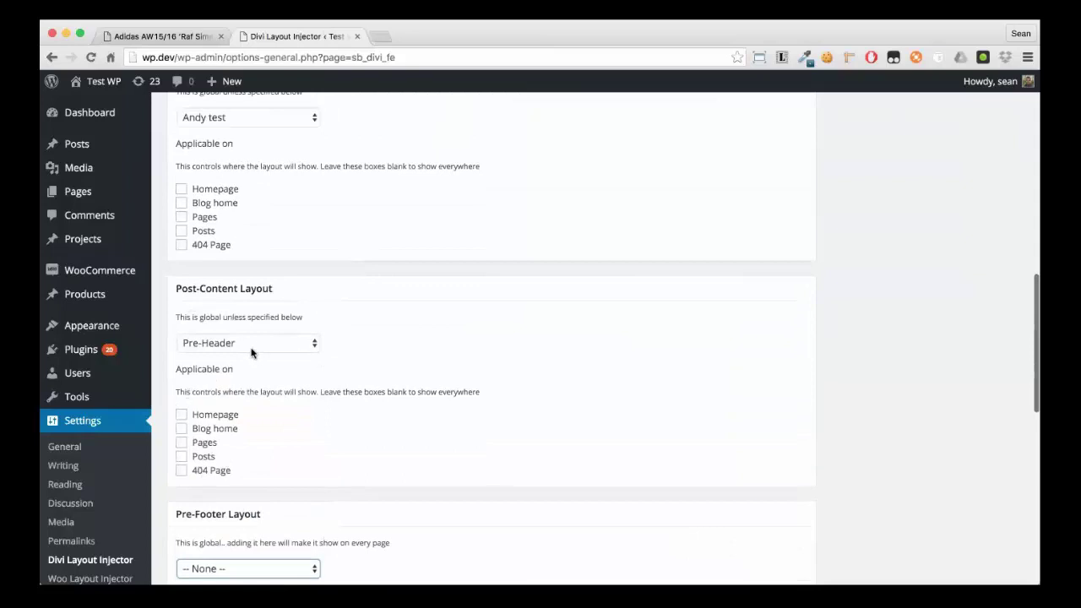
click(251, 352)
click(221, 32)
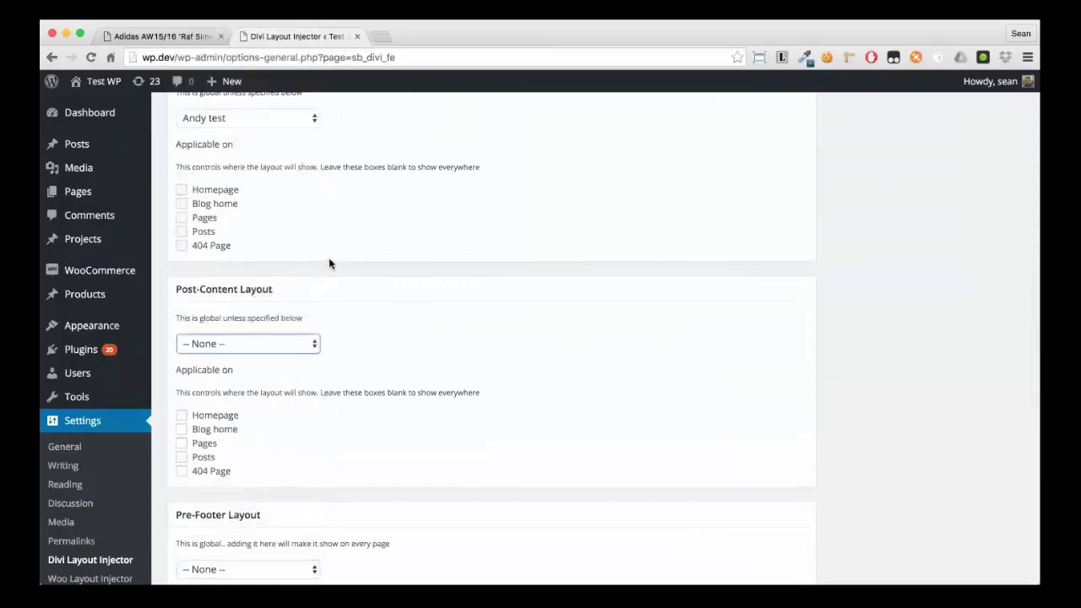
Set the Pre-Content Layout to None.
scroll(313, 270, up, 4)
click(270, 287)
click(221, 33)
Review the Pre-Header Layout choices and save the Divi Layout Injector settings.
scroll(354, 241, up, 5)
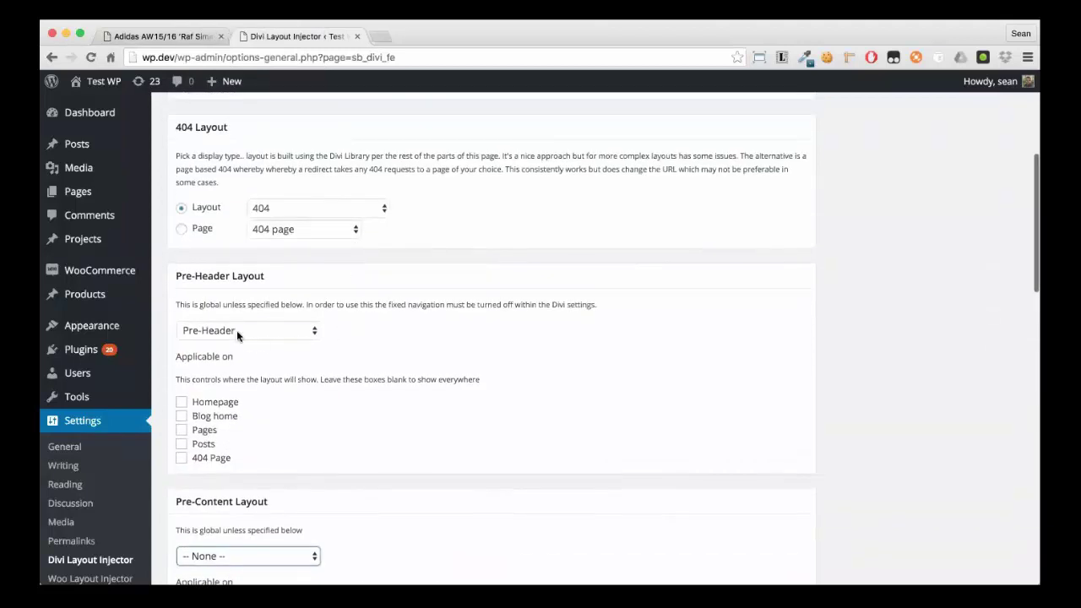
click(236, 330)
key(Escape)
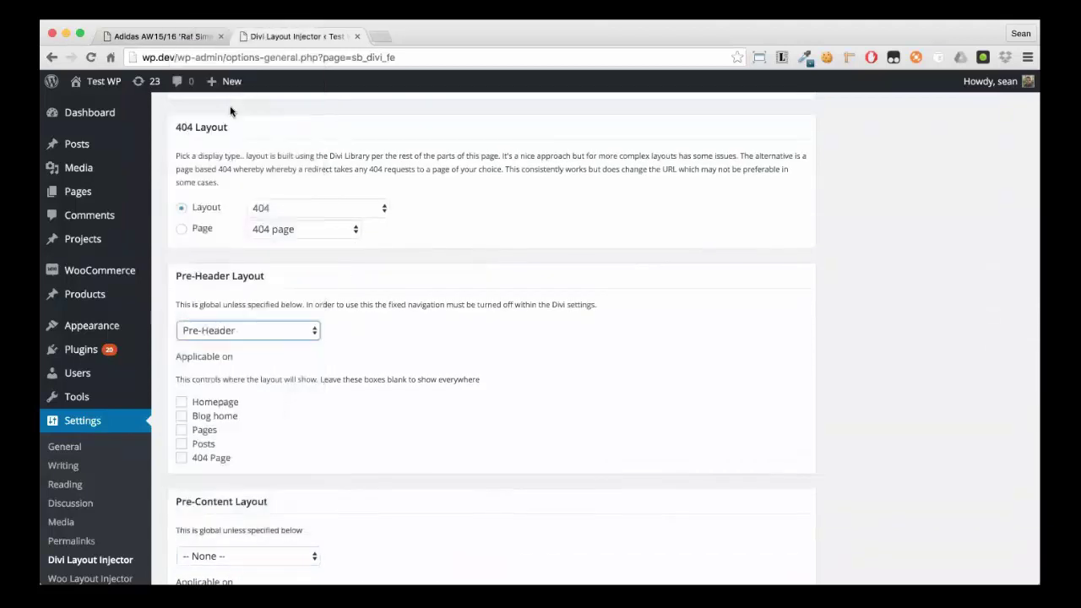
scroll(253, 194, up, 5)
scroll(495, 363, down, 15)
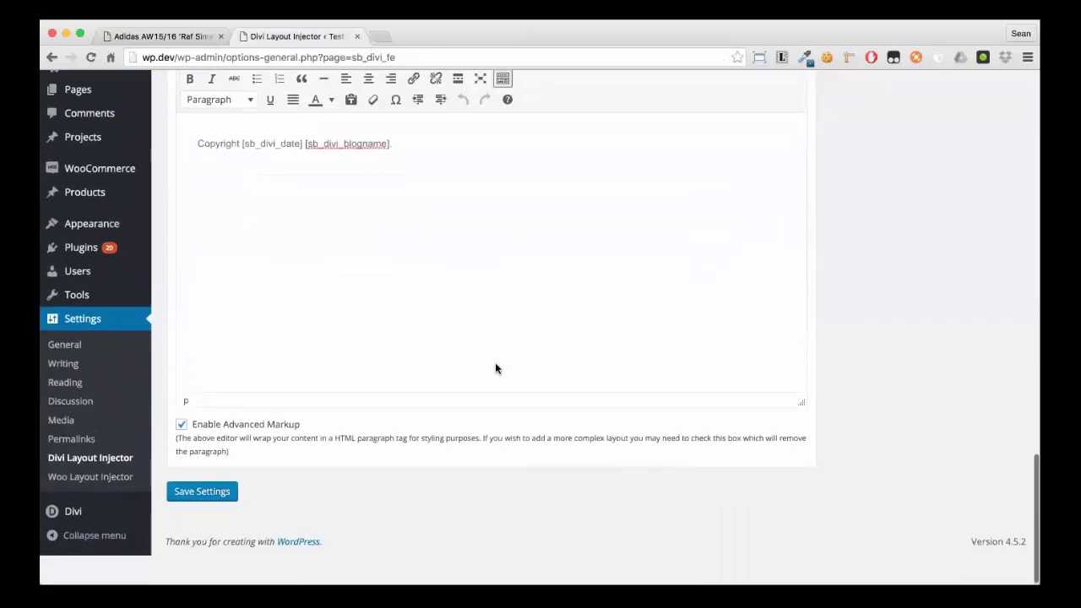
click(200, 520)
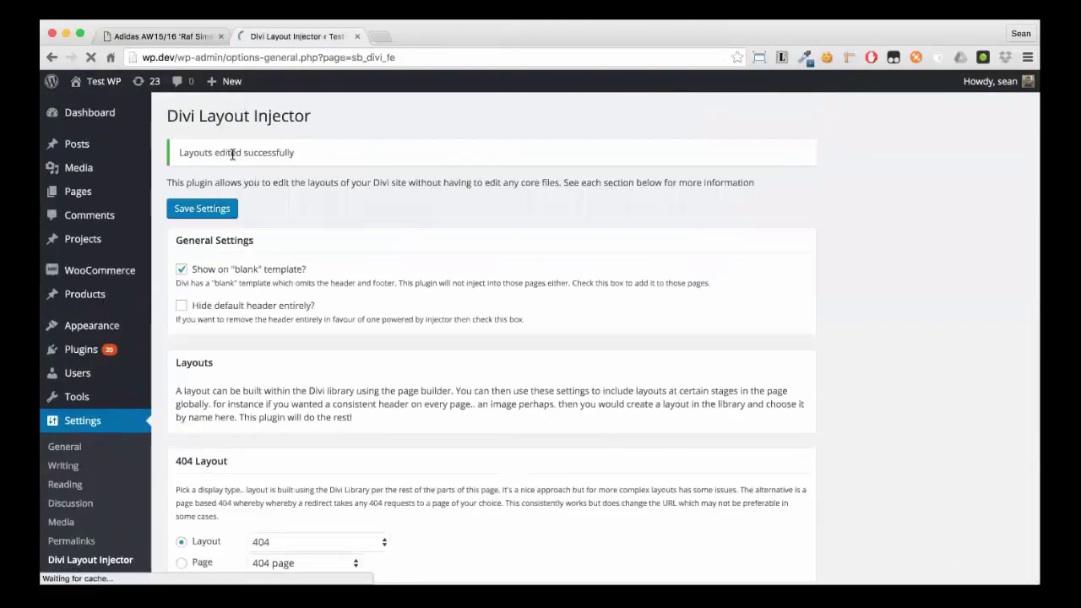
Reload the product page and check it from the header down to the footer credits.
click(144, 37)
key(super+r)
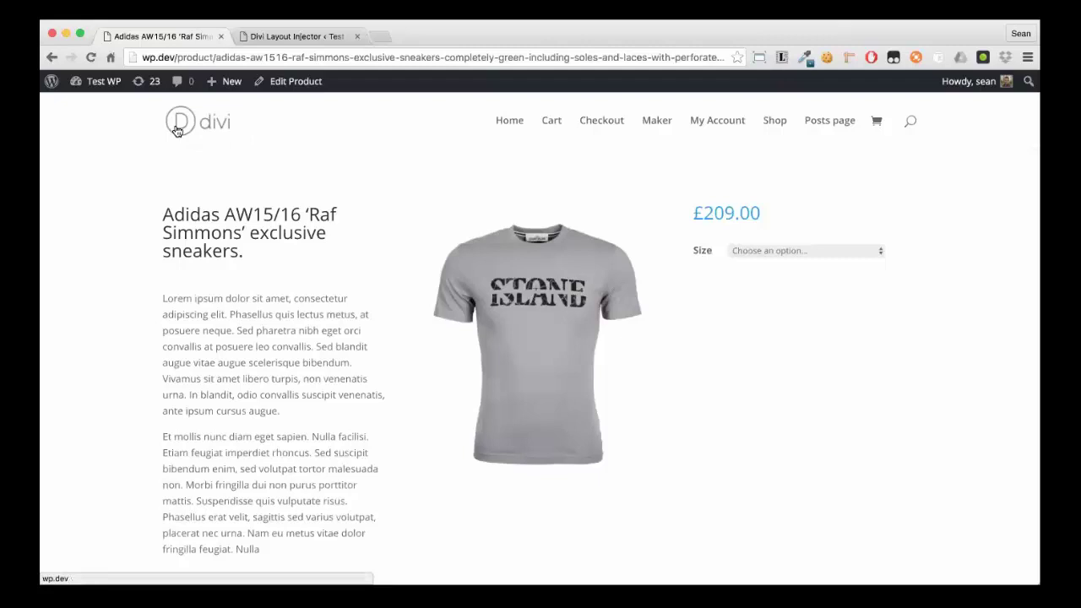
scroll(282, 337, down, 15)
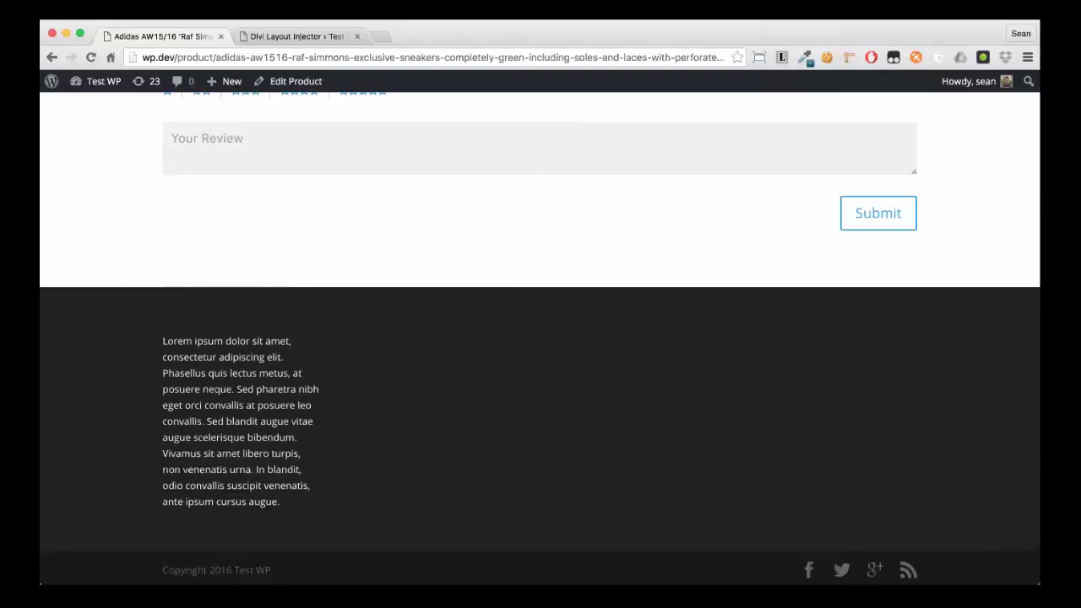
Examine the Footer section of the Divi Layout Injector settings and its text editor's formatting tools.
click(296, 36)
scroll(864, 315, down, 20)
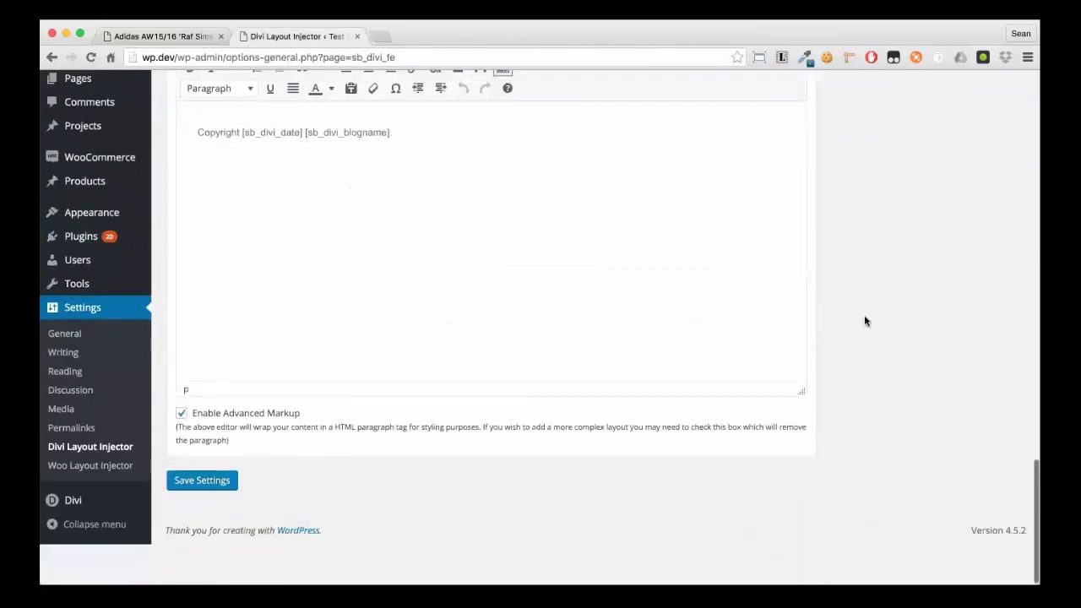
scroll(389, 431, up, 3)
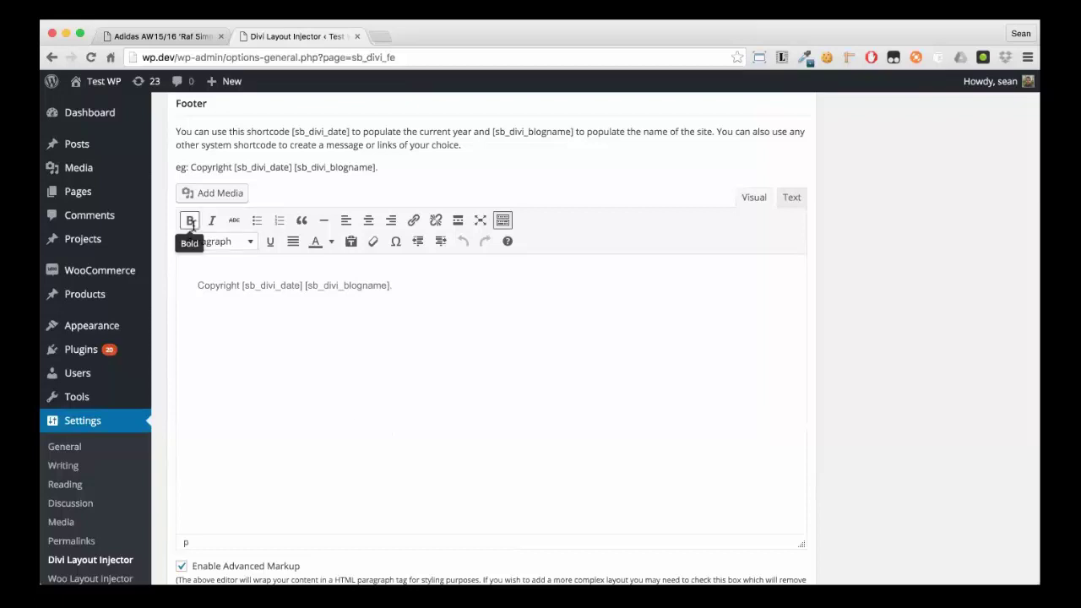
Reload the product page and examine its header, product details, thumbnails, reviews and footer.
click(172, 39)
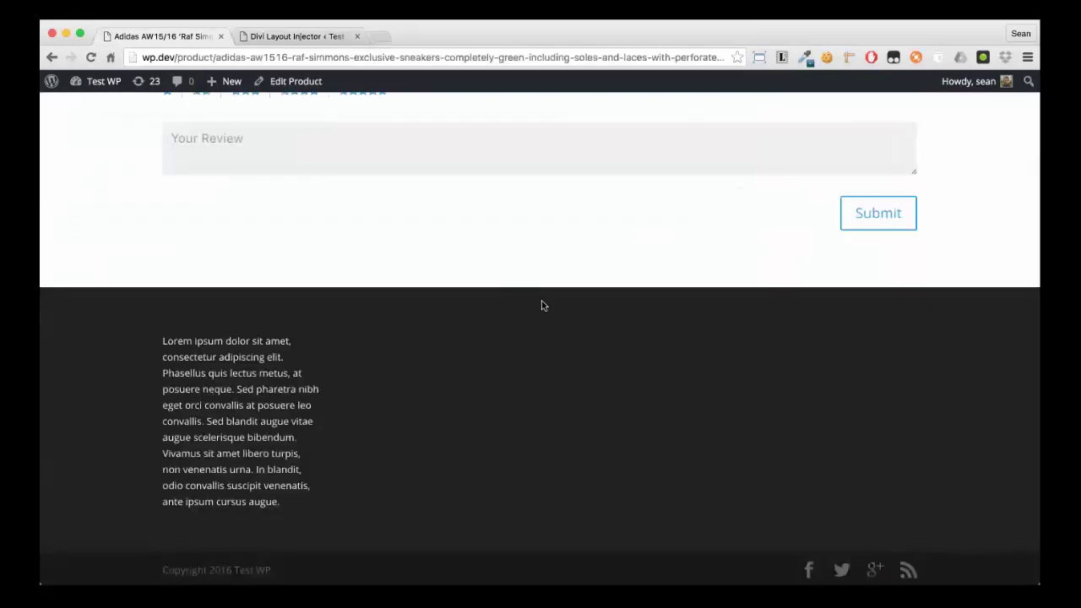
key(super+r)
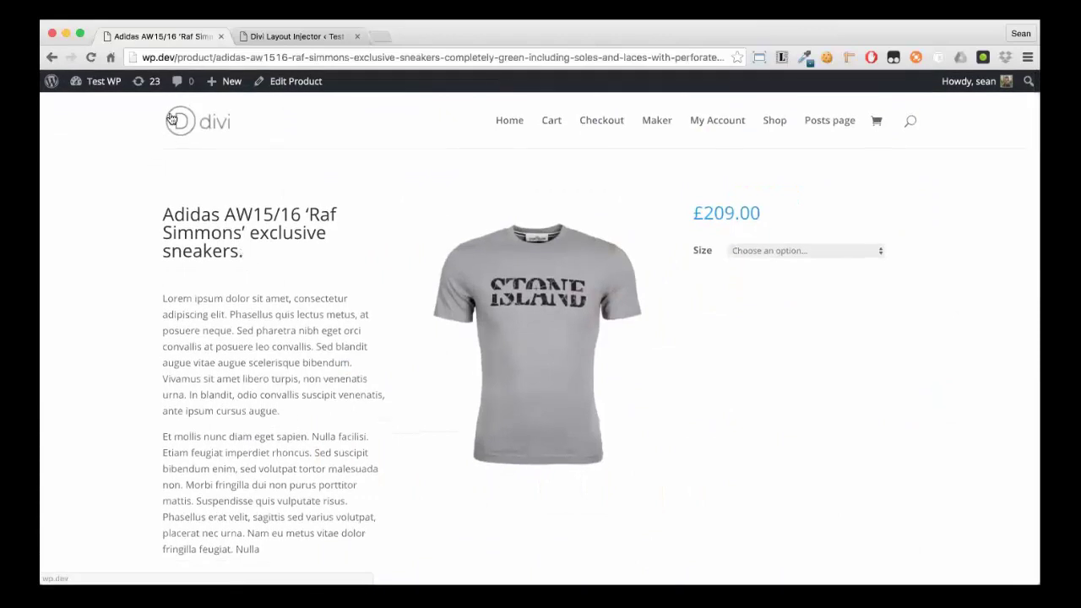
scroll(851, 126, down, 2)
scroll(850, 126, up, 2)
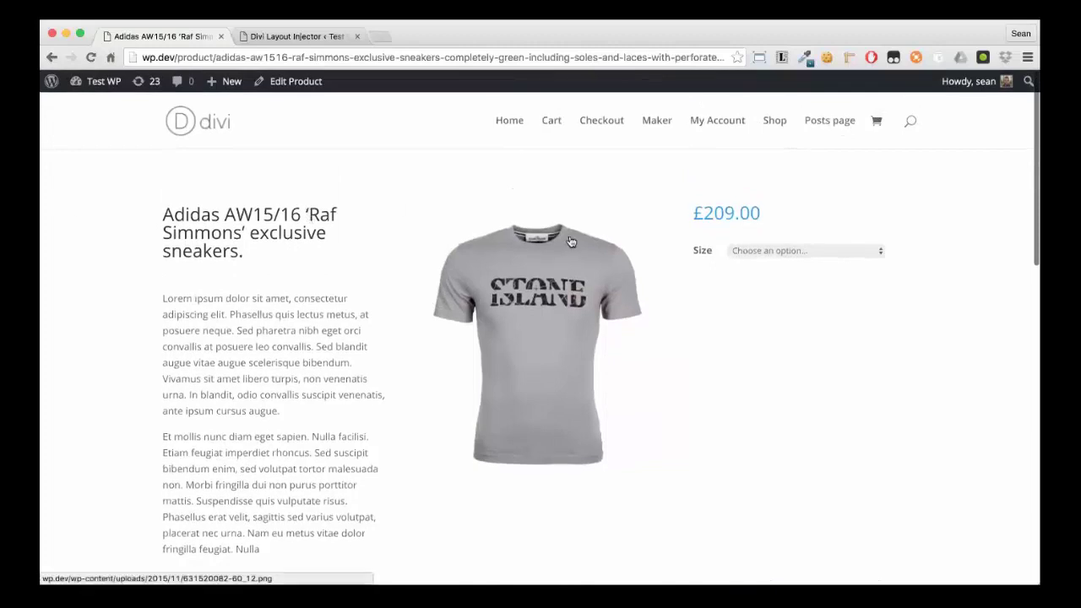
scroll(469, 255, down, 2)
scroll(469, 255, up, 2)
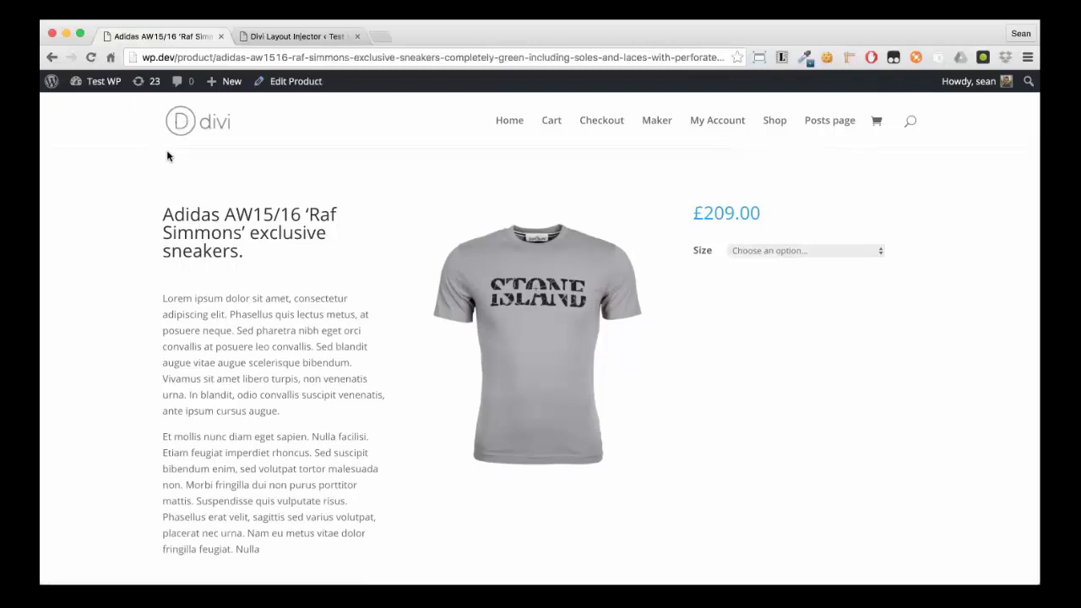
scroll(186, 160, down, 5)
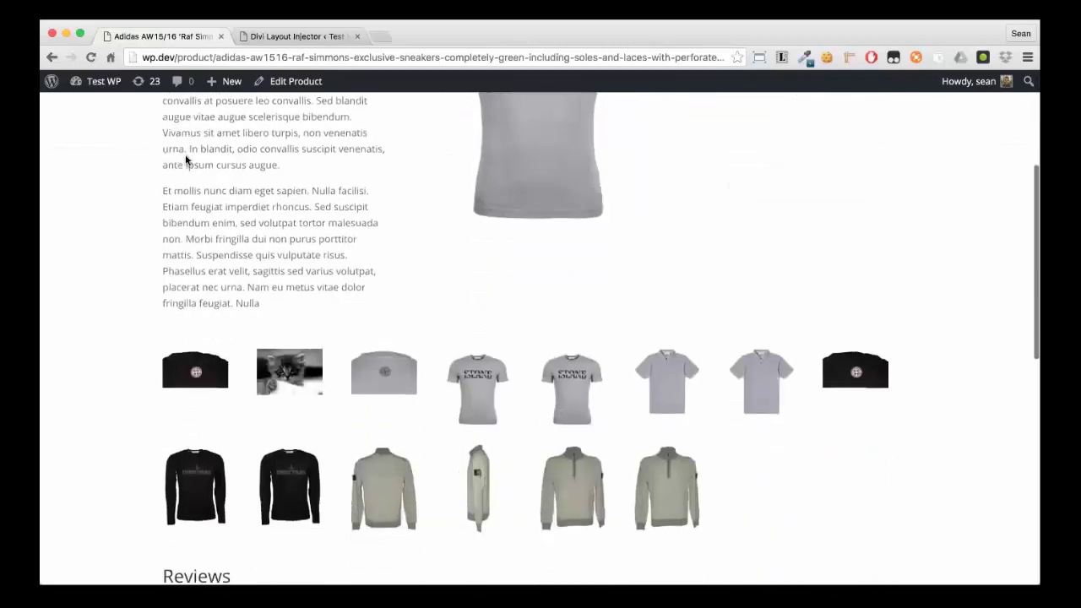
scroll(186, 160, down, 4)
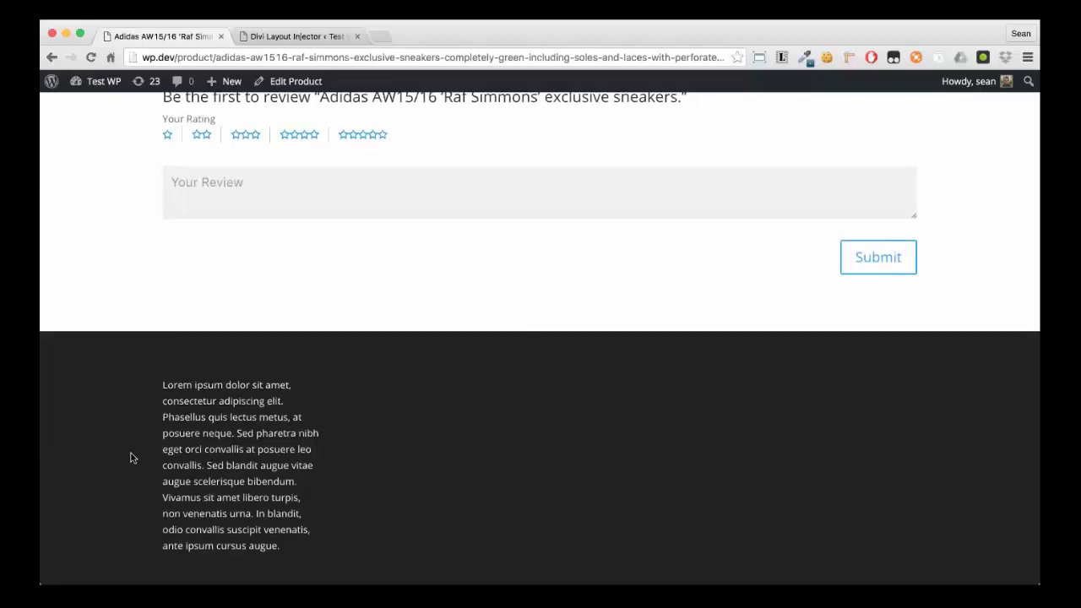
scroll(132, 439, down, 1)
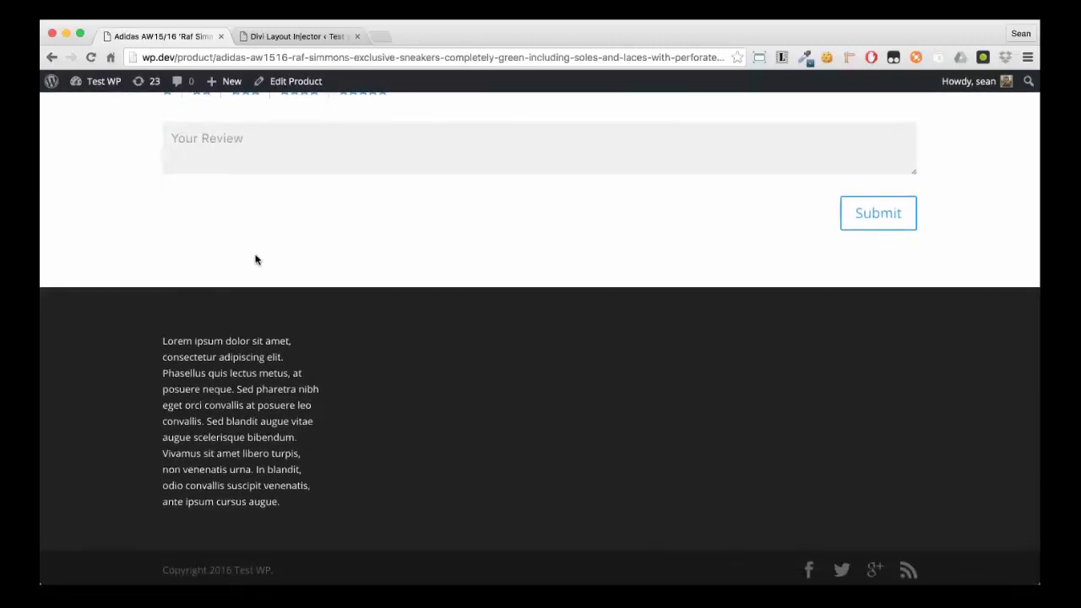
scroll(342, 276, down, 1)
scroll(191, 255, up, 3)
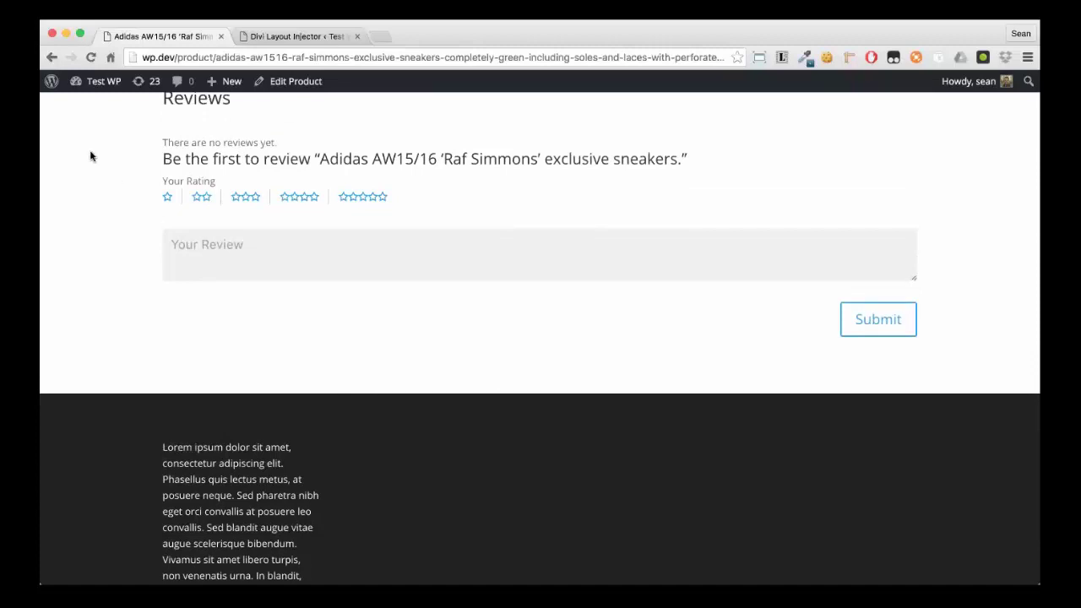
scroll(92, 154, up, 10)
scroll(212, 240, down, 15)
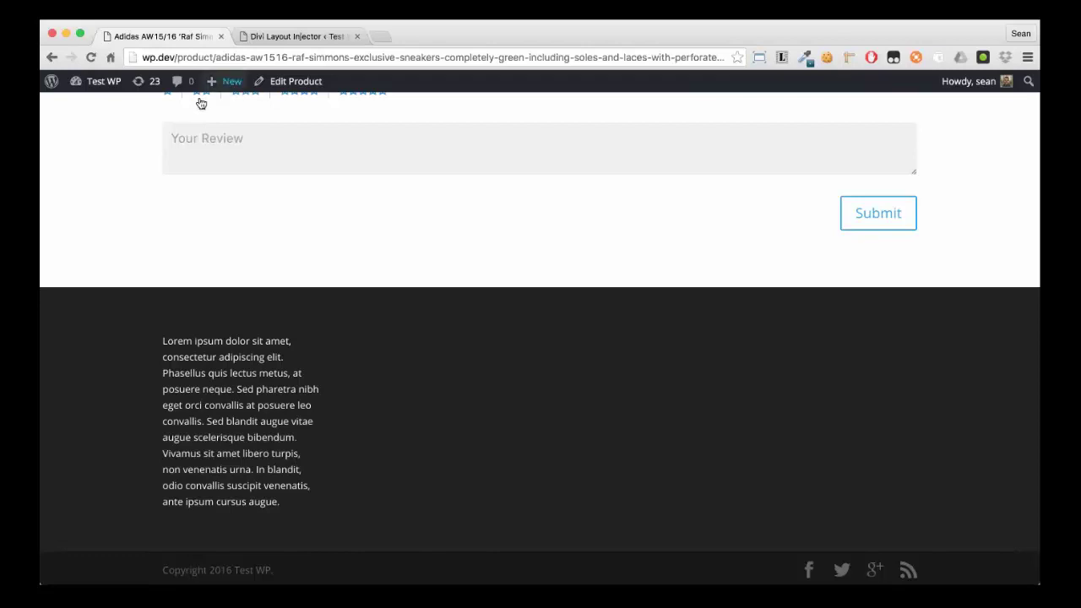
Return to the Divi Layout Injector settings and examine the pre-content, post-content and pre-footer layout options.
click(253, 36)
click(156, 37)
click(254, 35)
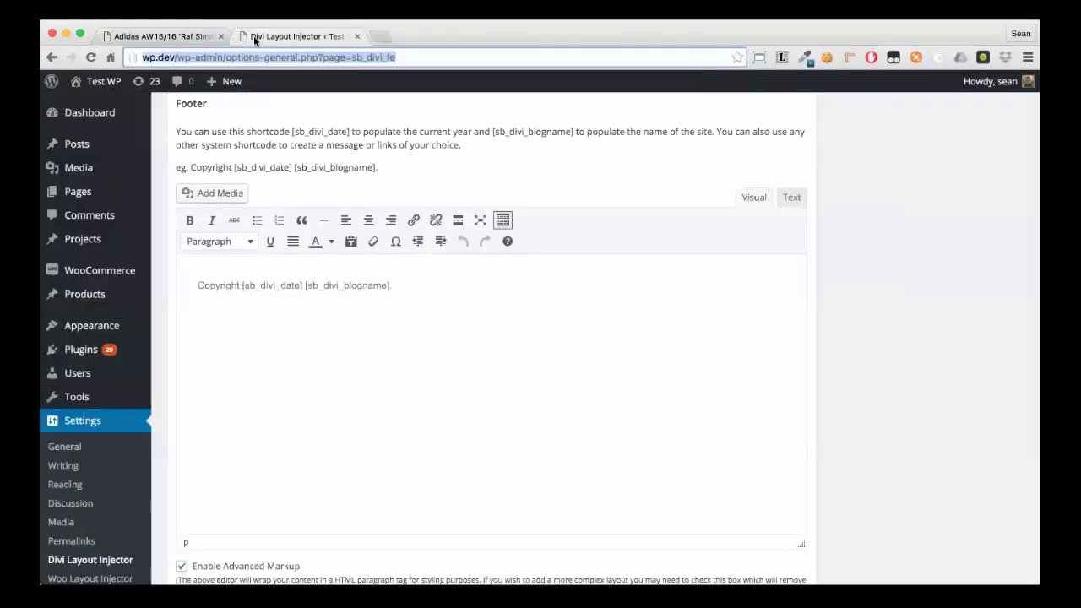
scroll(380, 324, up, 10)
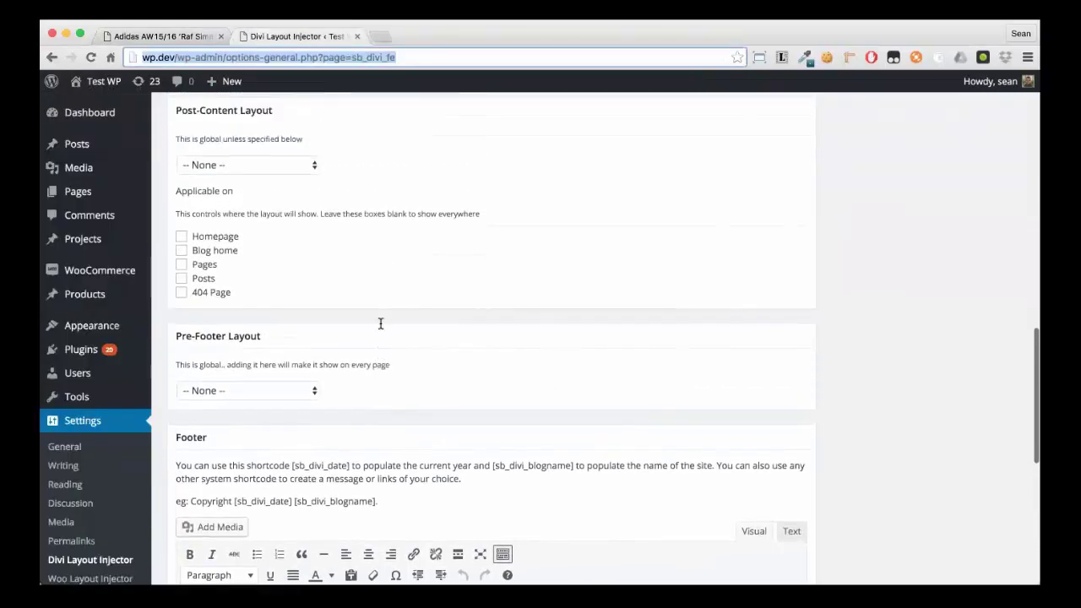
scroll(400, 262, up, 2)
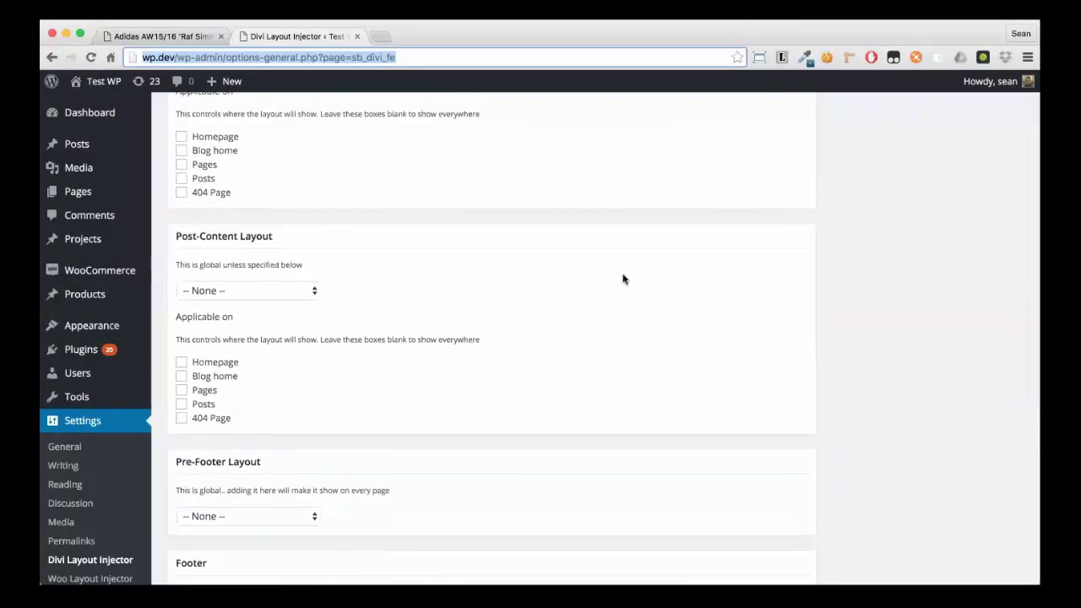
scroll(623, 280, up, 4)
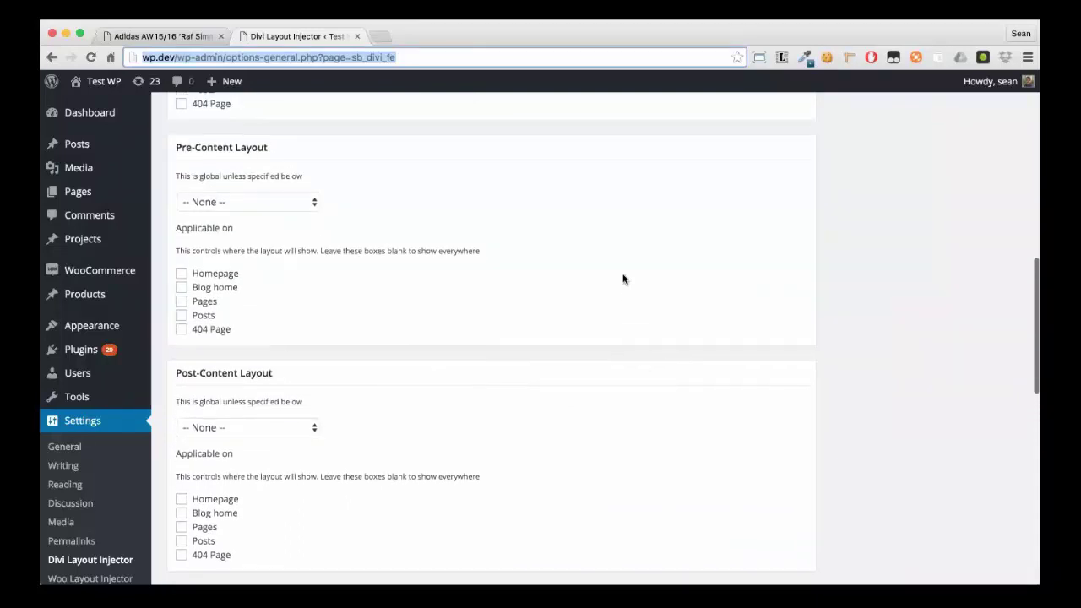
scroll(623, 280, down, 1)
scroll(623, 280, down, 3)
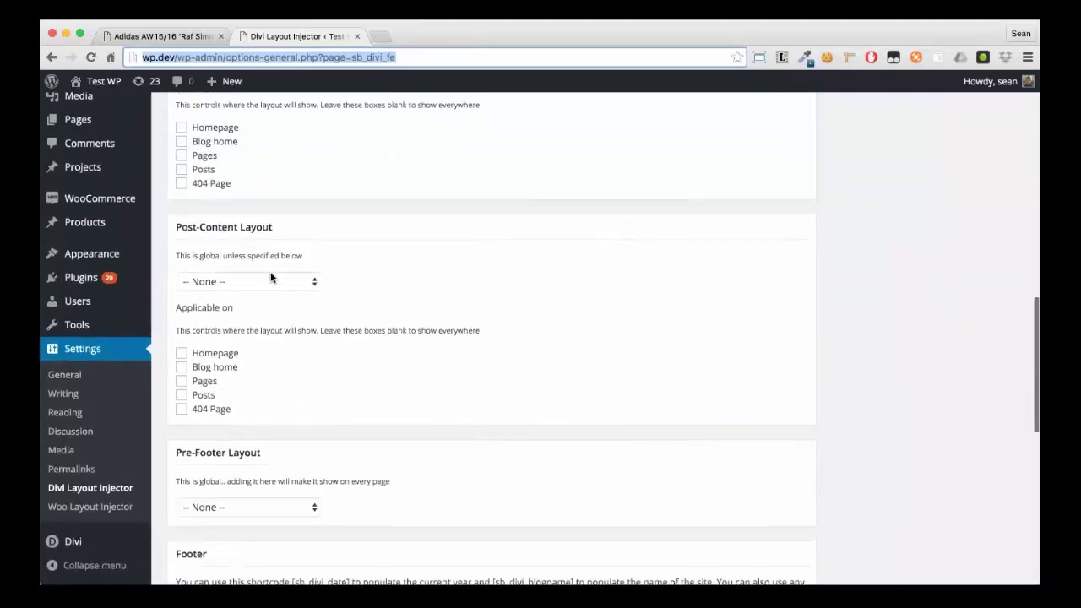
Examine the library layouts offered for the Post-Content Layout and compare its options with the Pre-Content section.
click(235, 282)
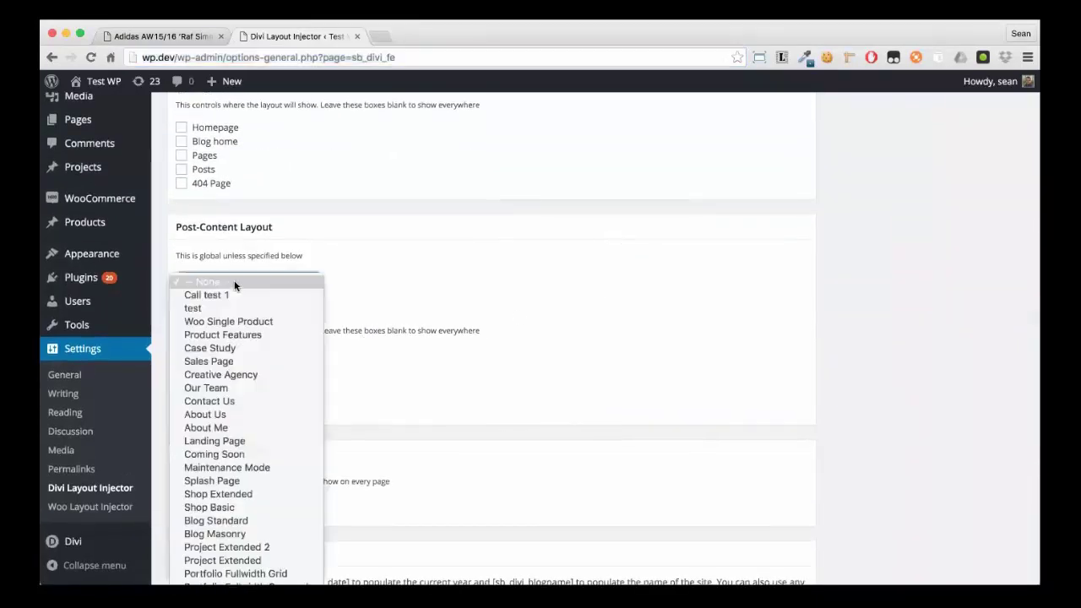
scroll(221, 506, down, 5)
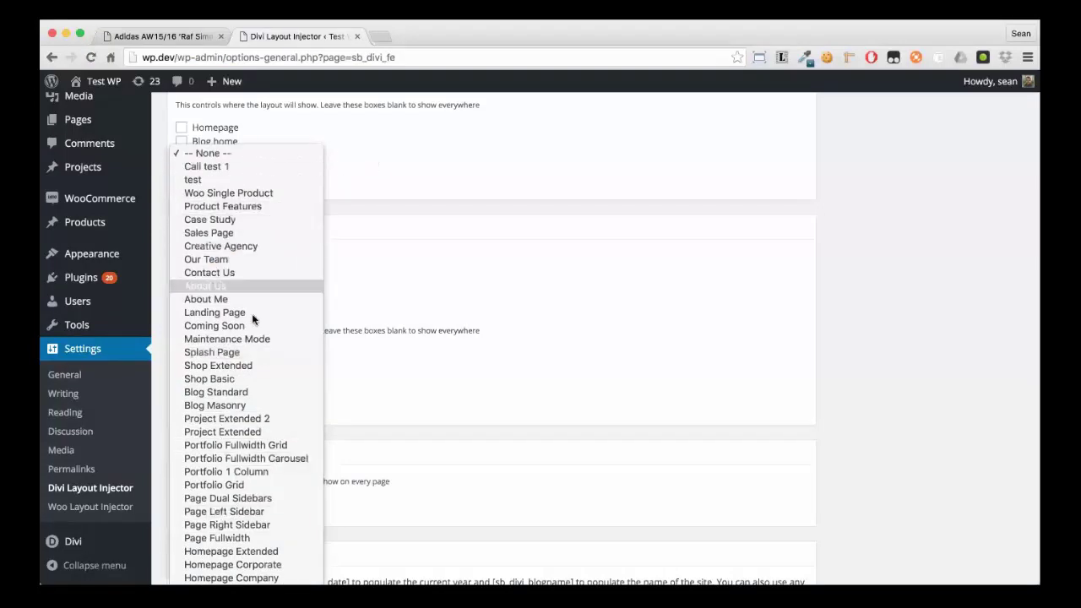
click(205, 180)
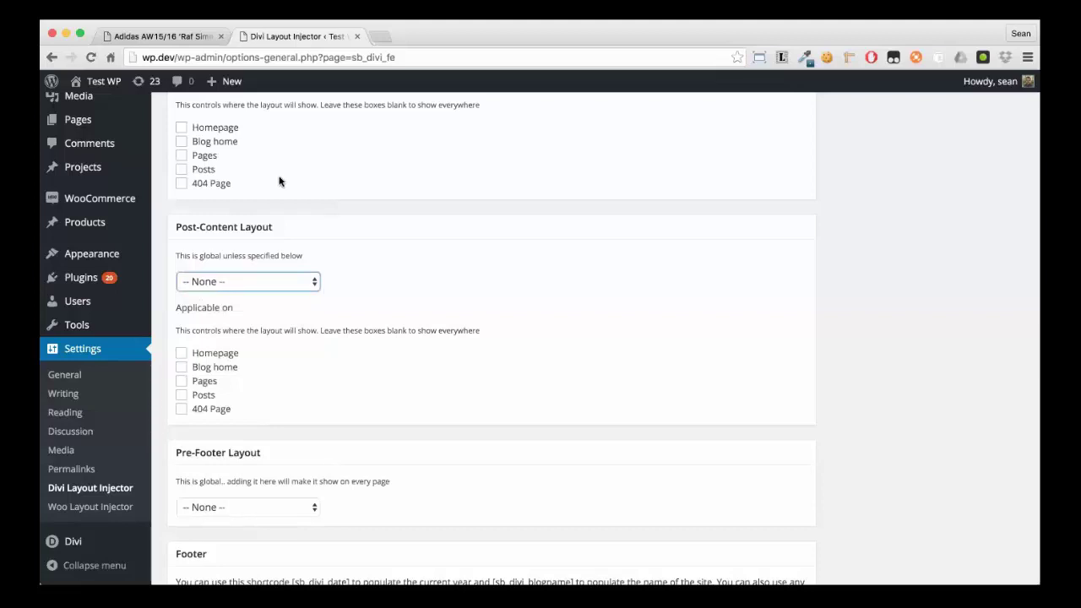
click(382, 283)
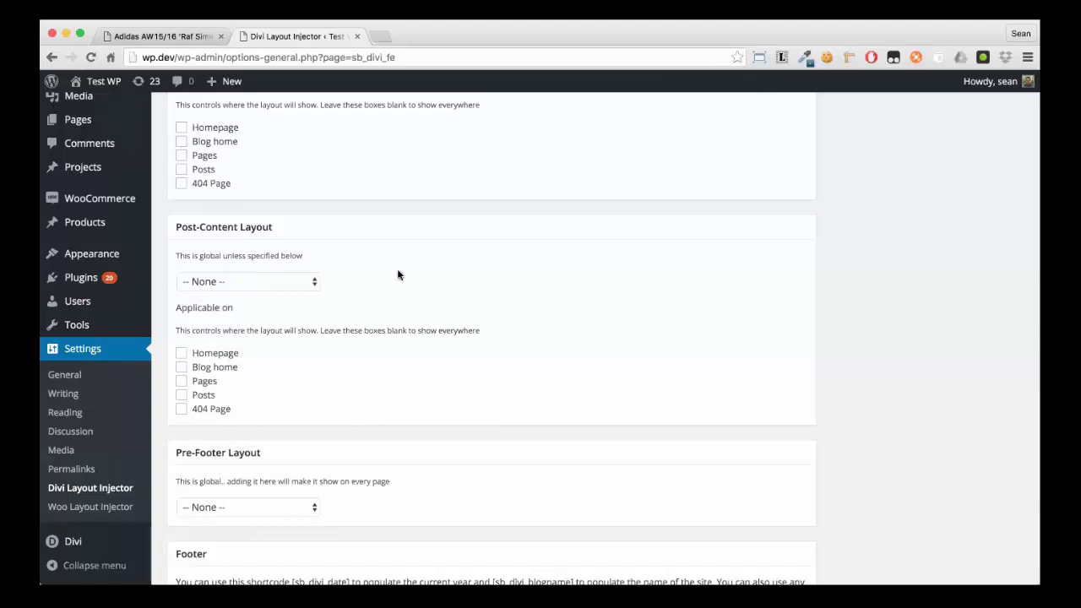
scroll(405, 279, up, 3)
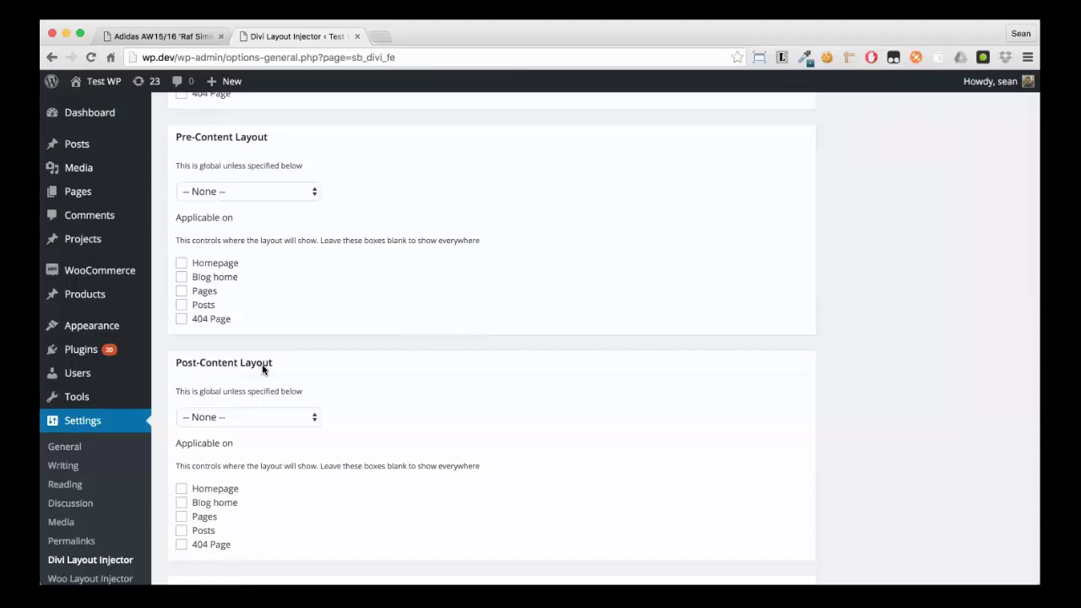
scroll(253, 363, down, 2)
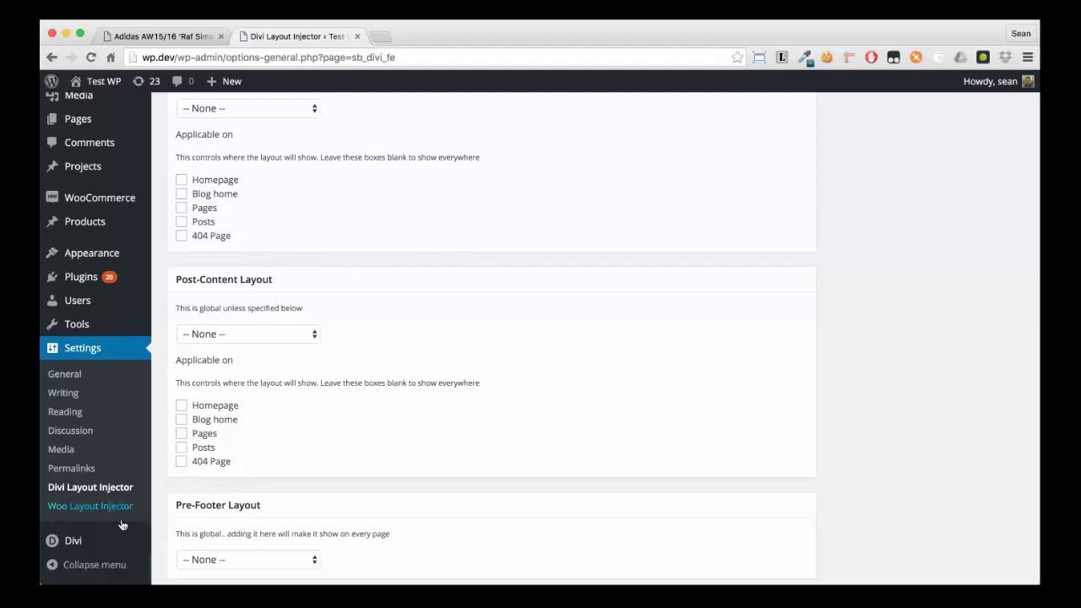
Create a new Divi Library template named "Call test 2" with the template type Layout.
scroll(100, 456, down, 3)
mouse_move(113, 538)
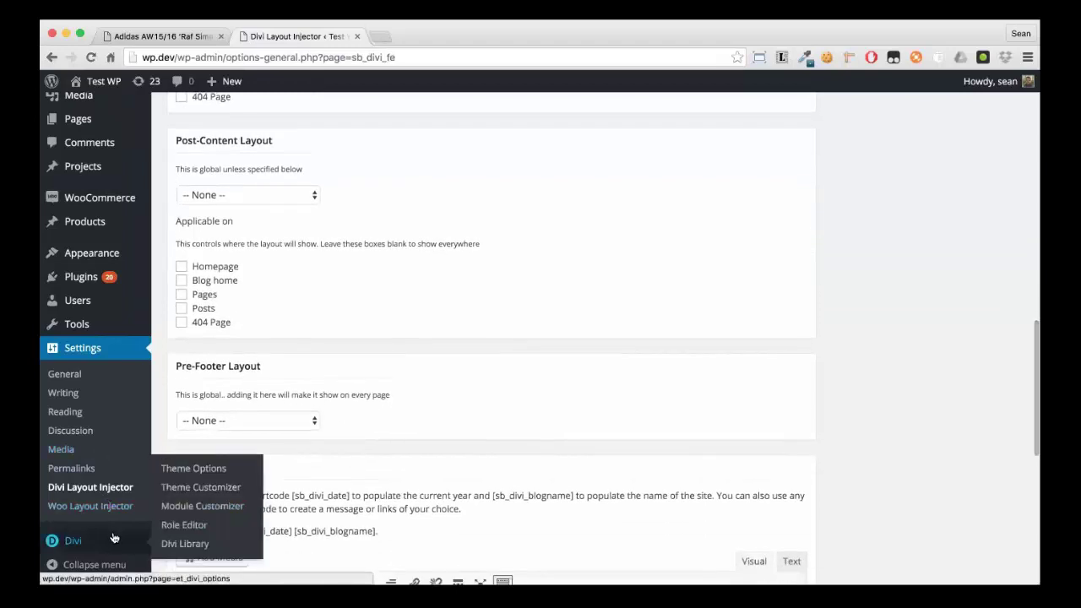
click(167, 546)
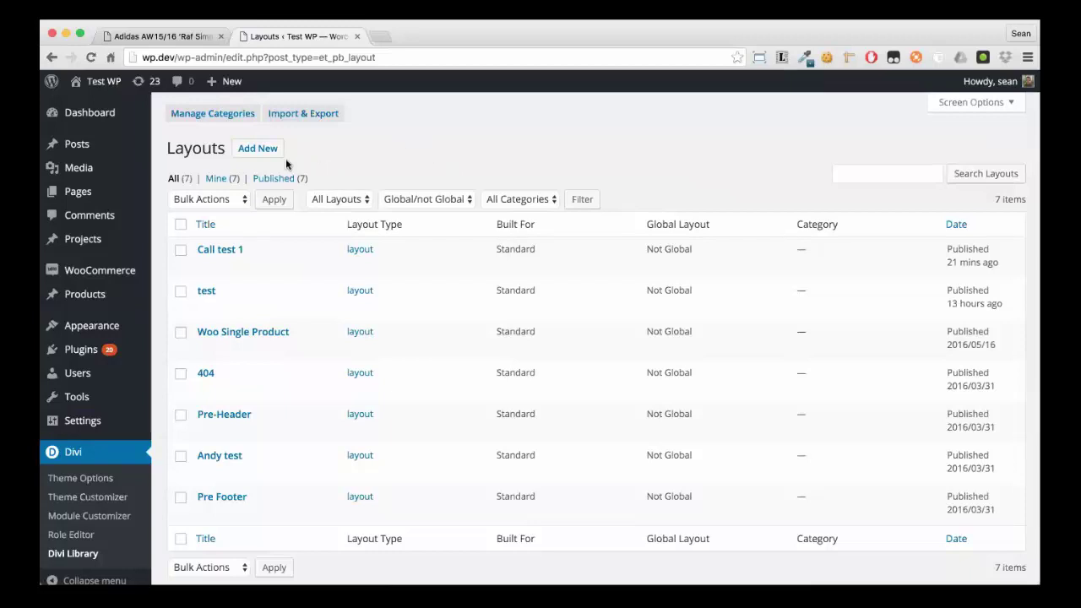
click(255, 151)
click(456, 280)
text(Call test 2)
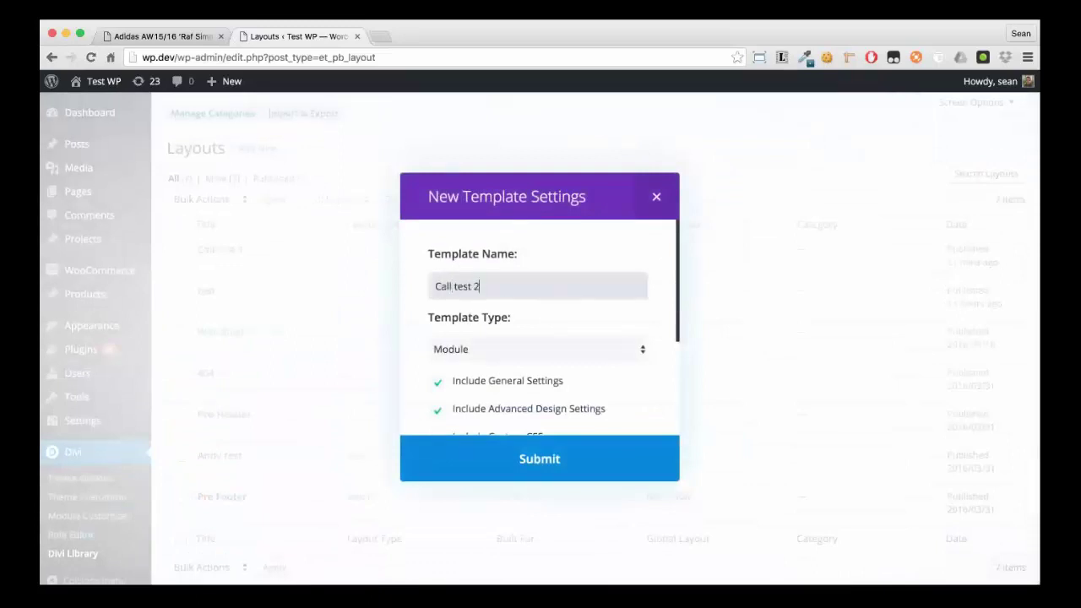
click(458, 352)
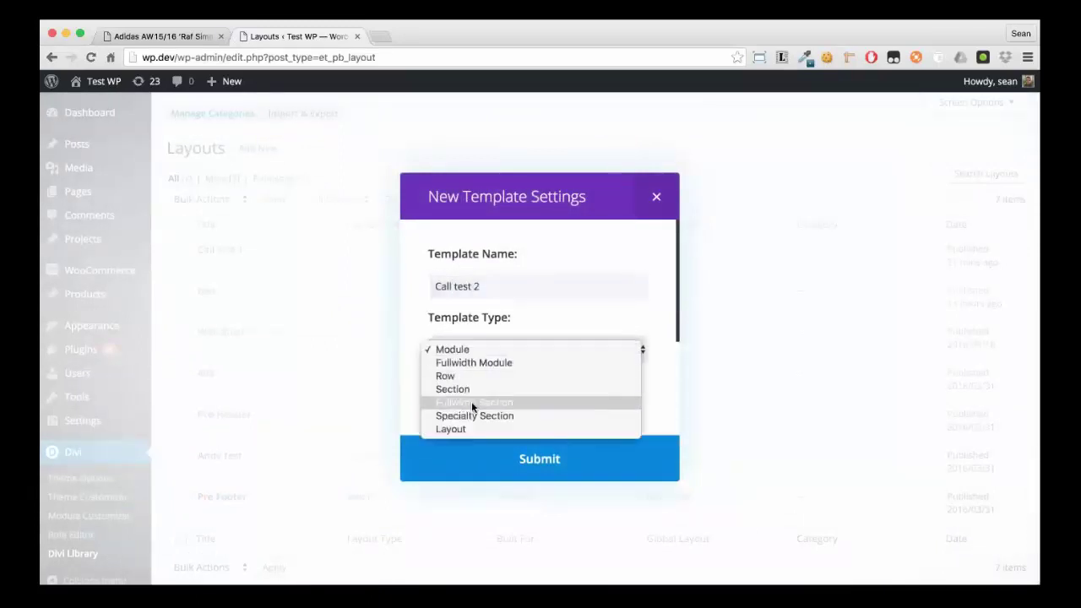
click(474, 430)
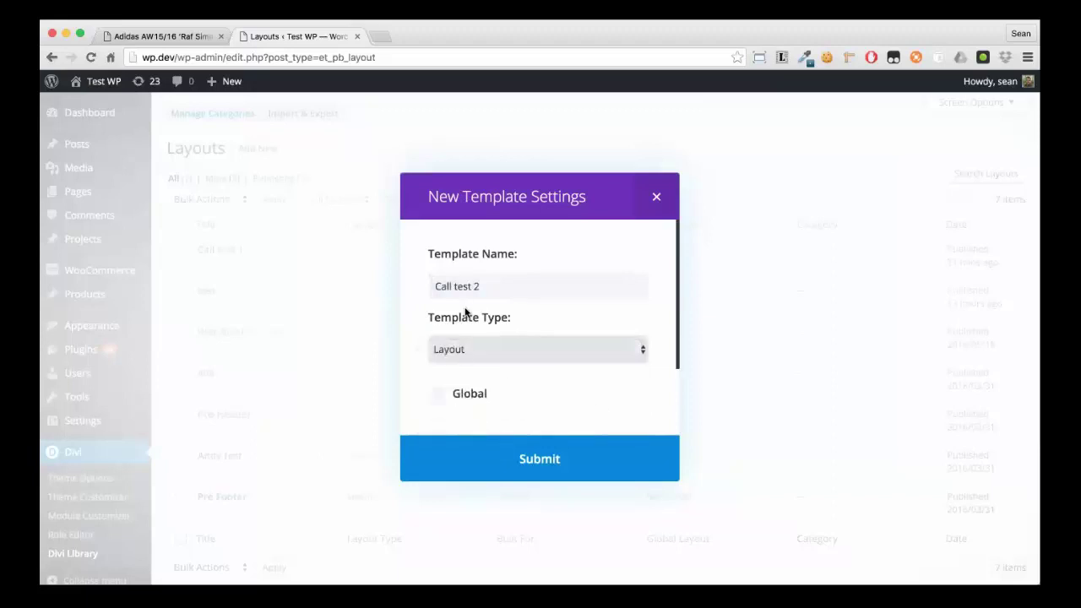
scroll(561, 381, down, 3)
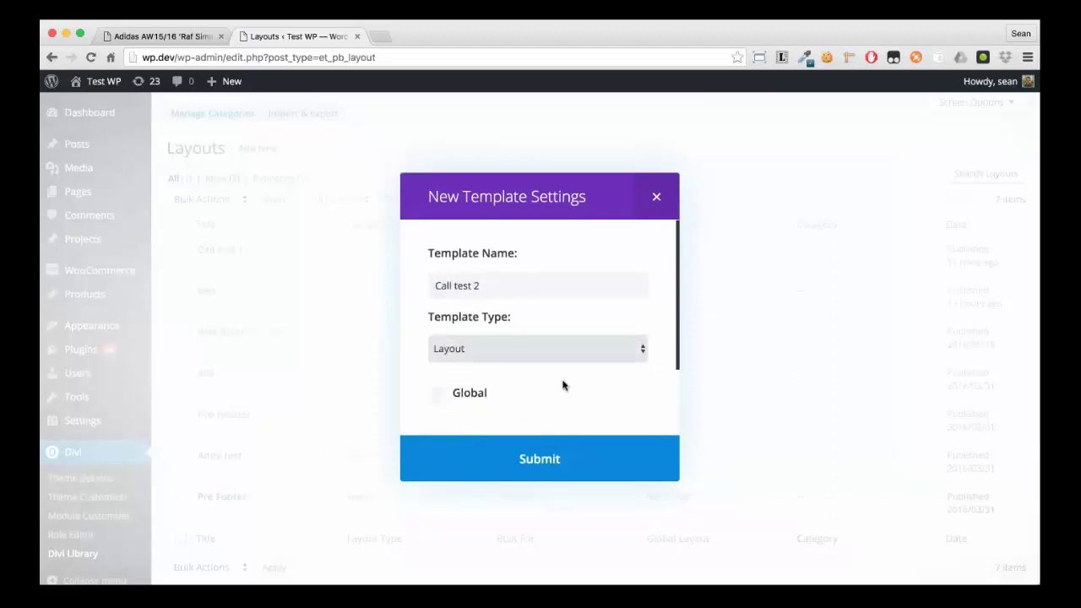
click(506, 461)
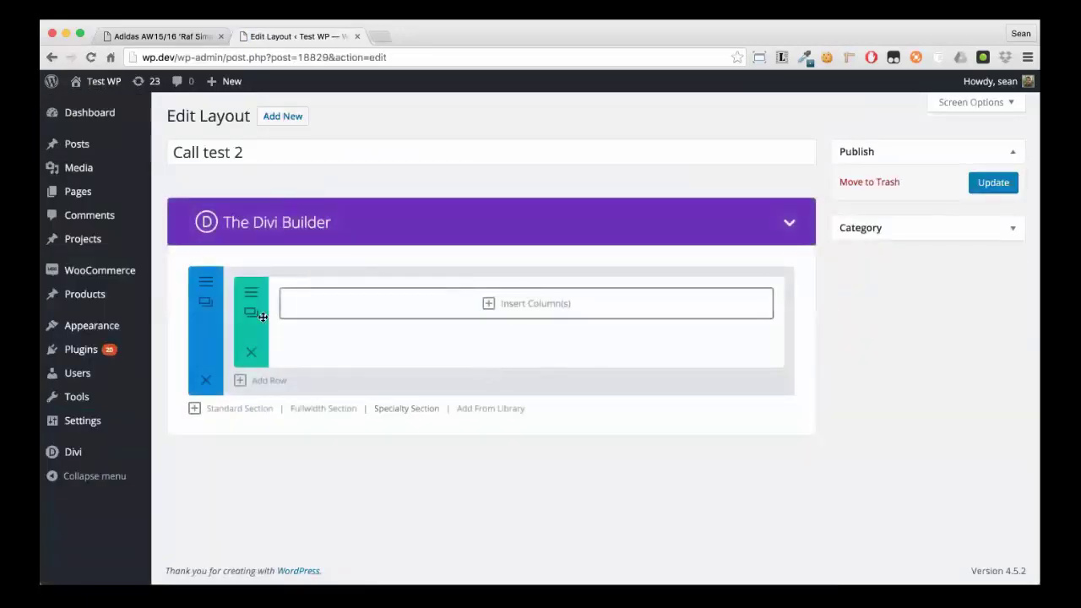
Give the row three equal 1/3 columns and copy one 50-word lorem ipsum paragraph to the clipboard.
click(504, 302)
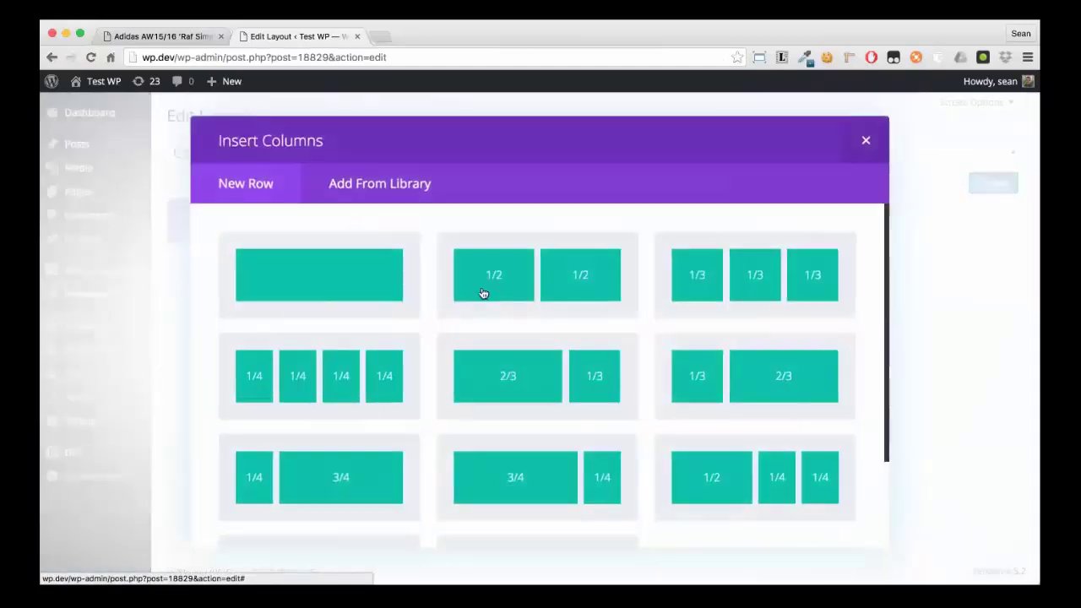
click(751, 277)
click(781, 57)
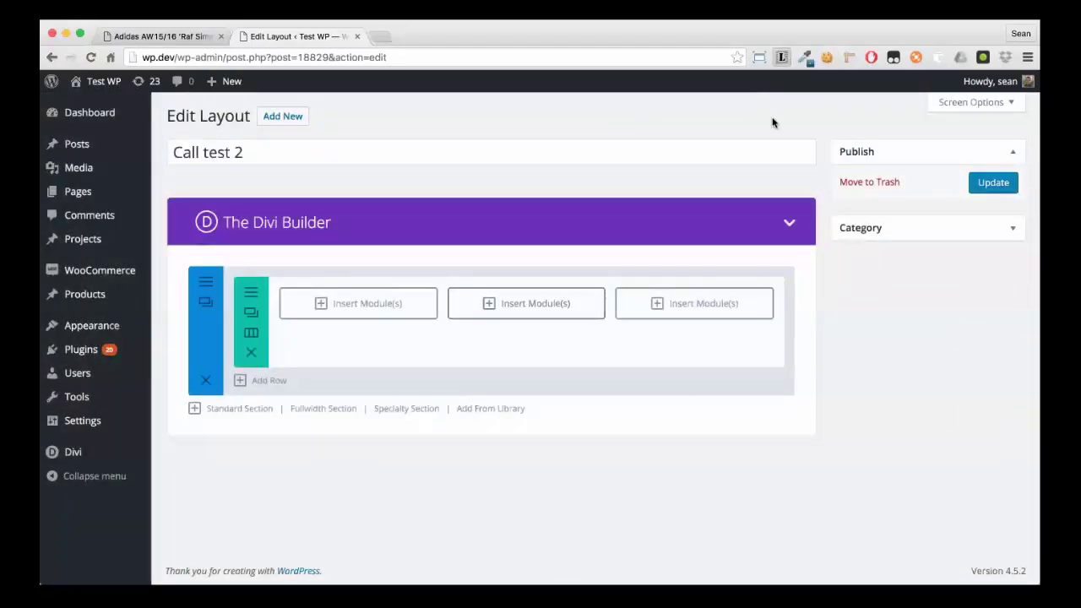
click(700, 134)
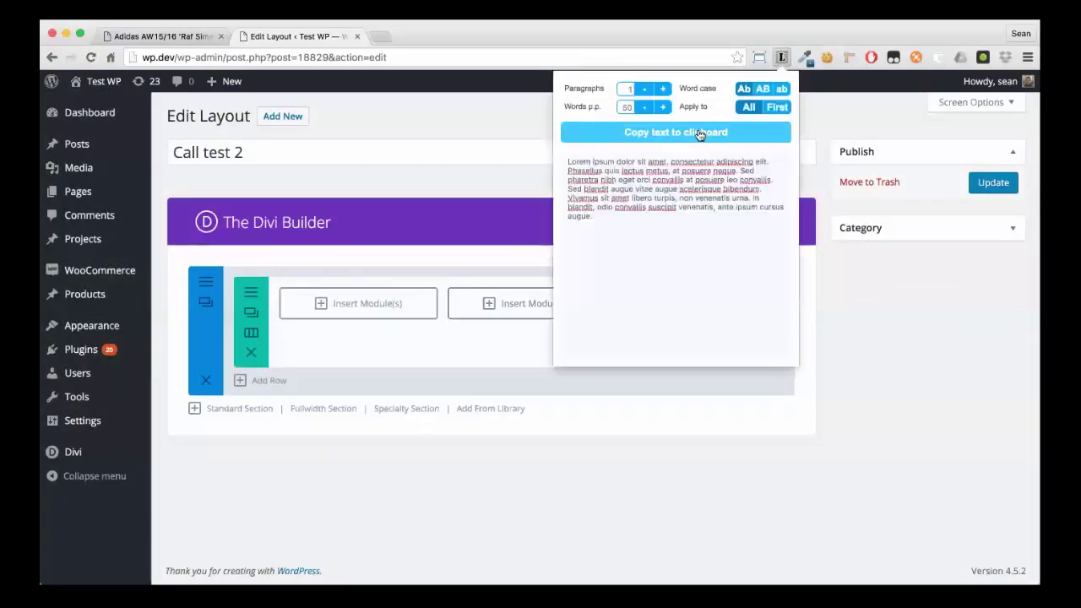
Add a Text module to the first column, paste the lorem ipsum paragraph as its content and save it.
click(336, 309)
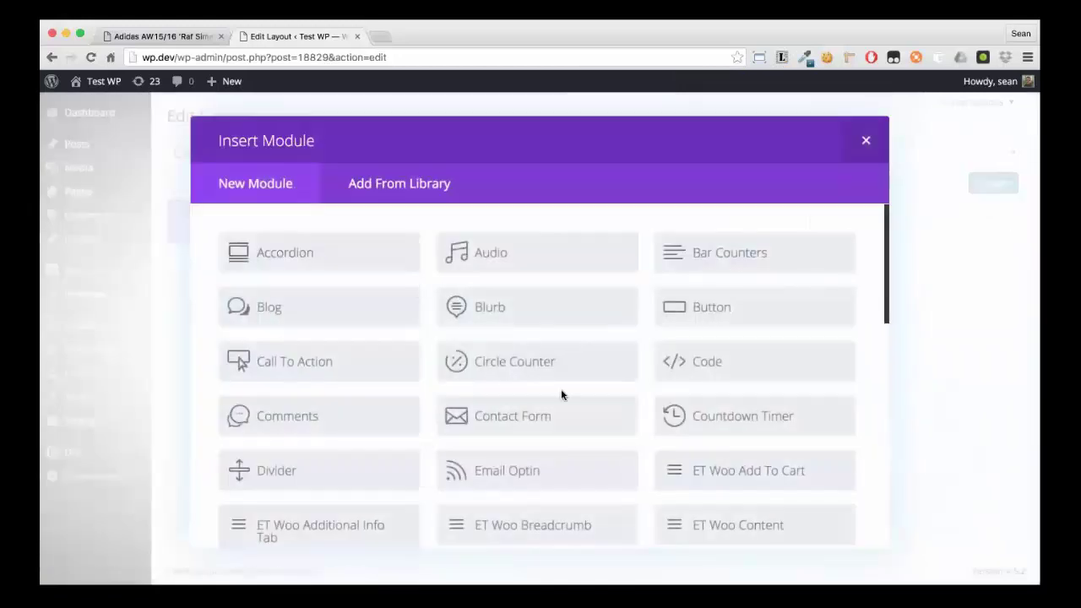
scroll(562, 393, down, 8)
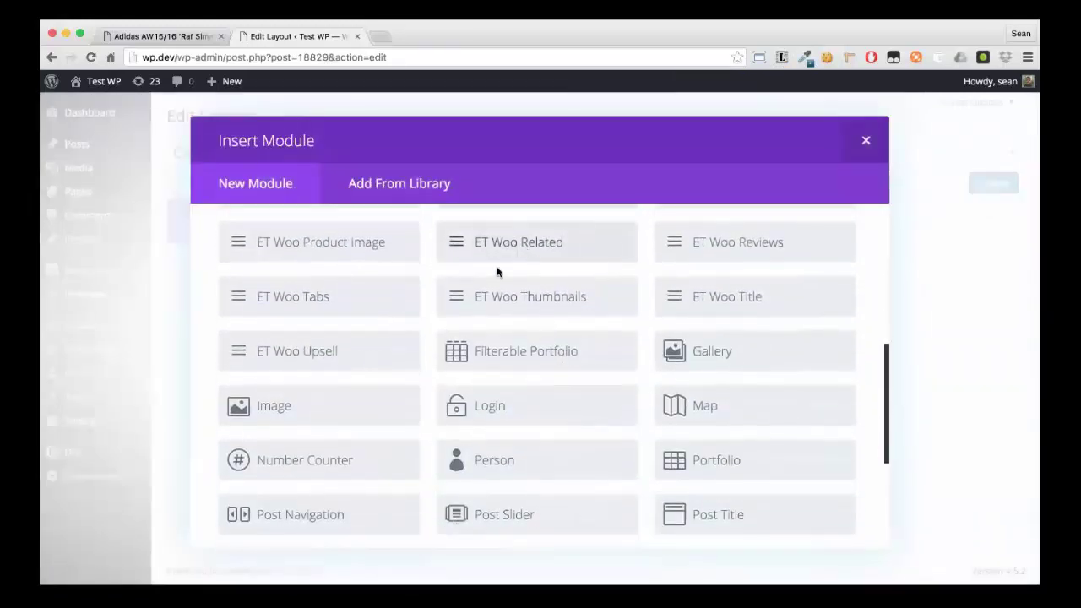
scroll(487, 365, down, 2)
scroll(575, 394, down, 2)
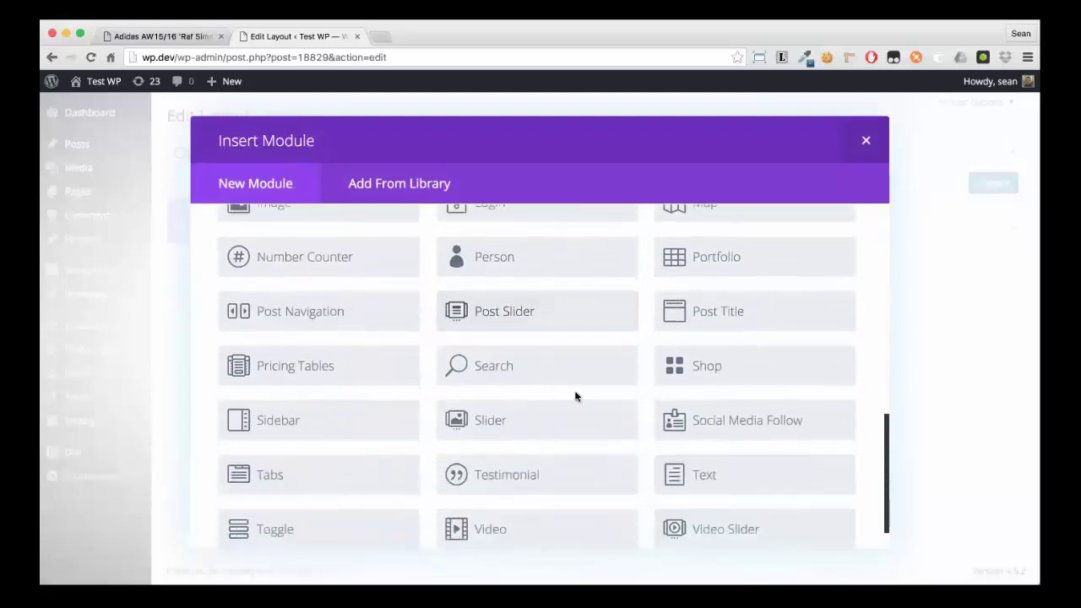
scroll(579, 458, down, 1)
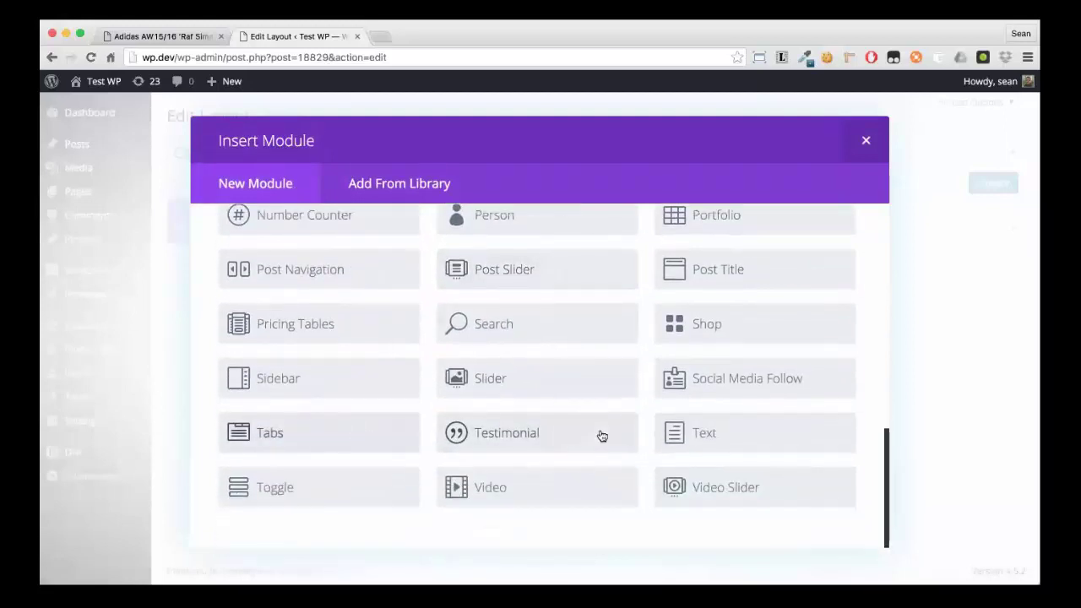
click(680, 434)
scroll(413, 422, down, 3)
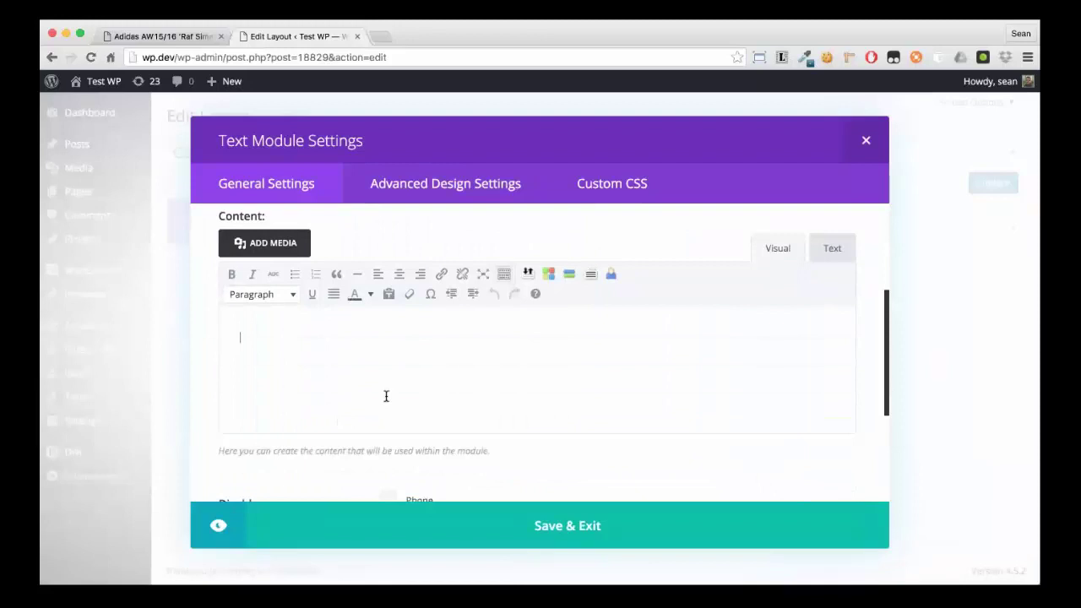
key(super+v)
click(493, 524)
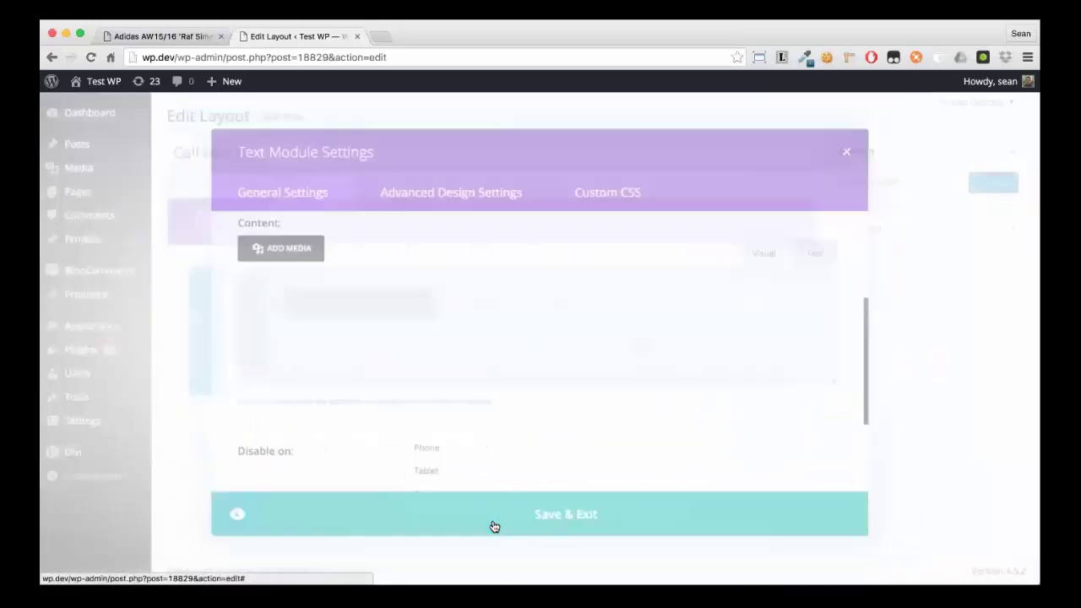
Duplicate the Text module twice and move the copies into the second and third columns.
click(319, 303)
click(319, 303)
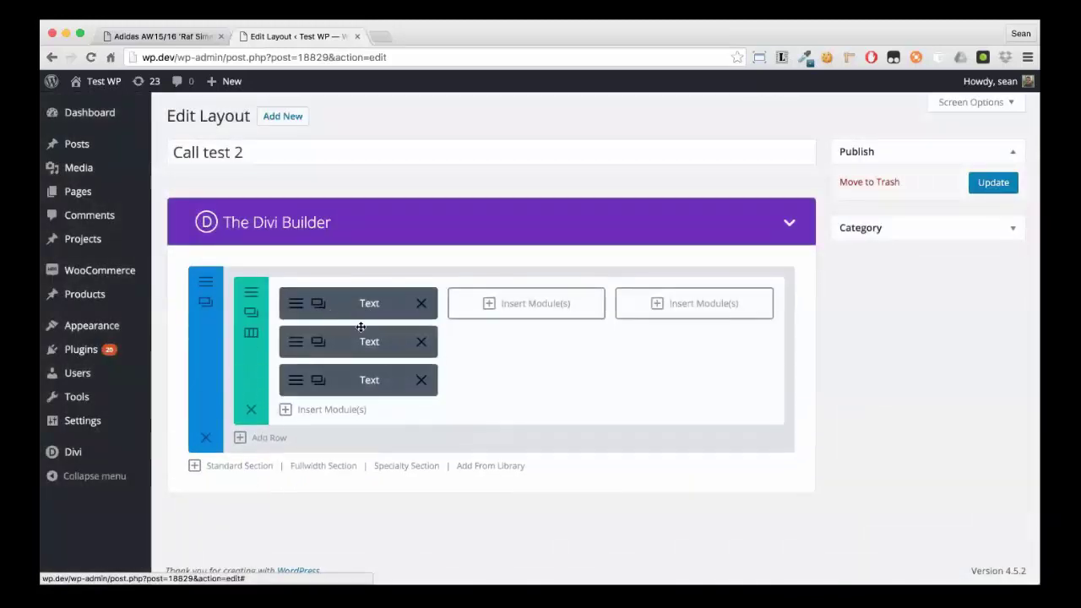
drag(369, 341, 701, 305)
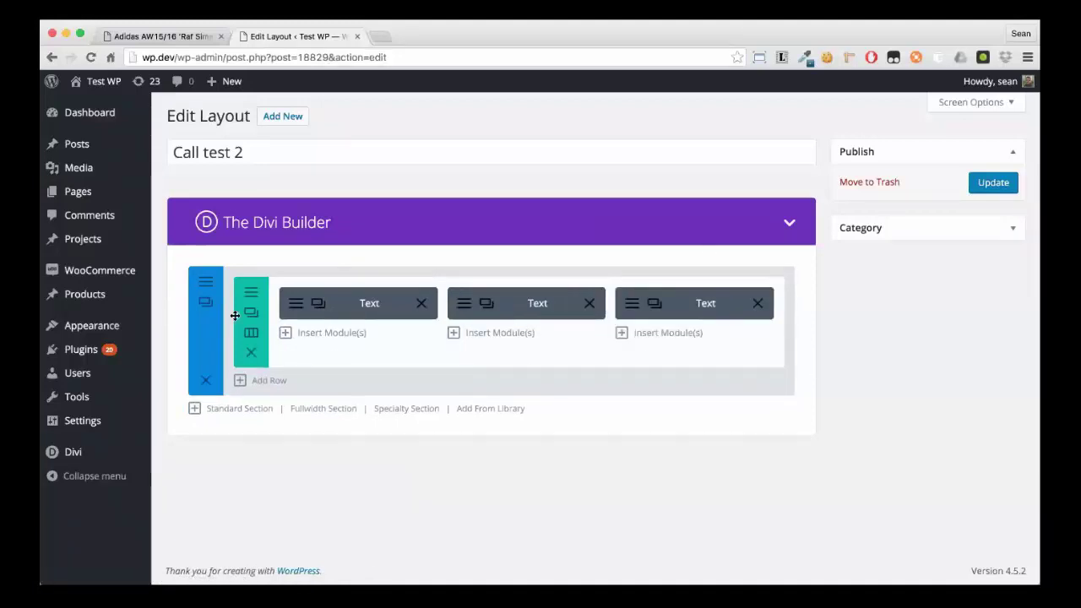
Set the section's background color to magenta #d800b6, save the section settings and update the layout.
click(337, 275)
scroll(476, 324, down, 1)
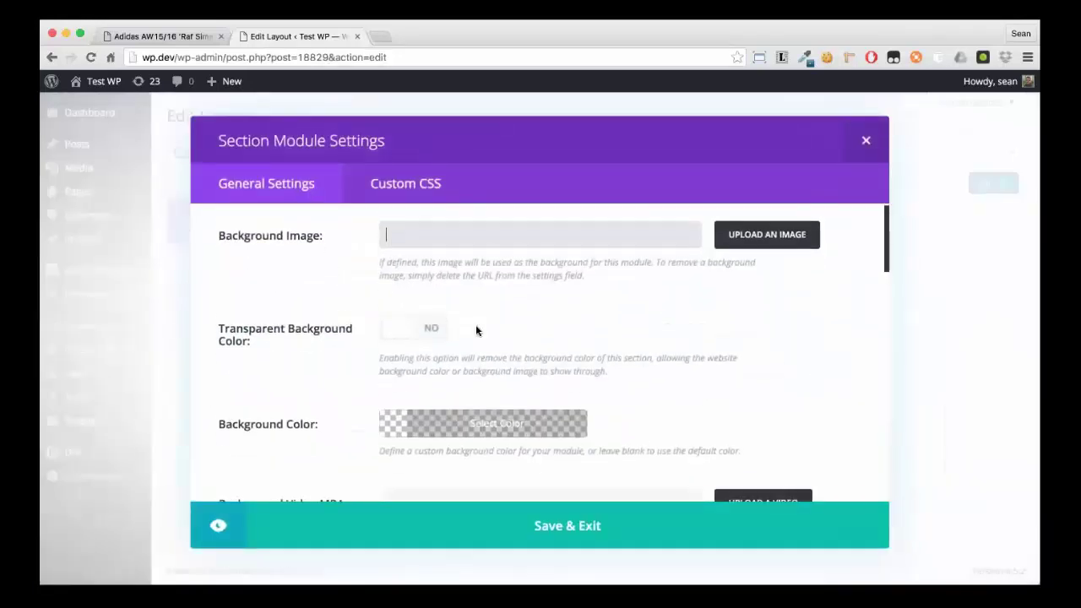
click(438, 409)
scroll(531, 341, down, 3)
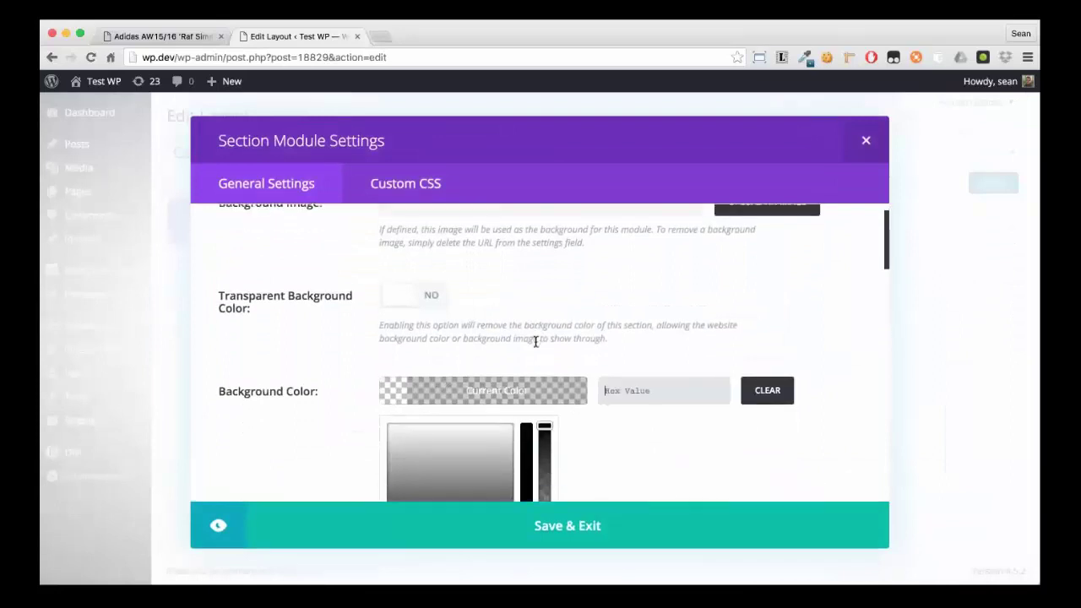
click(441, 470)
mouse_move(467, 400)
mouse_down()
mouse_move(497, 369)
mouse_move(495, 352)
mouse_up()
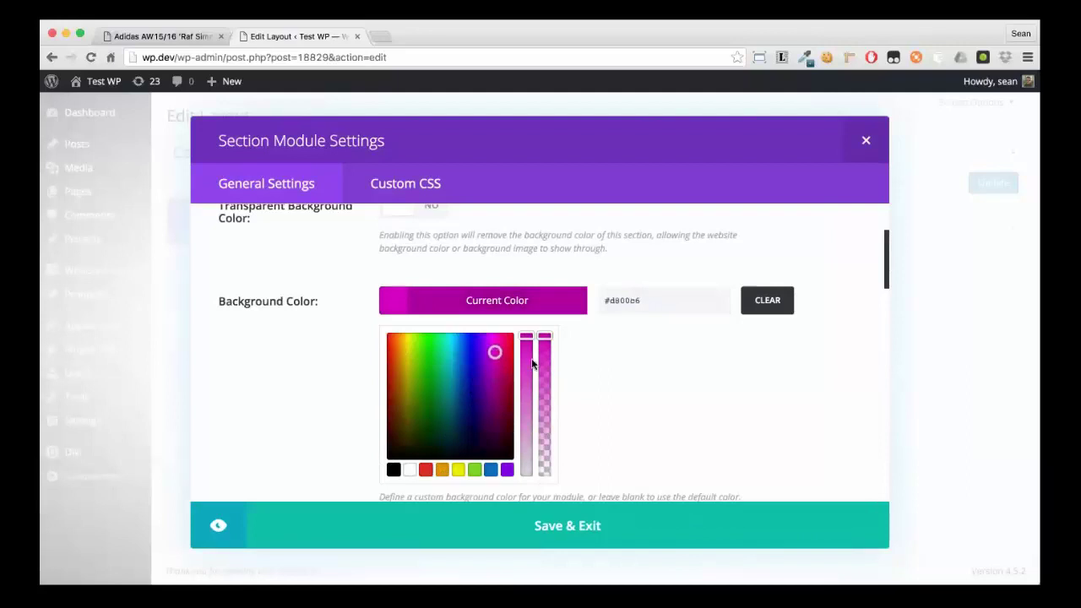
scroll(743, 447, down, 3)
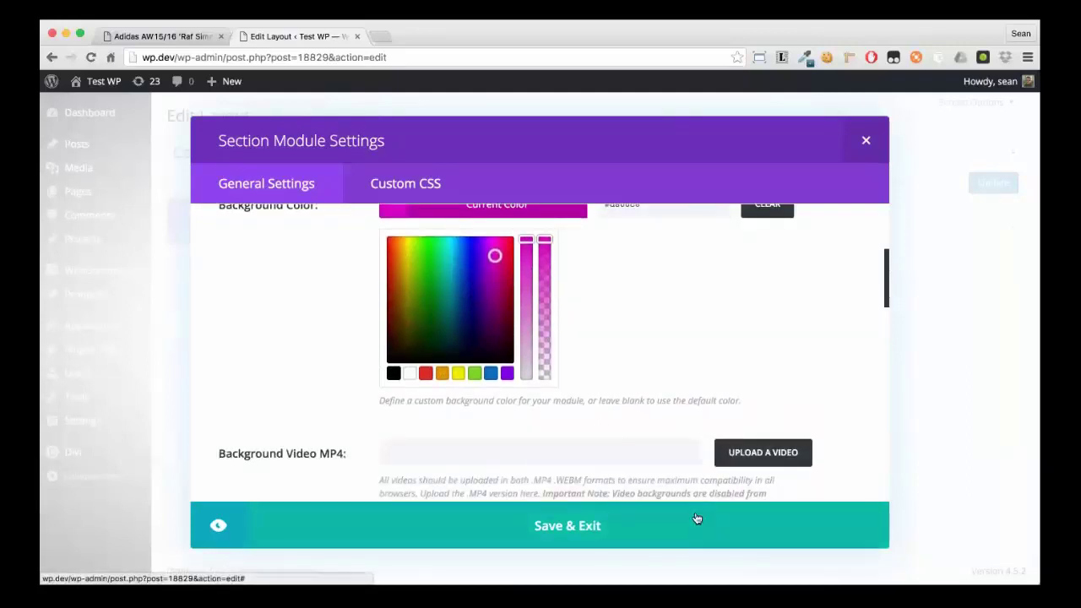
click(696, 515)
click(979, 184)
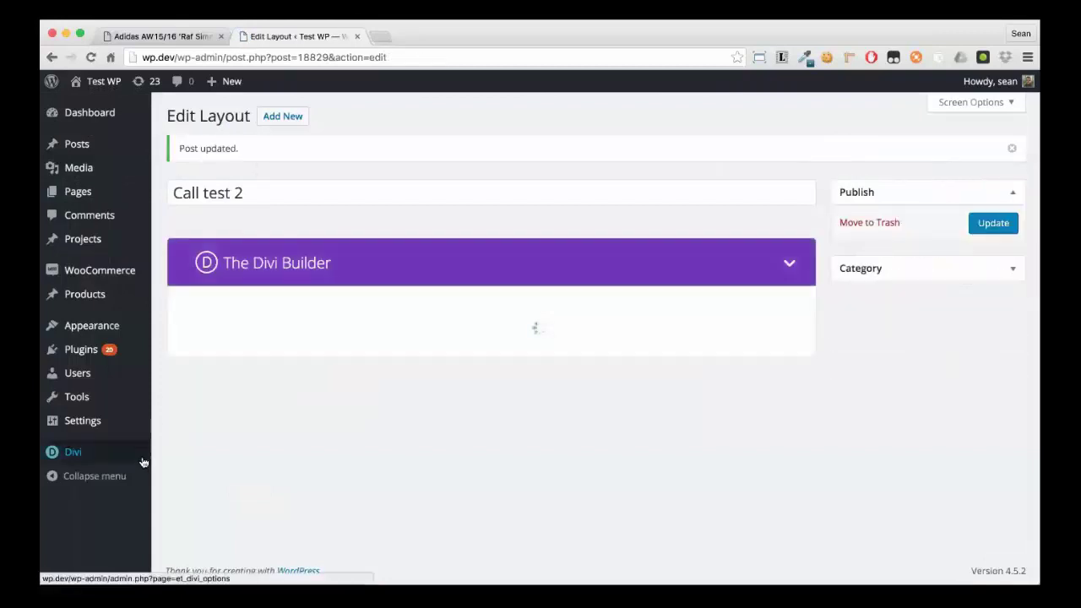
In the Divi Layout Injector settings, set both the Pre-Header Layout and the Pre-Content Layout to Call test 2.
mouse_move(82, 381)
mouse_move(99, 422)
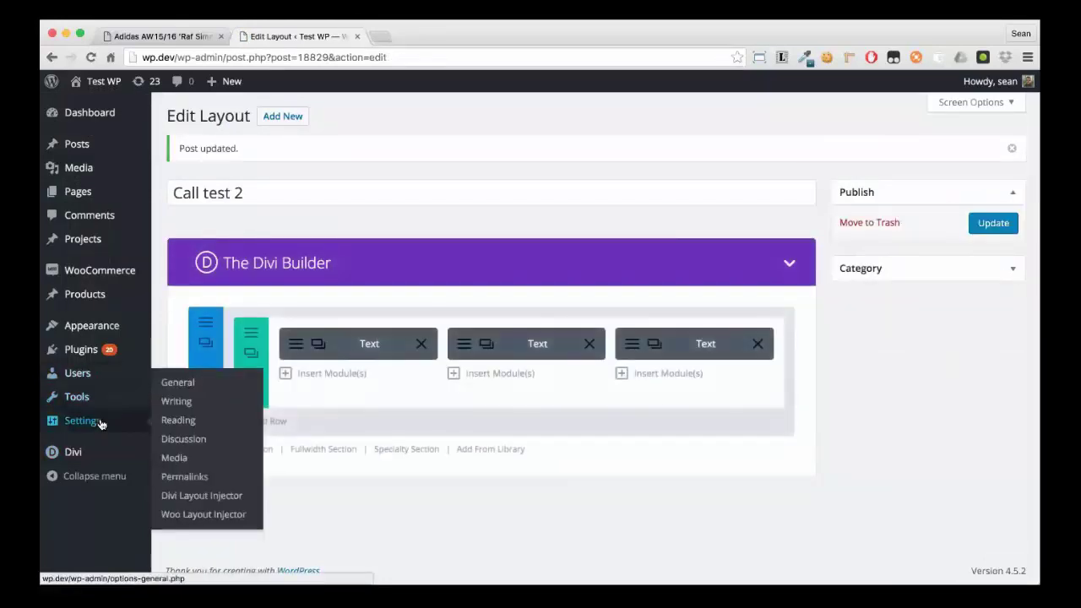
click(210, 501)
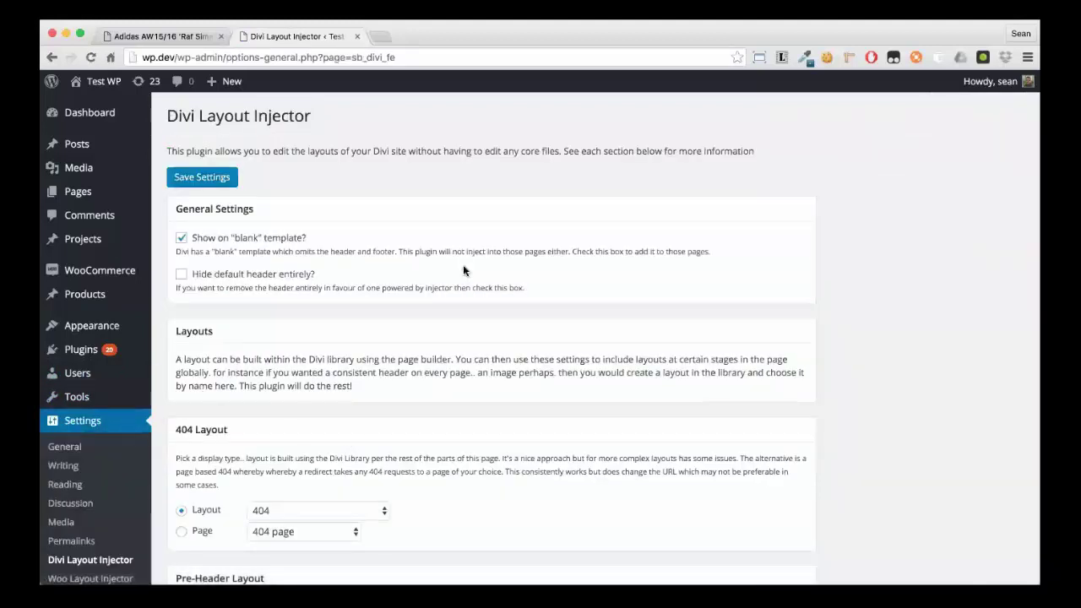
scroll(463, 270, down, 3)
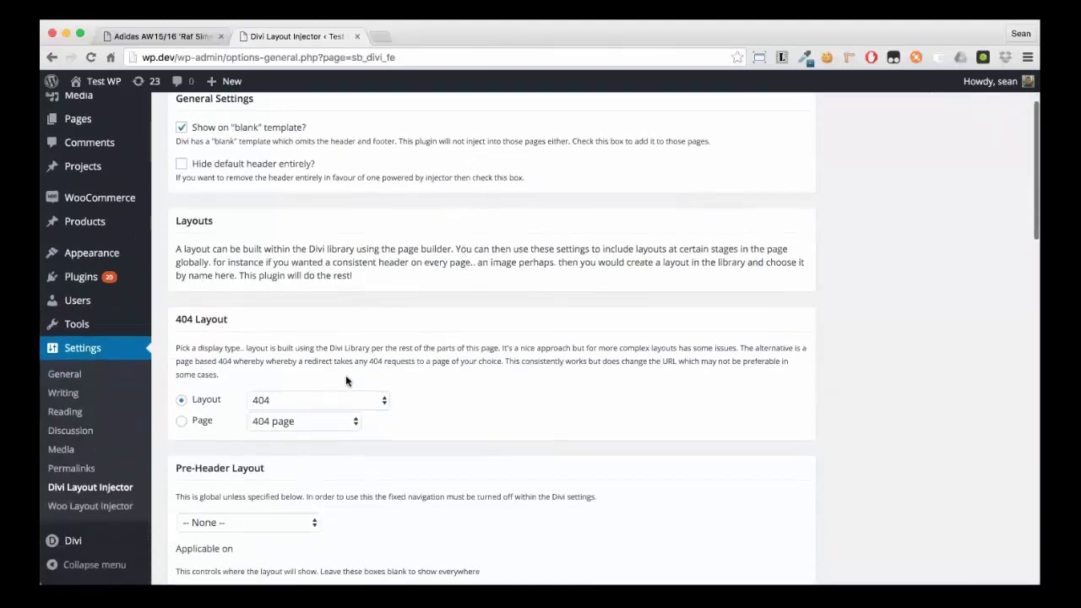
scroll(516, 343, down, 8)
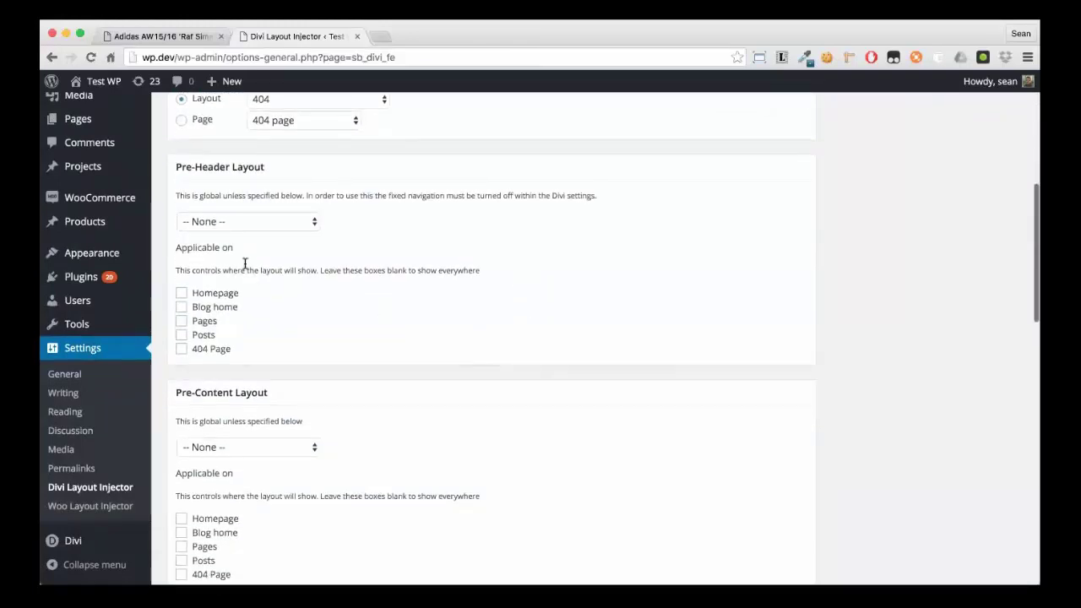
click(211, 222)
click(216, 233)
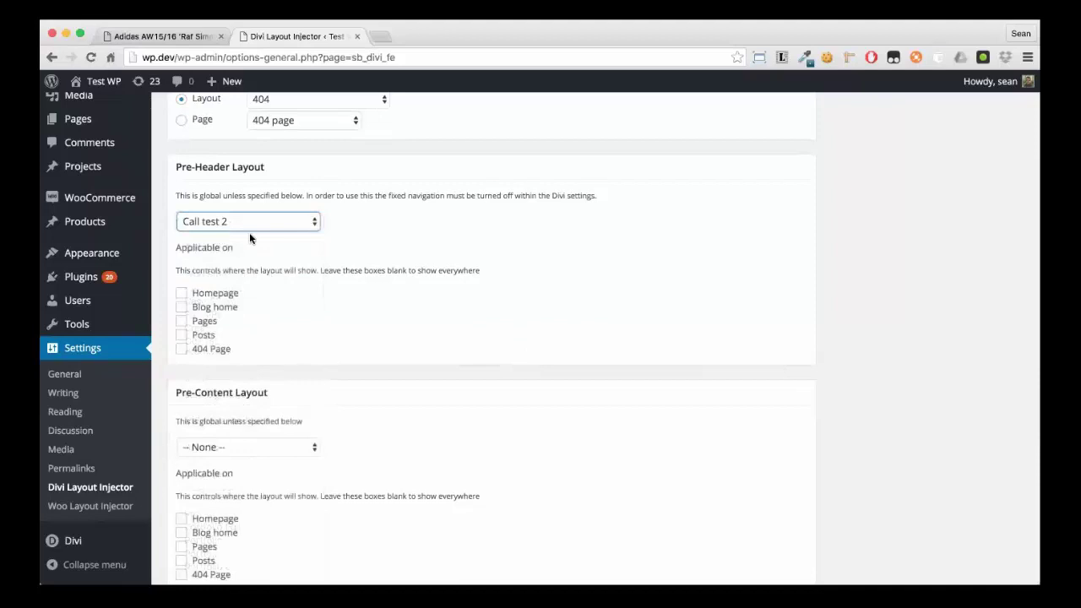
click(244, 446)
click(207, 459)
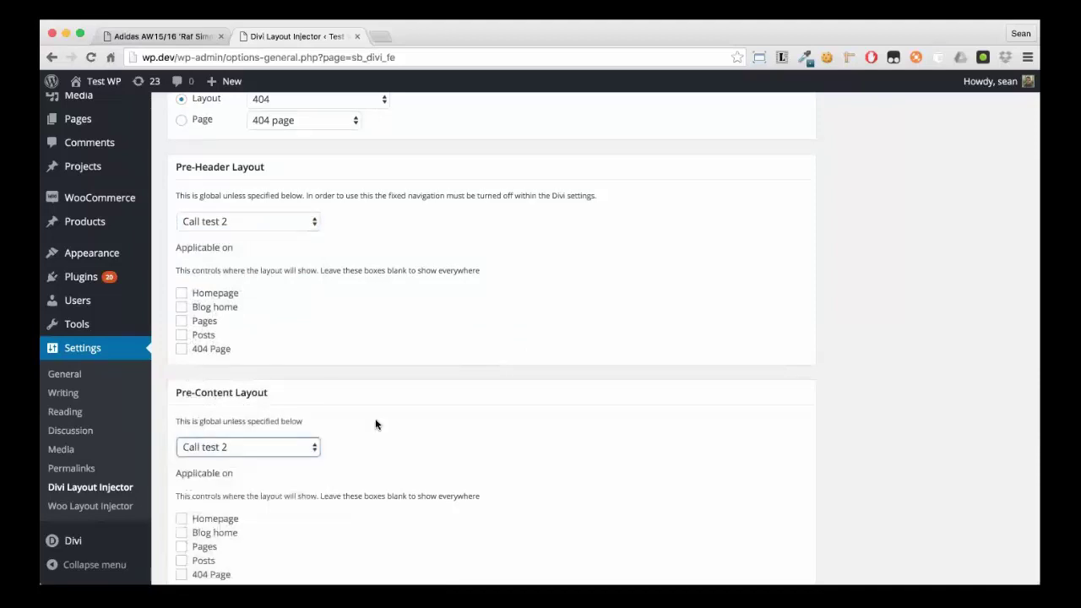
Set the Post-Content Layout to Call test 2 and leave its applicable page types blank.
scroll(376, 423, down, 5)
click(278, 425)
click(254, 426)
click(253, 429)
click(215, 436)
scroll(404, 422, down, 3)
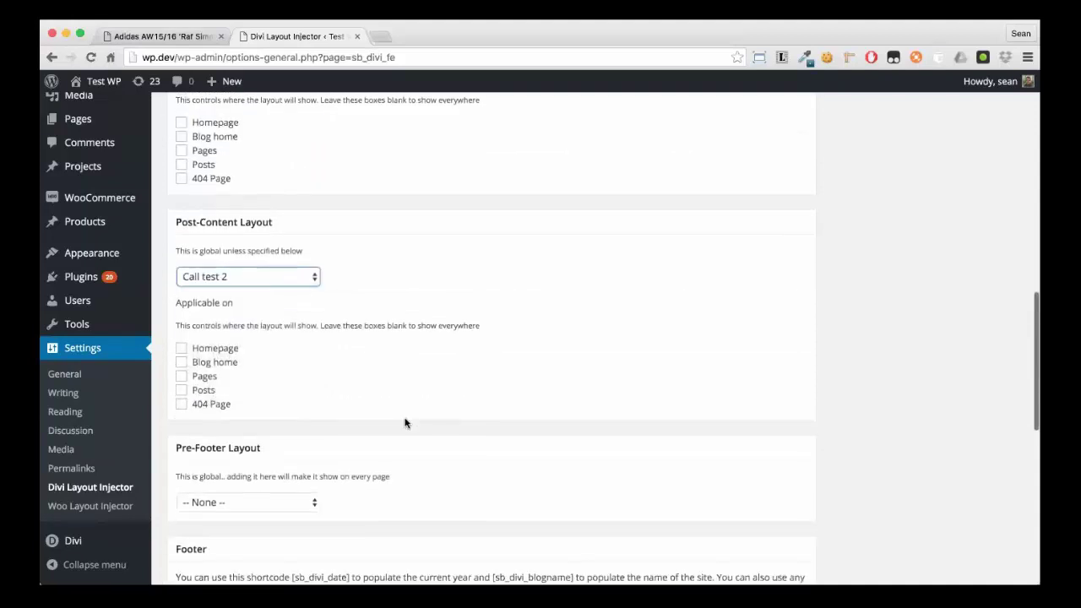
Set the Pre-Footer Layout to Call test 2 and save the Divi Layout Injector settings.
scroll(405, 422, down, 1)
click(237, 456)
click(225, 469)
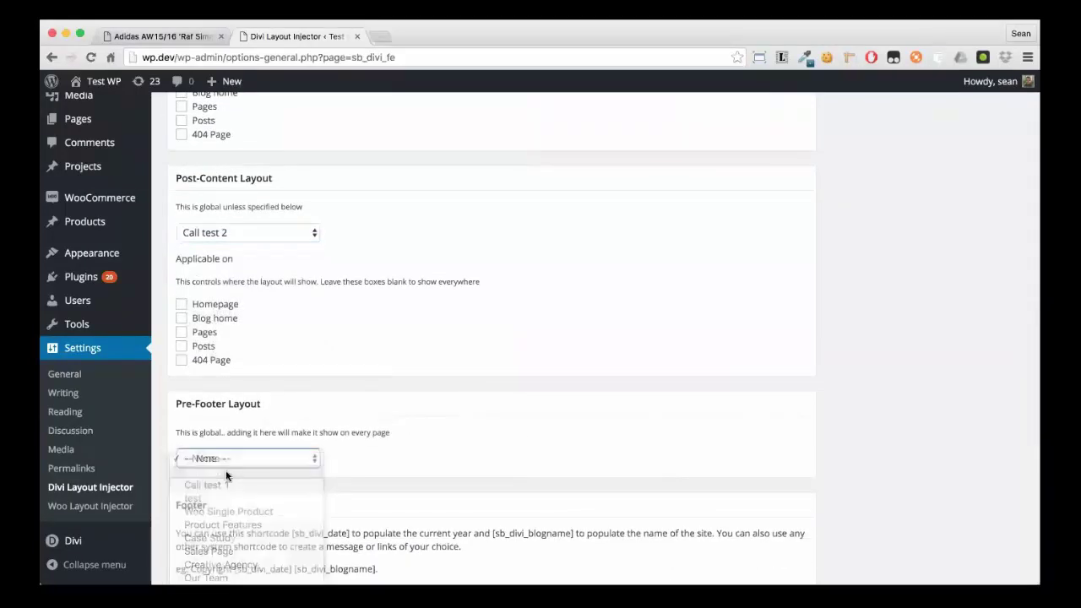
scroll(410, 452, down, 11)
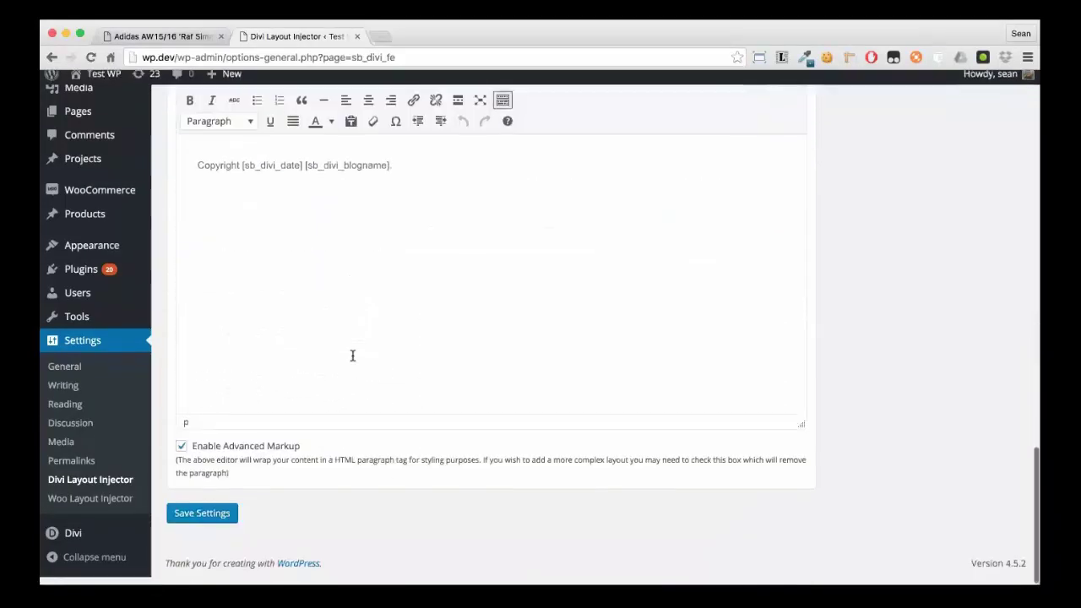
scroll(287, 268, up, 9)
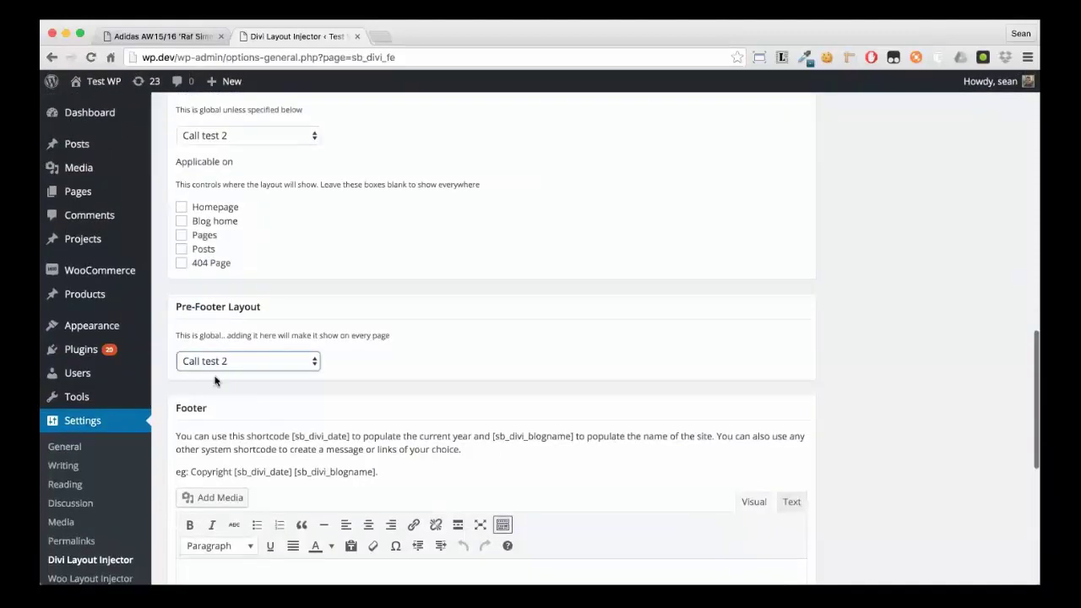
scroll(397, 349, down, 10)
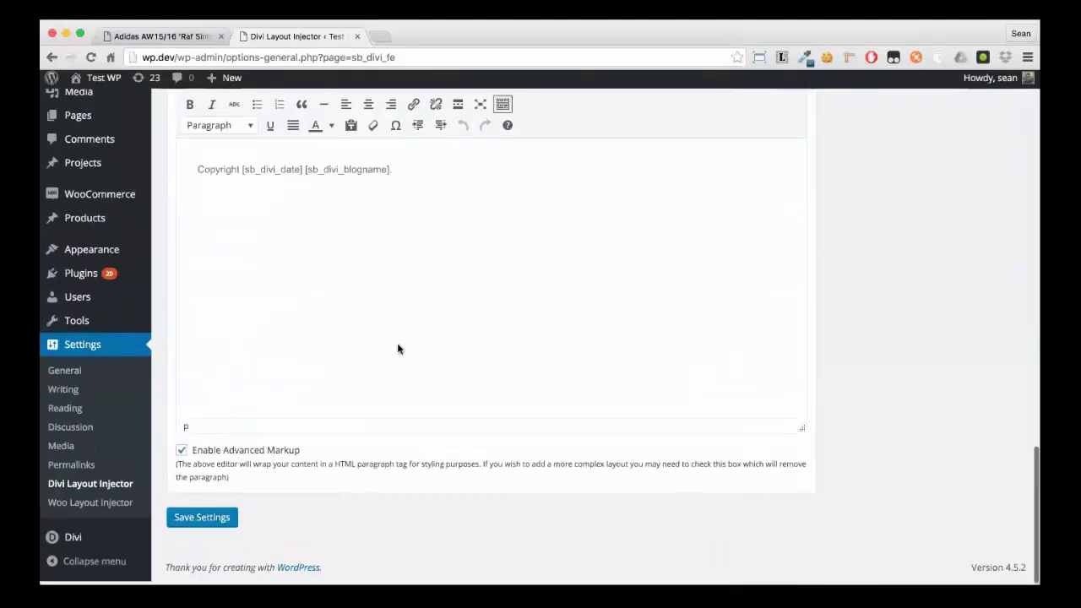
click(206, 525)
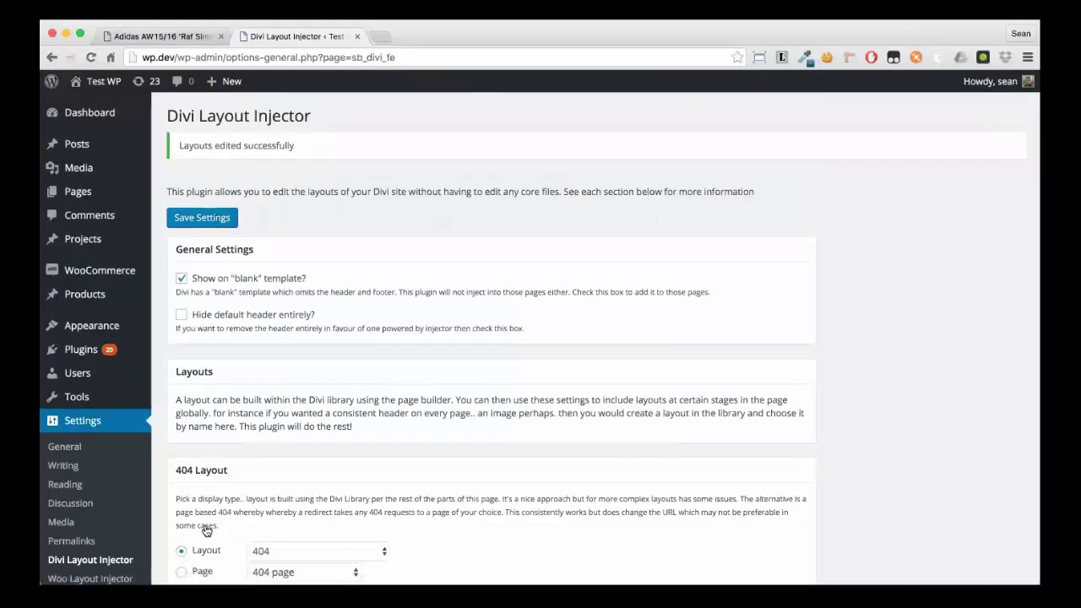
Reload the product page, open the site's Home page and examine the layouts injected around the header, content and footer.
click(183, 38)
scroll(328, 269, up, 2)
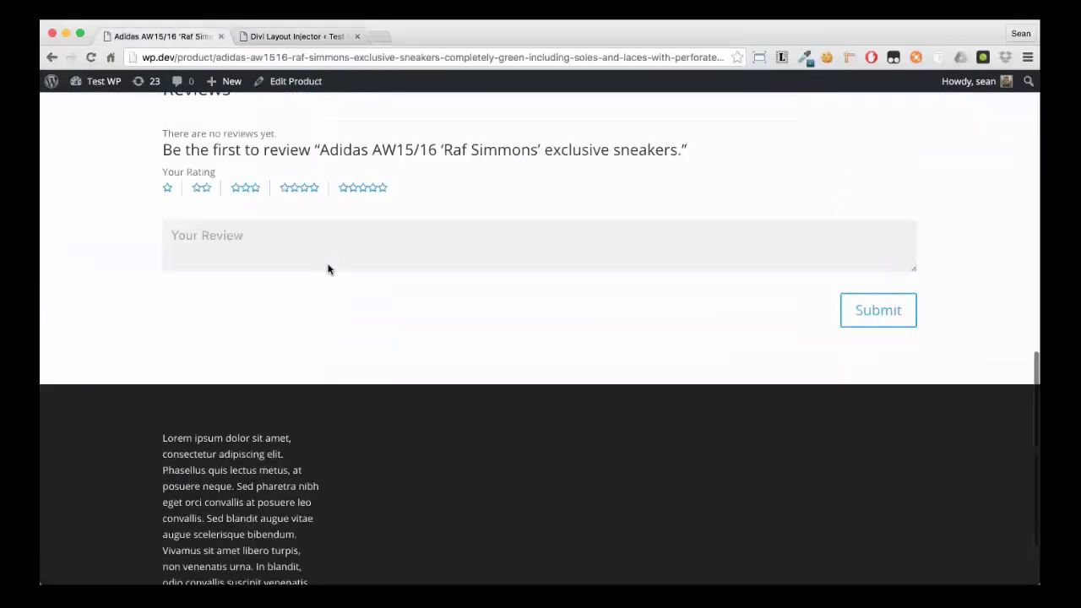
key(super+r)
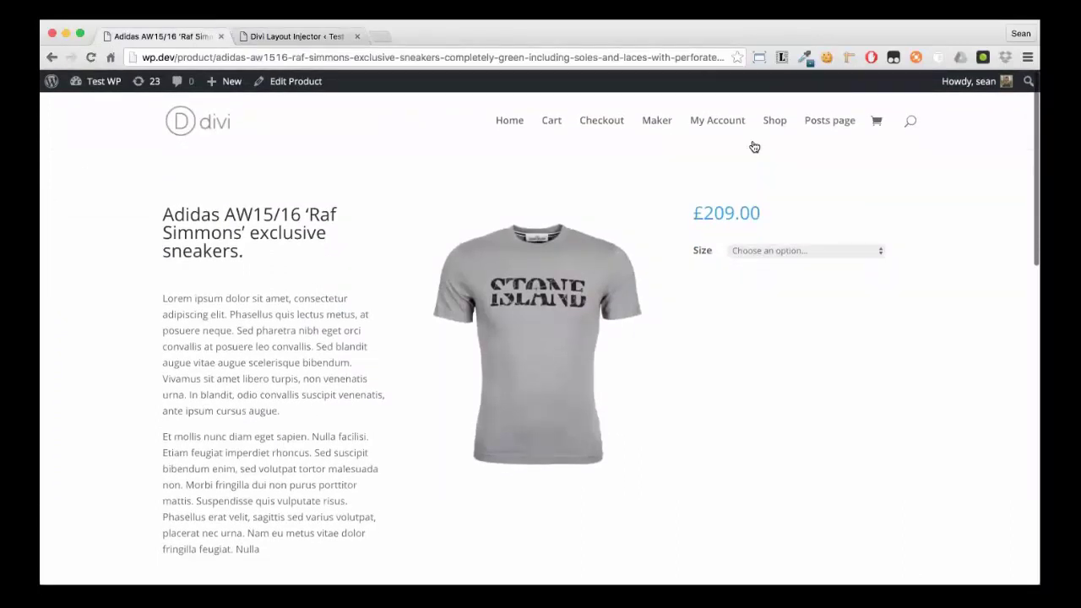
click(512, 122)
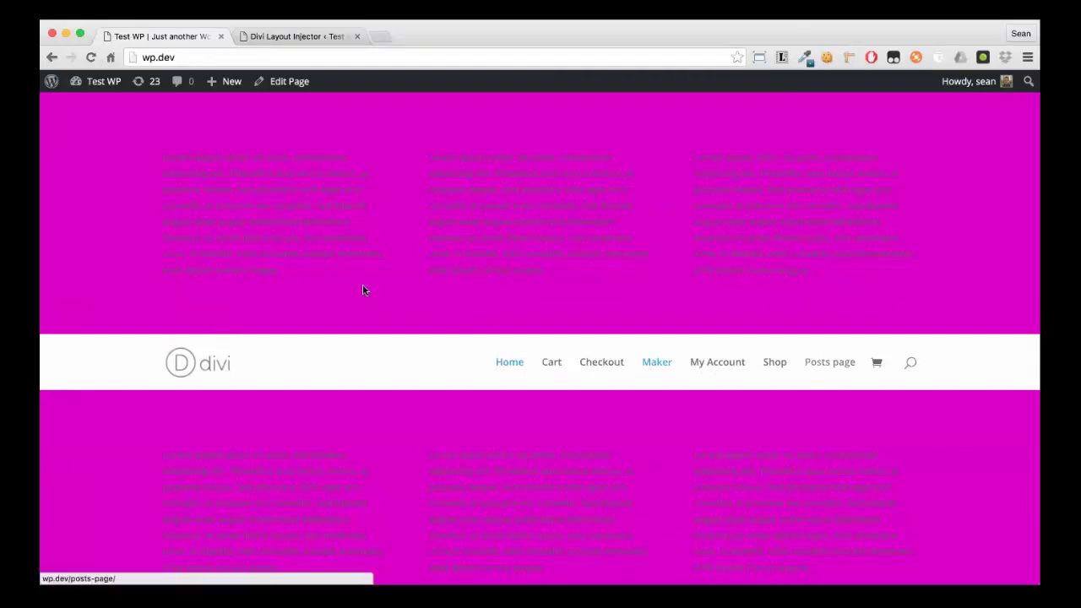
scroll(271, 368, down, 3)
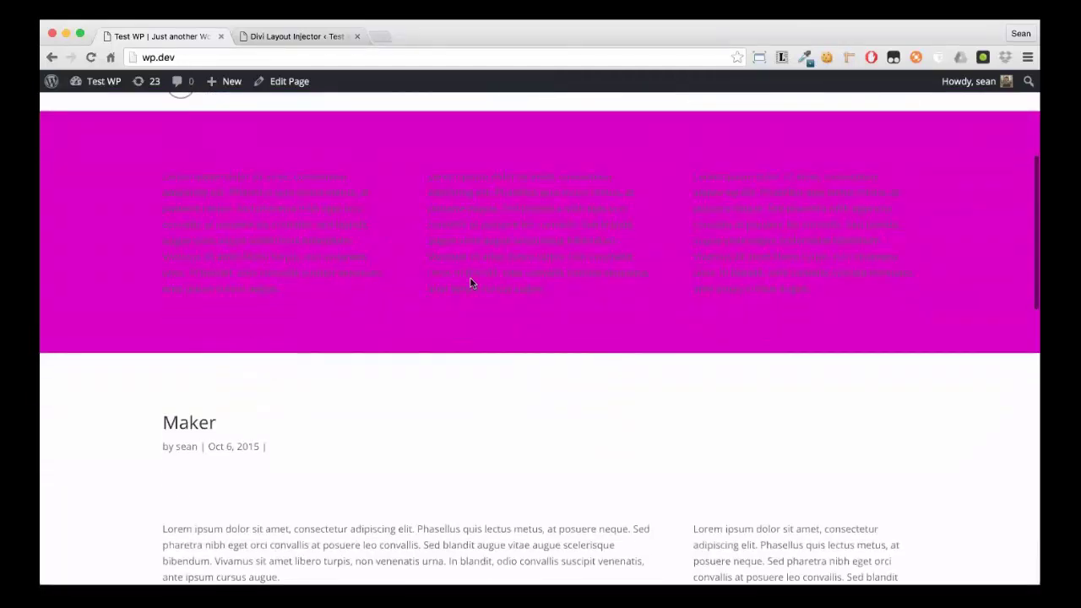
scroll(323, 218, up, 1)
scroll(393, 295, down, 7)
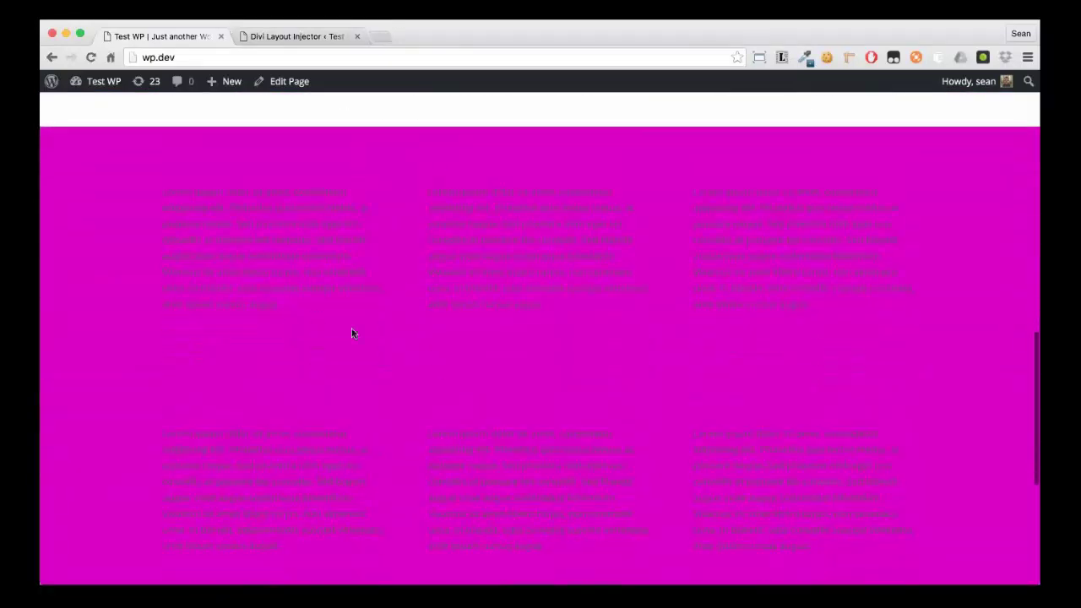
scroll(422, 448, down, 4)
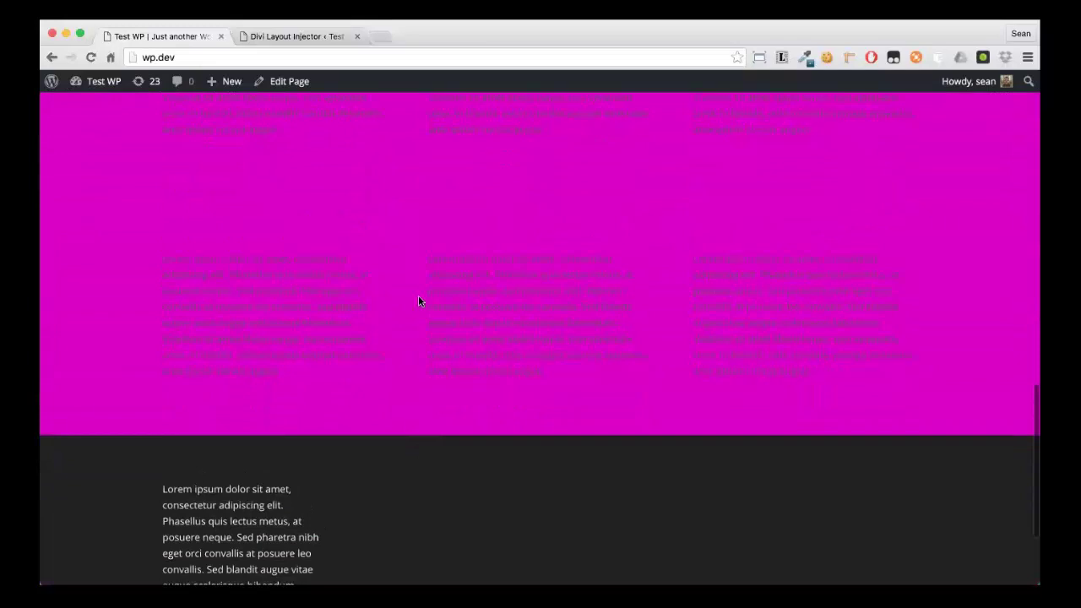
Return to the Divi Layout Injector settings, choose a different layout for the Pre-Footer Layout and save the settings.
click(253, 38)
scroll(327, 411, down, 10)
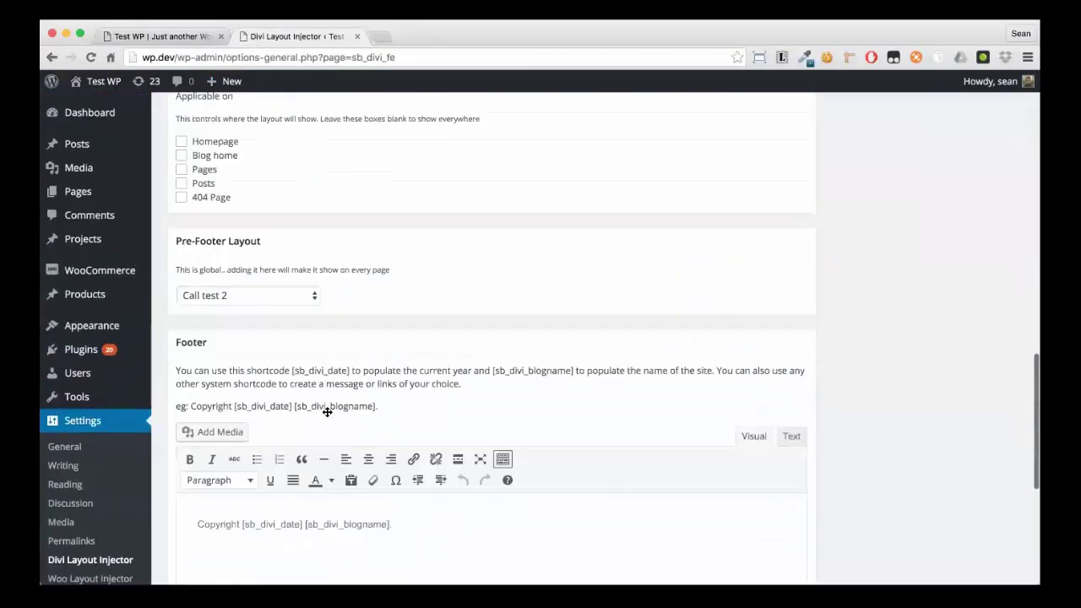
scroll(327, 411, up, 2)
click(262, 361)
scroll(272, 409, down, 5)
click(253, 578)
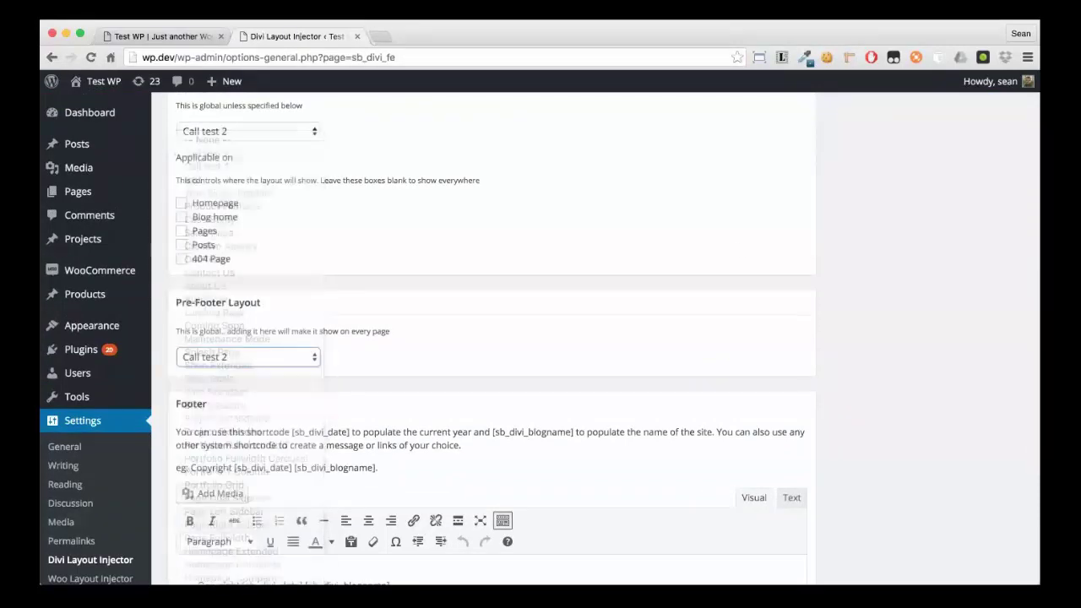
scroll(947, 284, up, 10)
scroll(913, 203, down, 2)
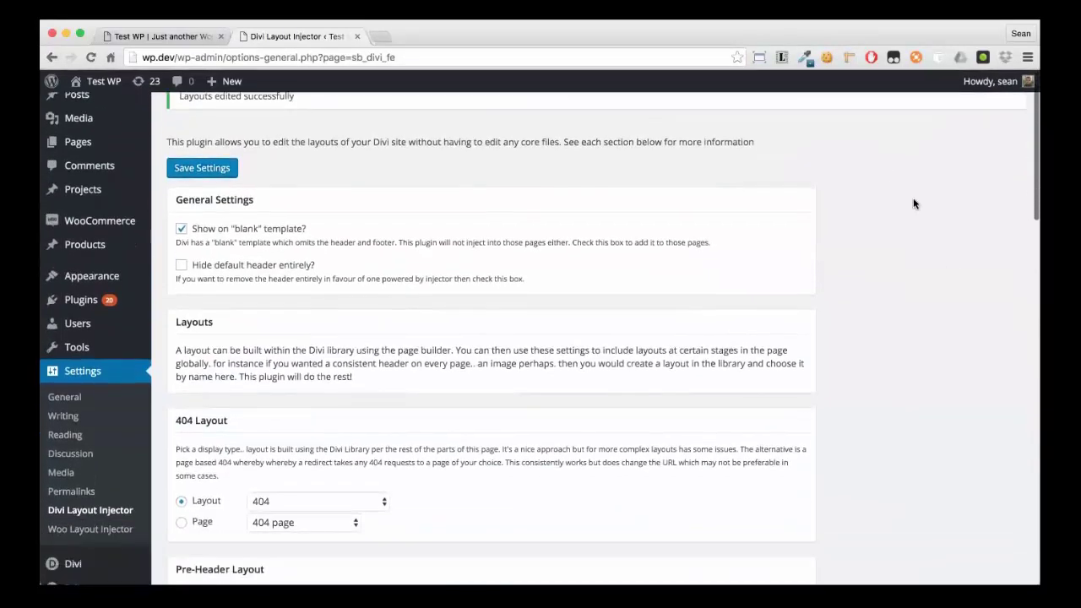
click(203, 167)
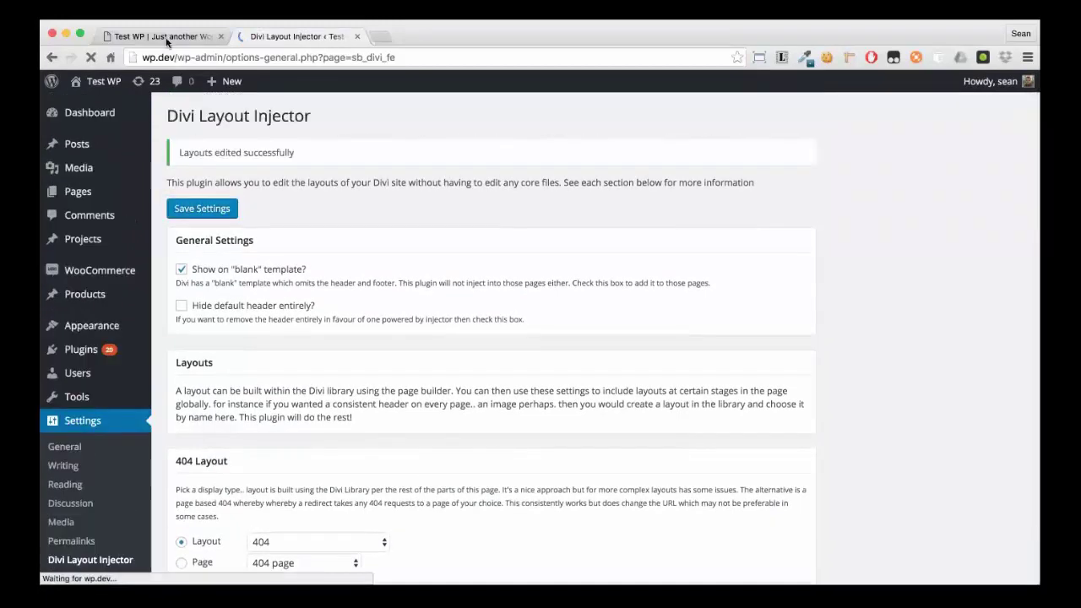
Reload the home page and examine the post-content section, the pre-footer section and the copyright line in the footer.
key(super+1)
key(super+r)
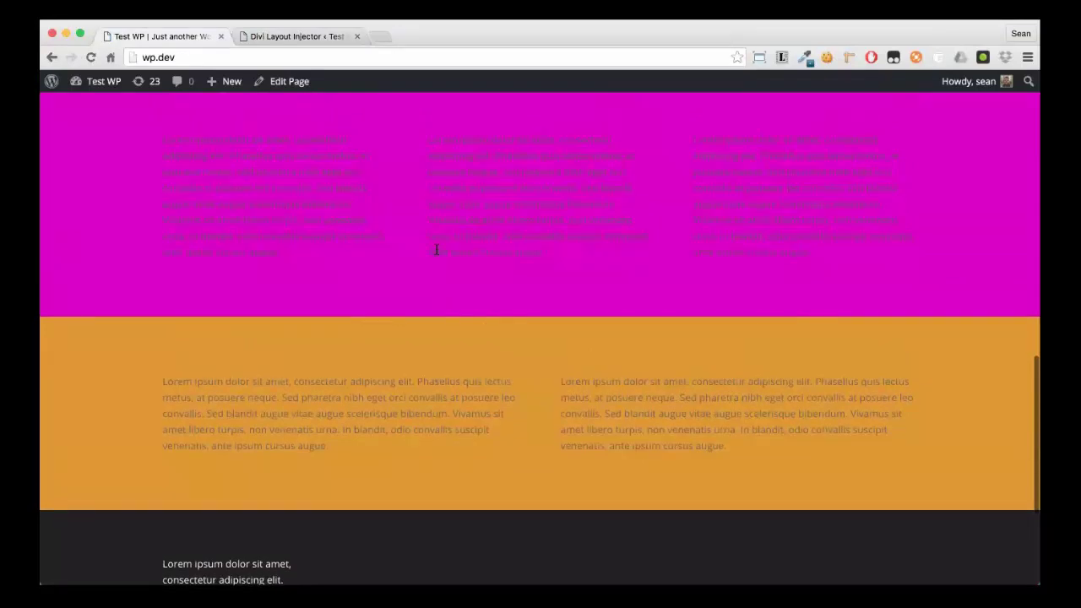
scroll(439, 252, down, 1)
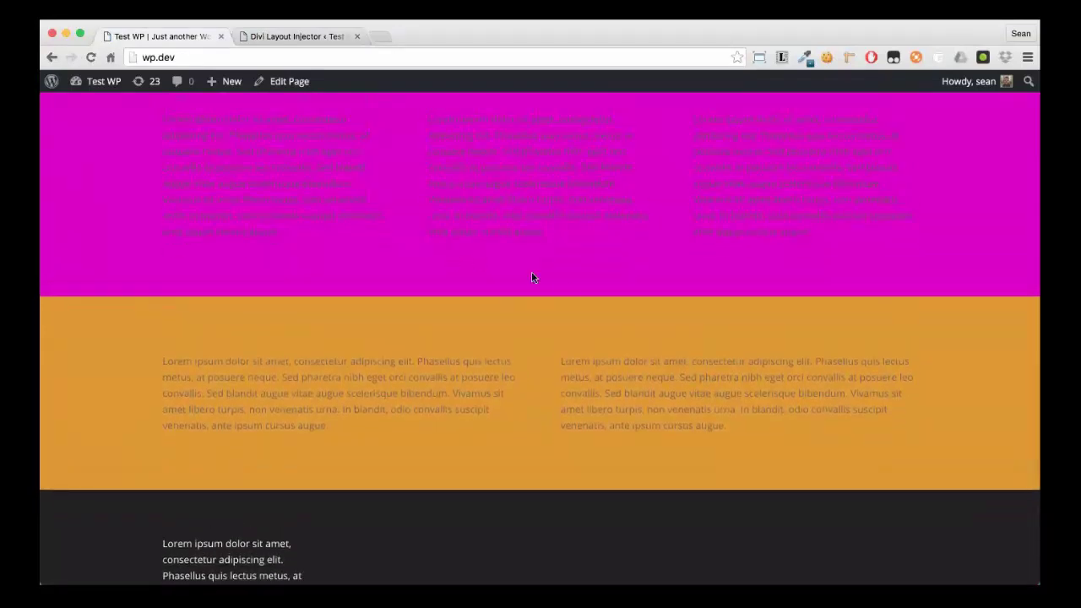
scroll(563, 283, up, 5)
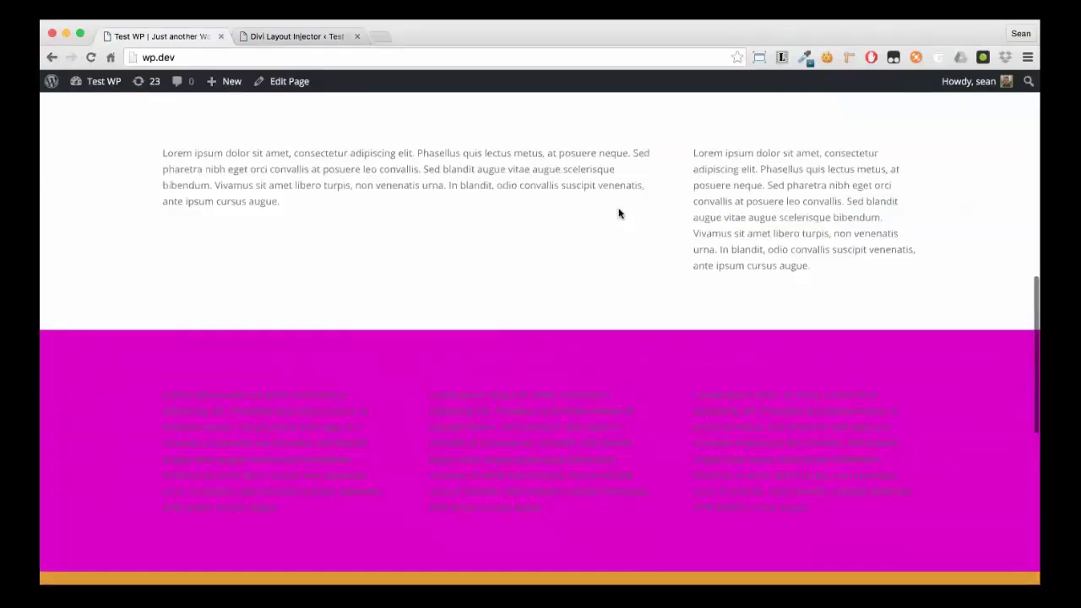
scroll(357, 301, down, 3)
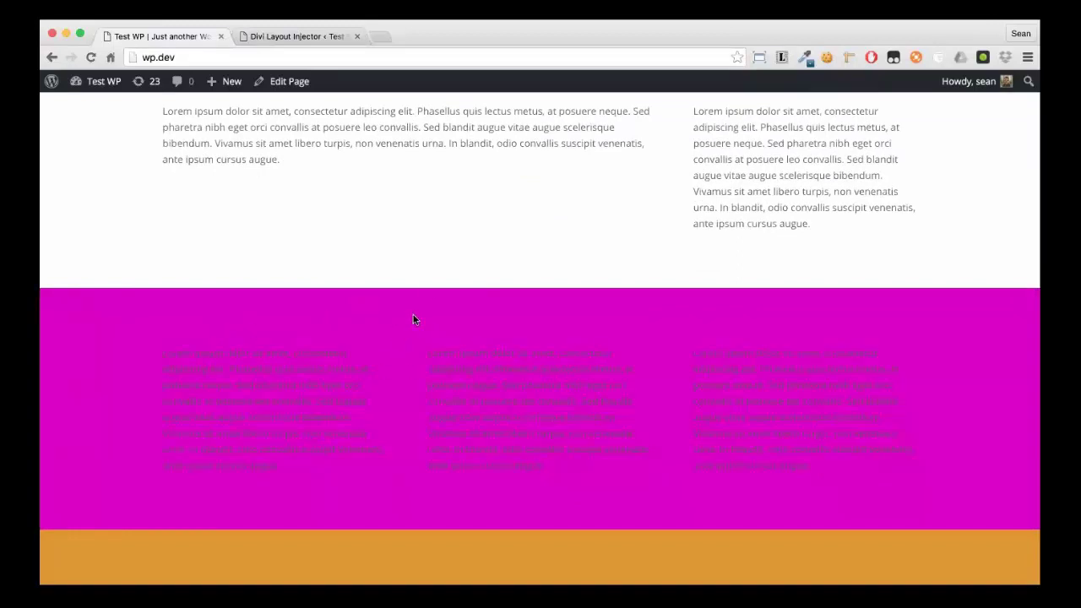
scroll(524, 410, down, 5)
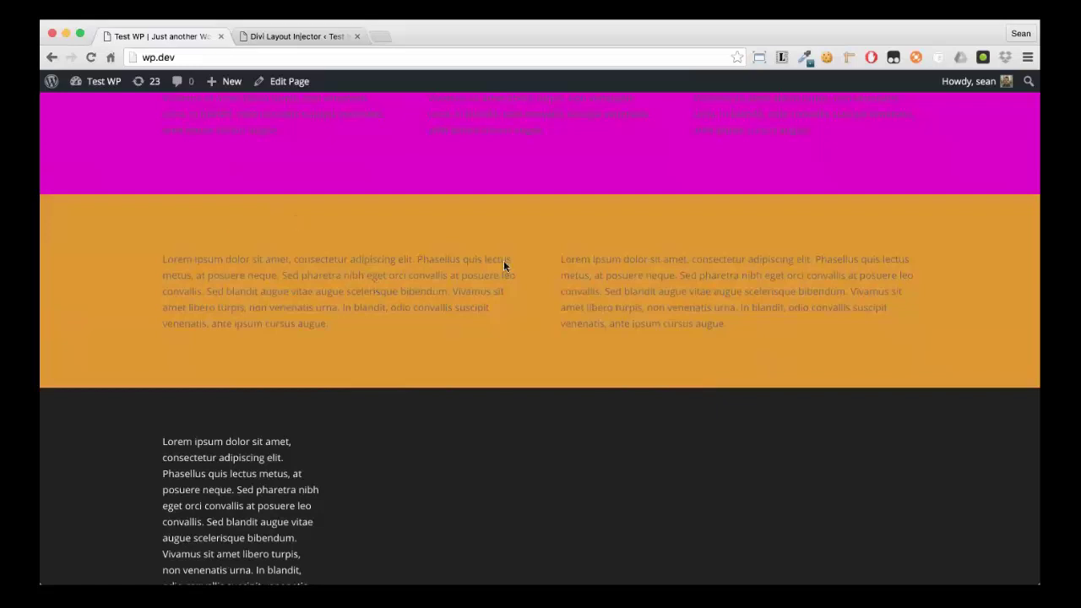
scroll(503, 266, down, 2)
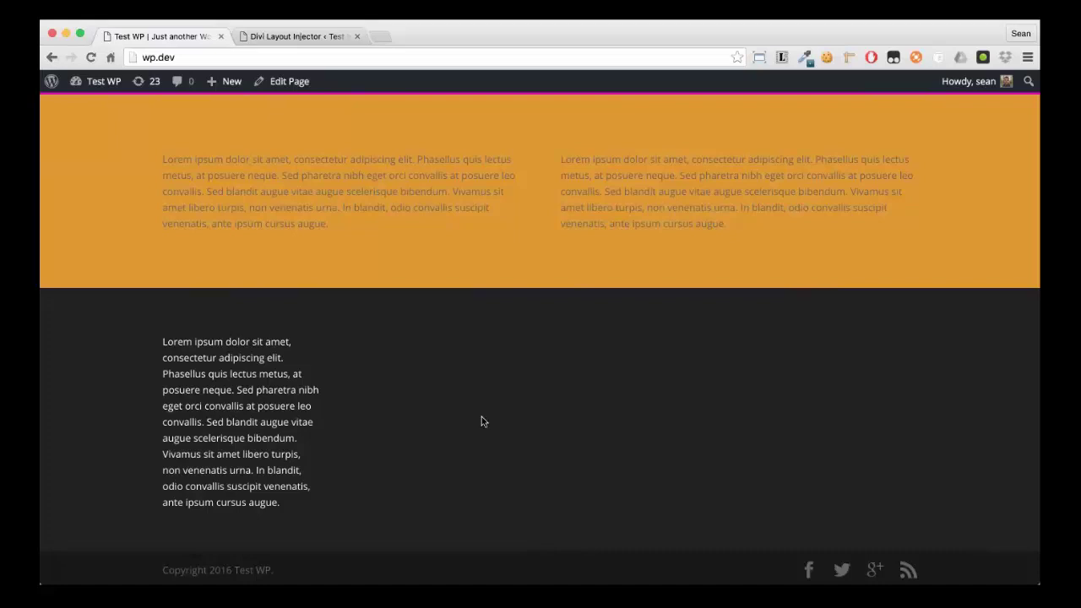
drag(271, 570, 162, 569)
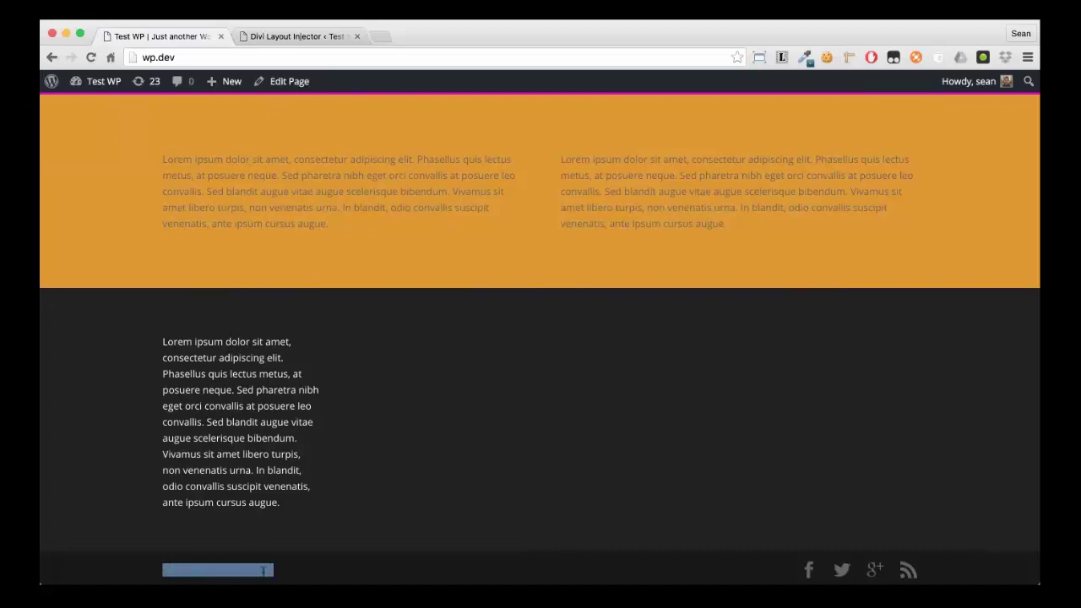
click(299, 562)
Review the whole home page from the pre-header layout through the pre-content, post-content and pre-footer layouts to the footer.
scroll(478, 465, up, 10)
scroll(478, 465, up, 1)
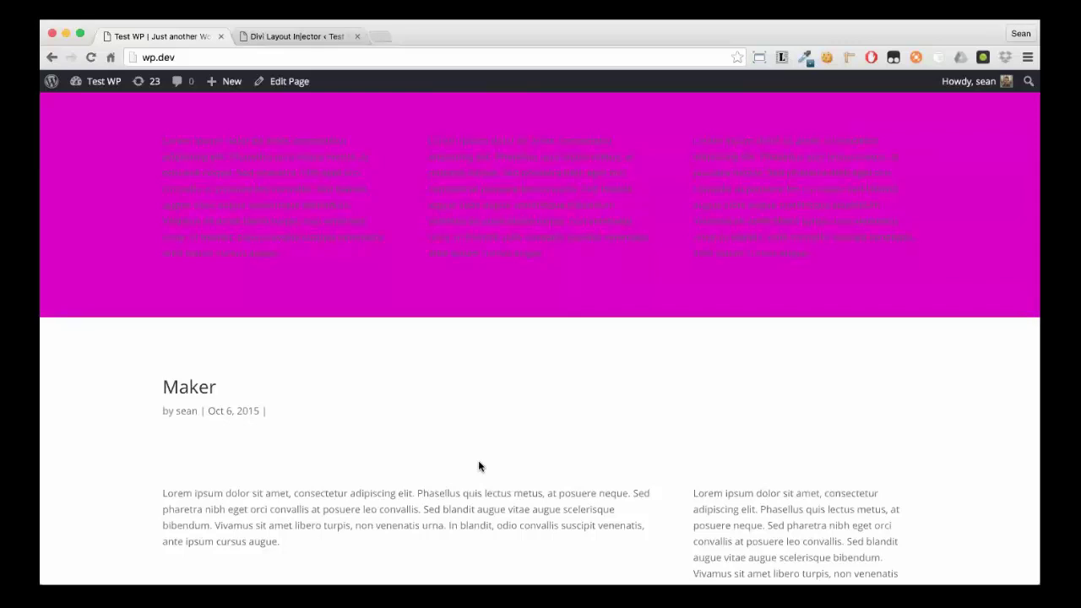
scroll(478, 465, up, 6)
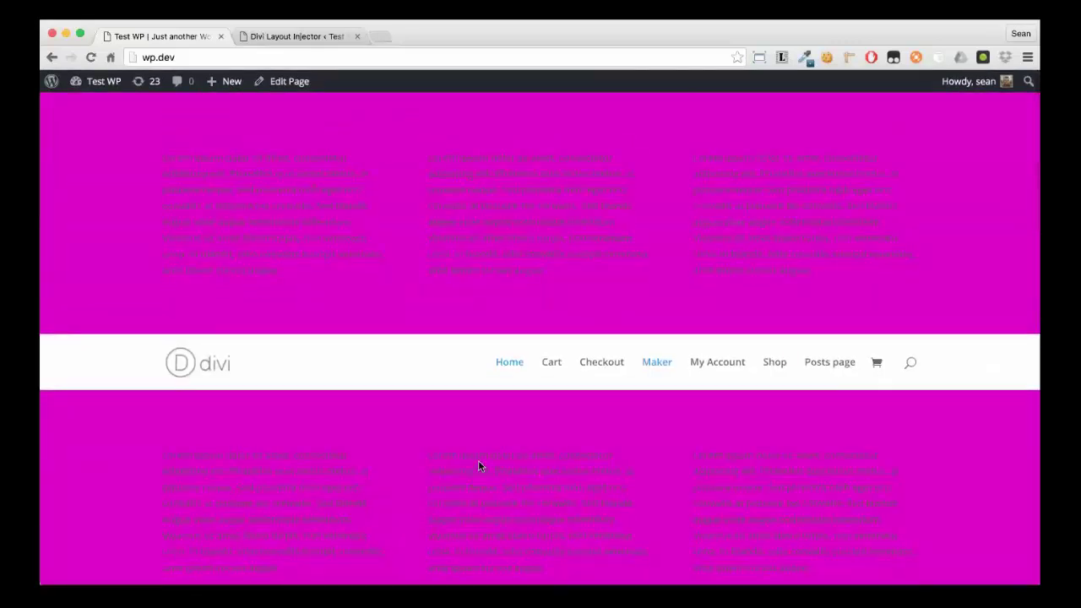
scroll(478, 465, down, 4)
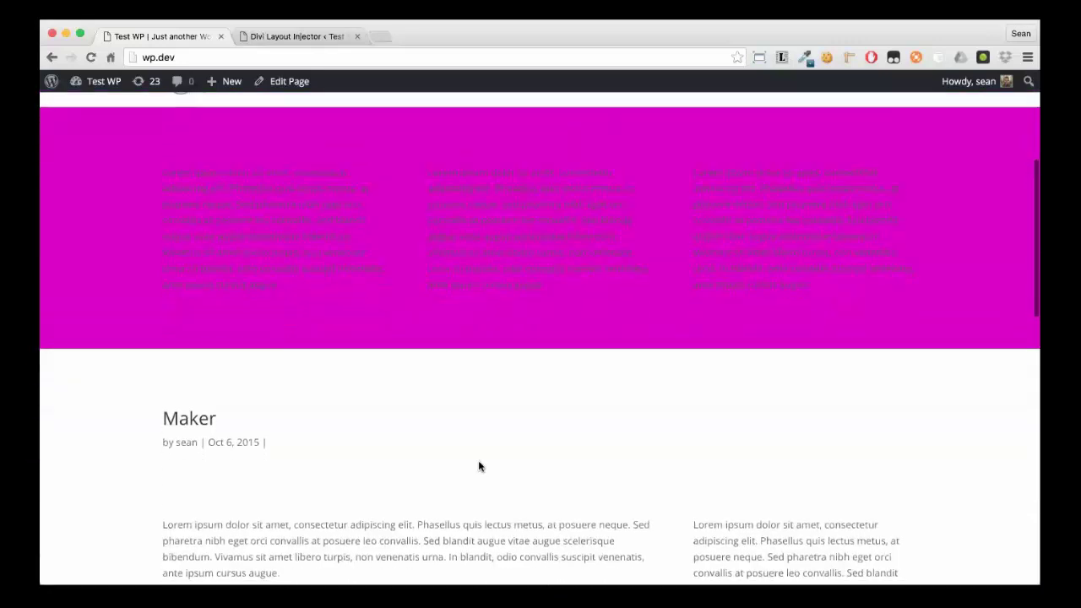
scroll(478, 466, up, 4)
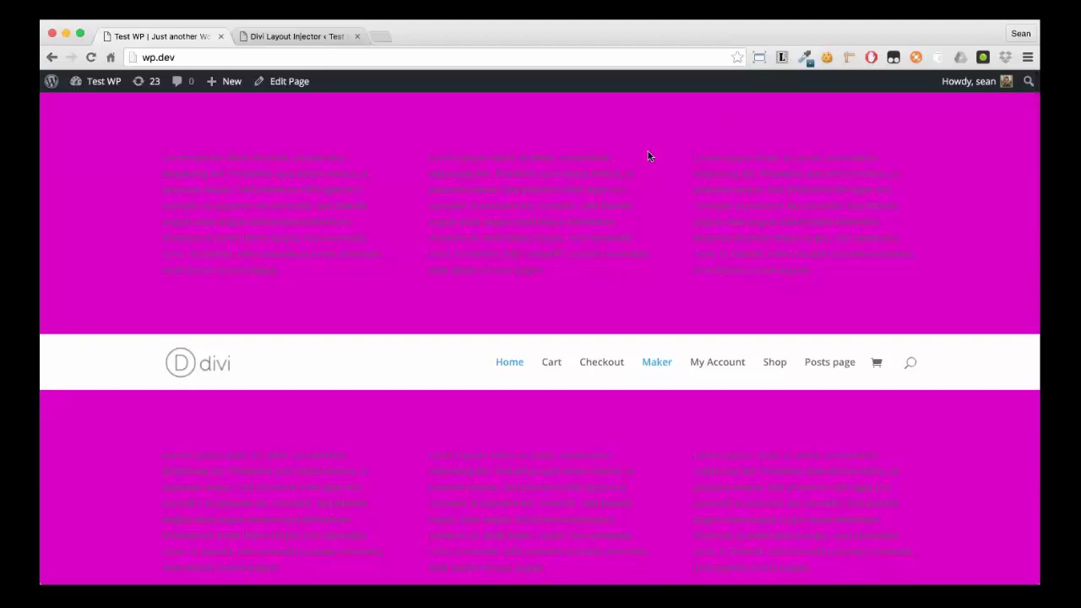
scroll(537, 189, down, 3)
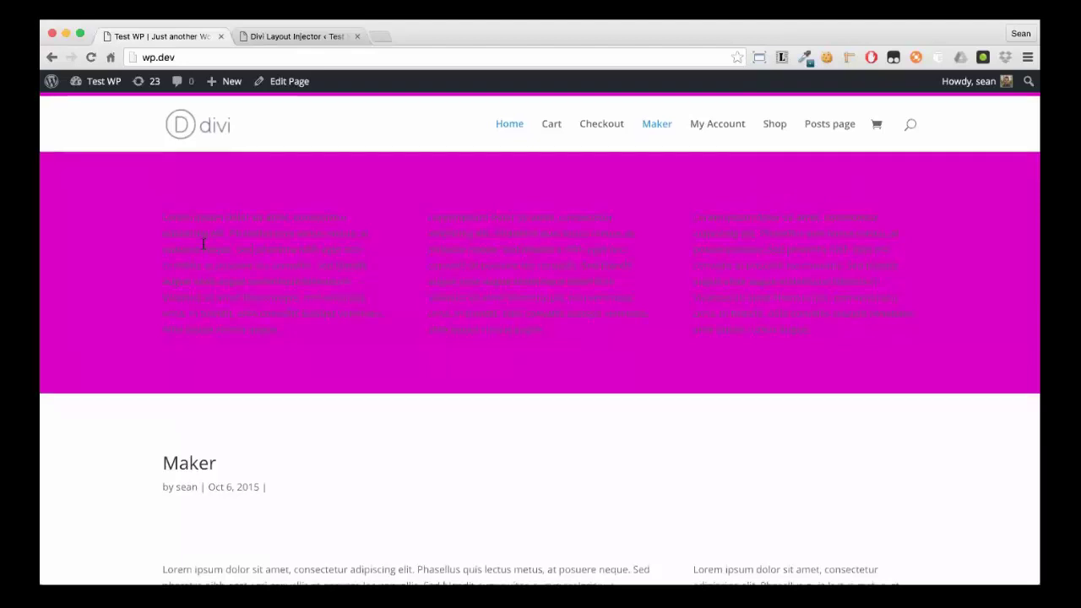
scroll(207, 238, down, 5)
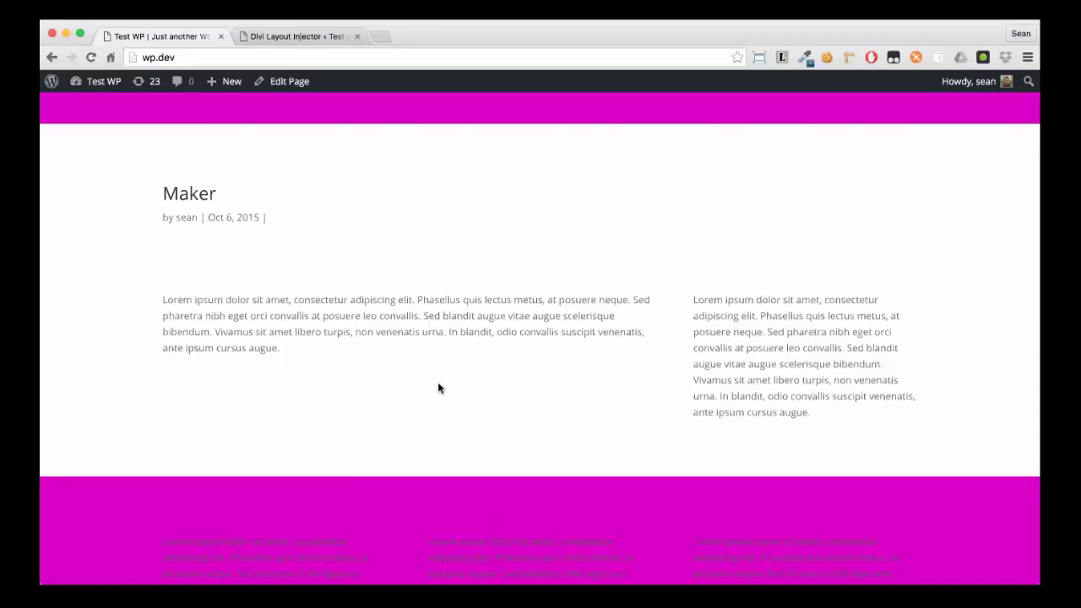
scroll(439, 384, down, 5)
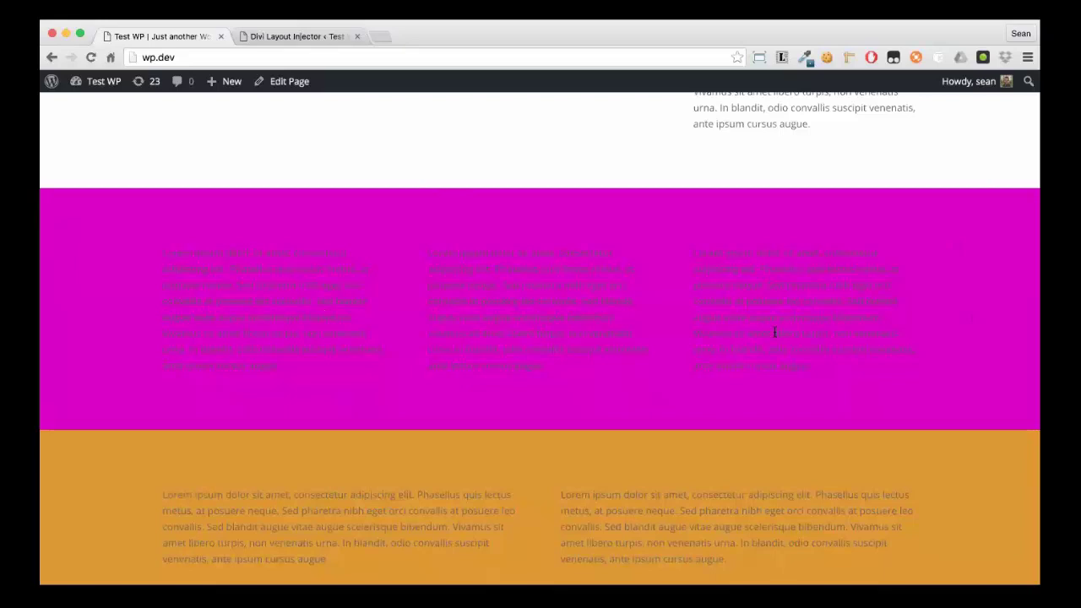
scroll(550, 363, down, 10)
scroll(550, 363, up, 1)
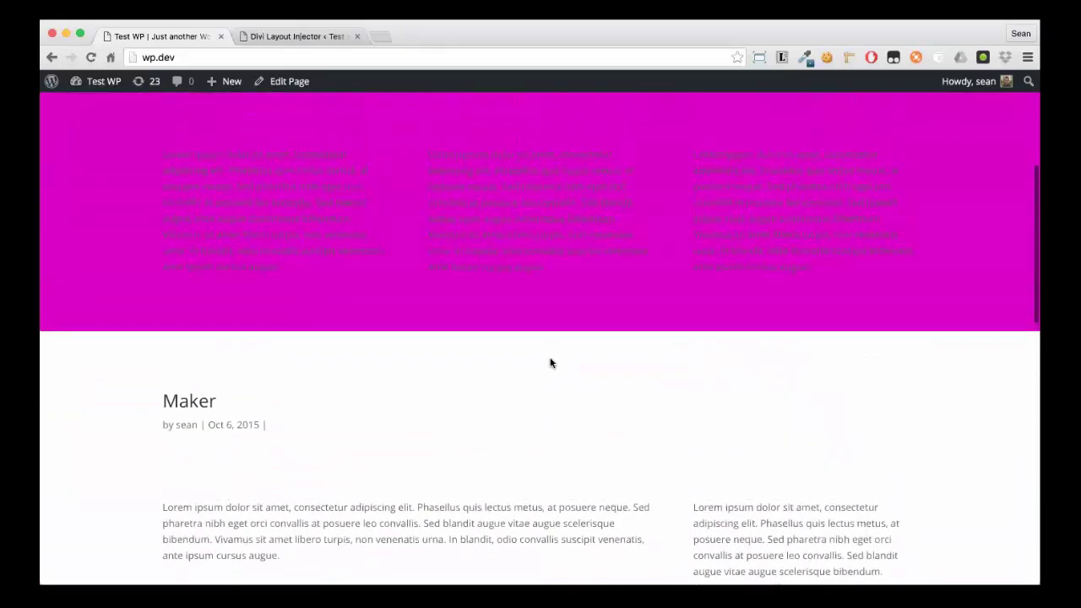
scroll(550, 363, down, 15)
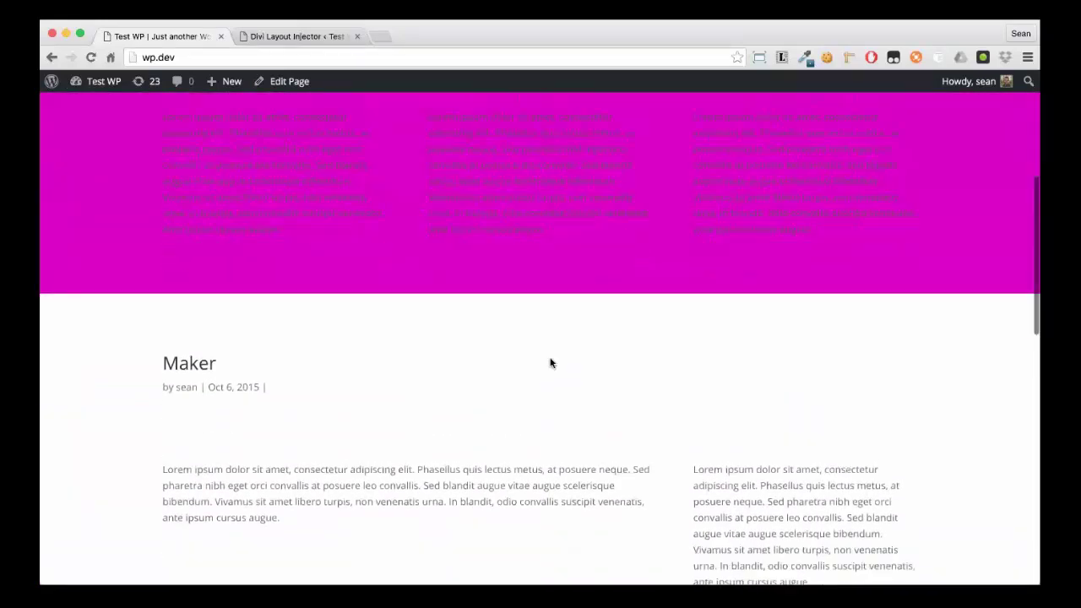
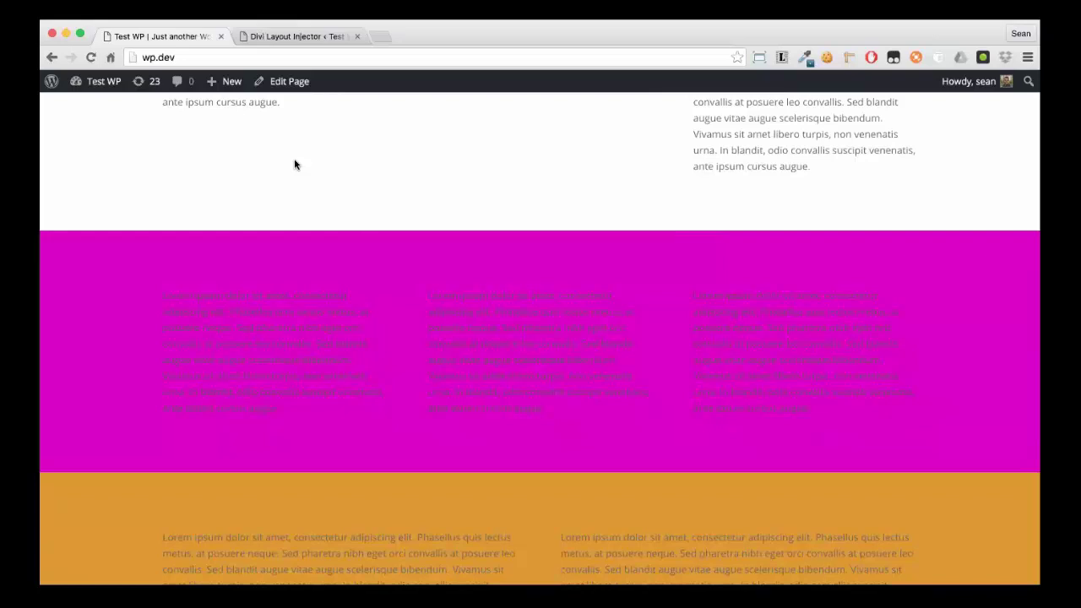
scroll(293, 164, down, 5)
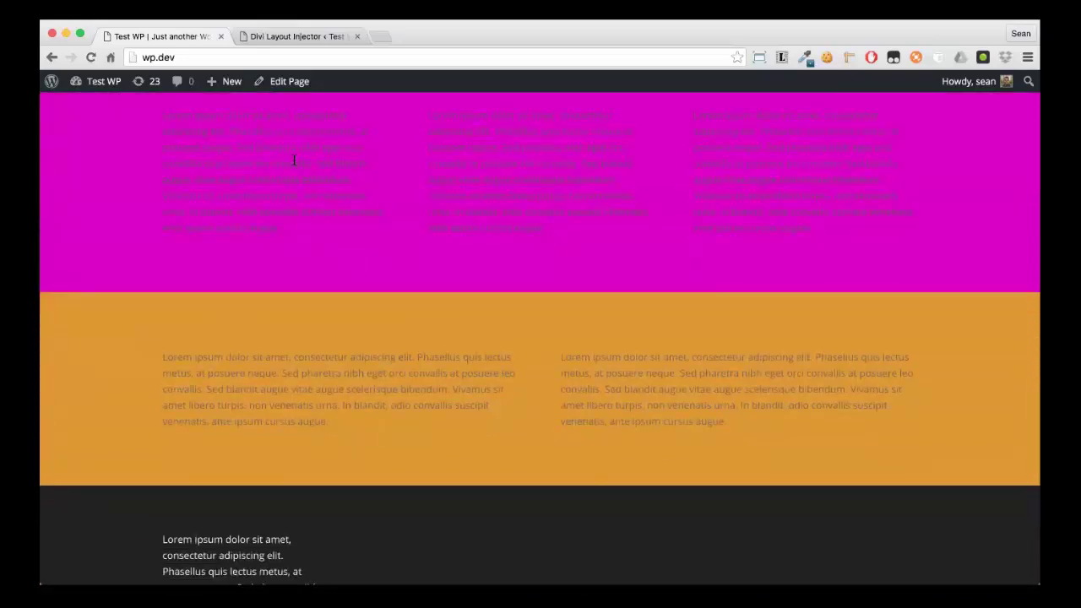
scroll(294, 160, down, 3)
scroll(410, 374, down, 3)
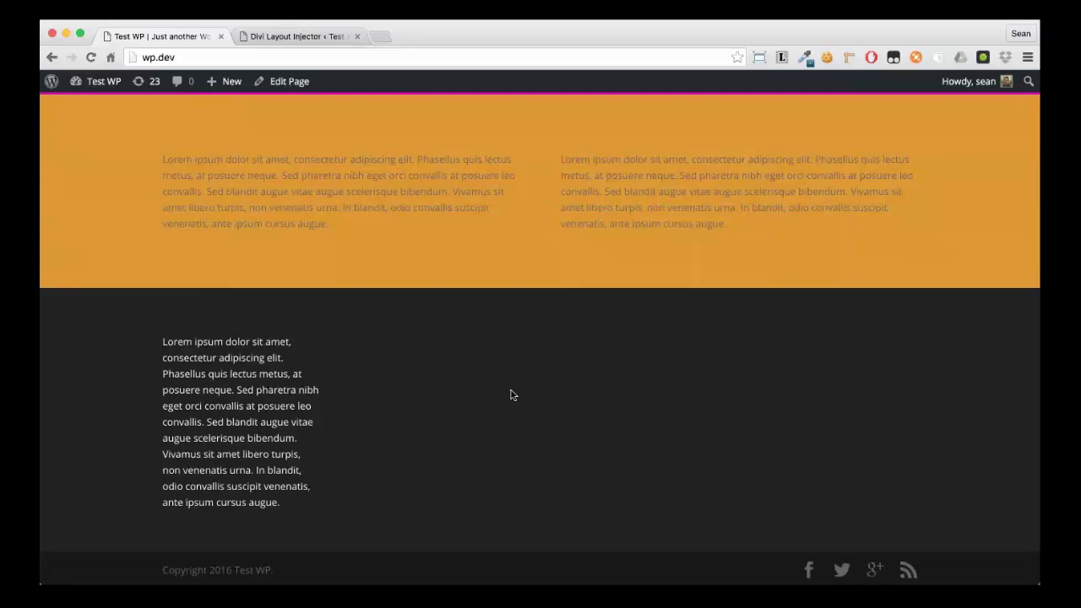
Examine the injected home page sections from the footer back up to the pre-header layout above the navigation.
scroll(648, 441, up, 1)
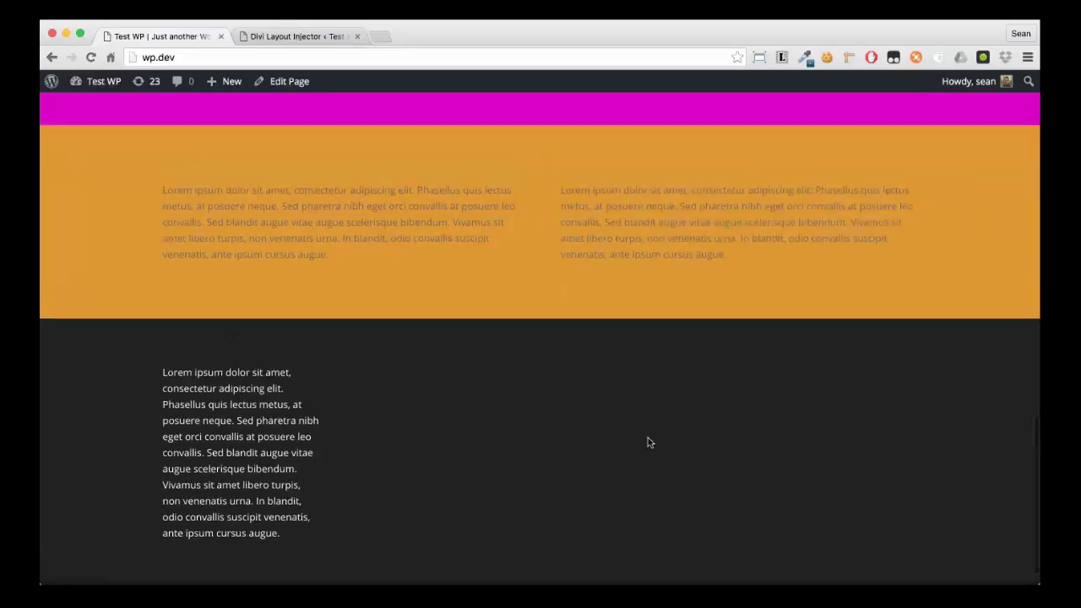
scroll(647, 441, up, 4)
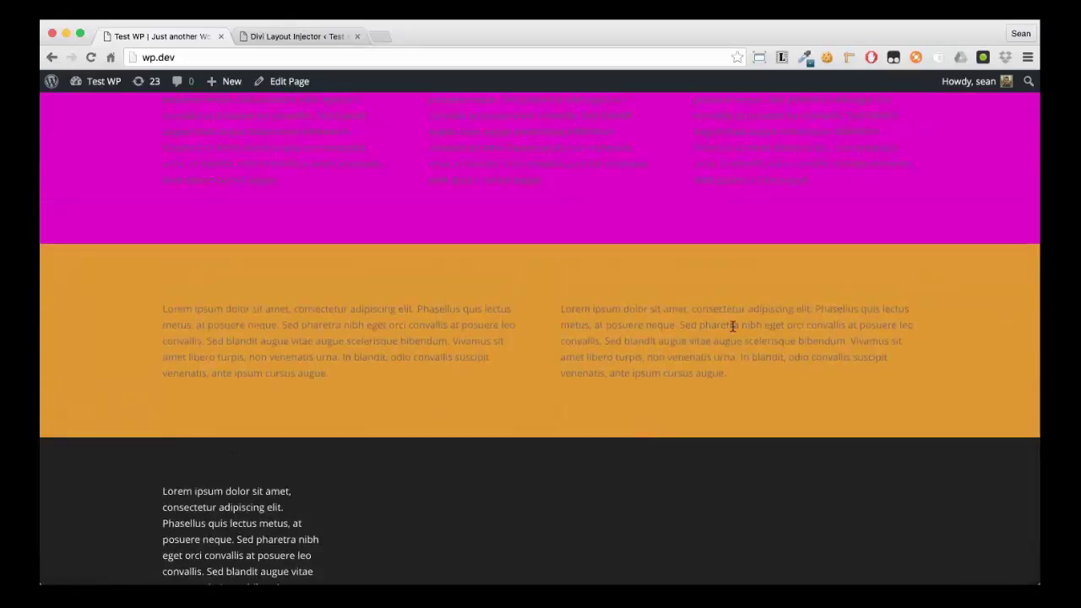
scroll(733, 327, up, 5)
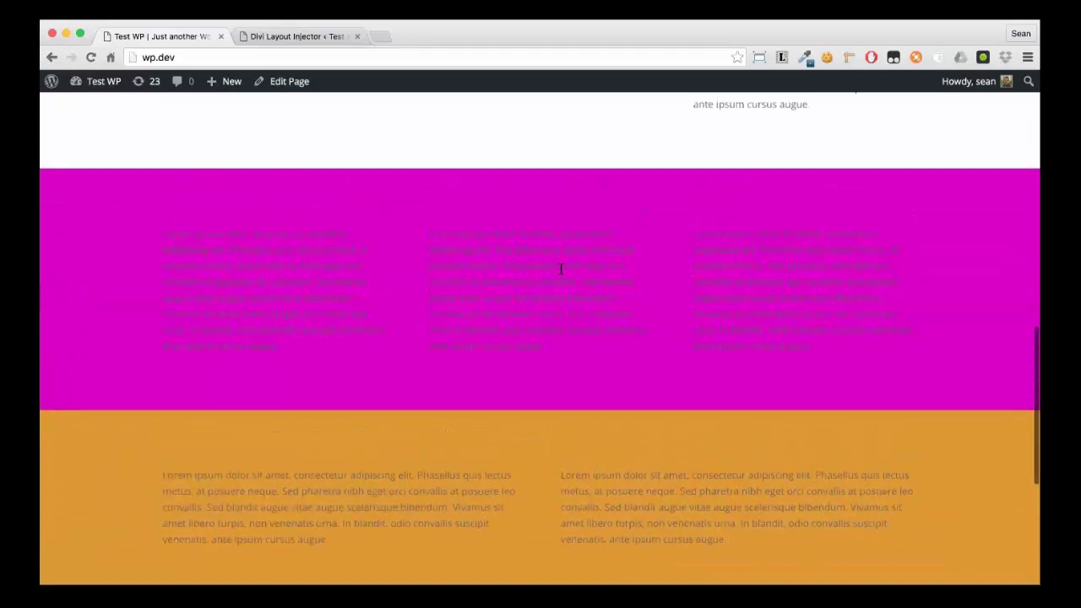
scroll(561, 269, up, 8)
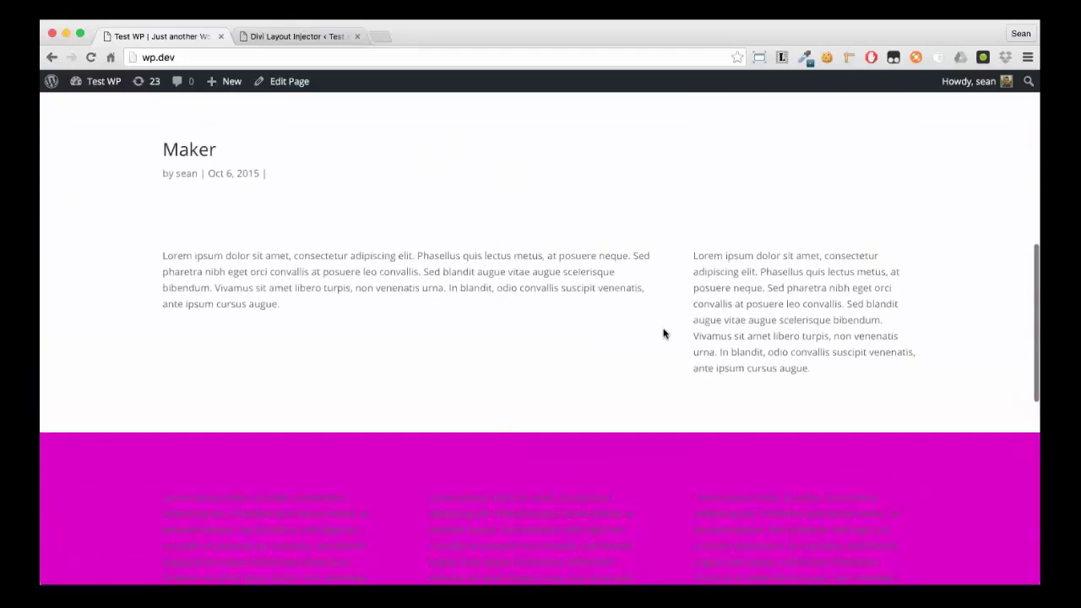
scroll(640, 228, up, 7)
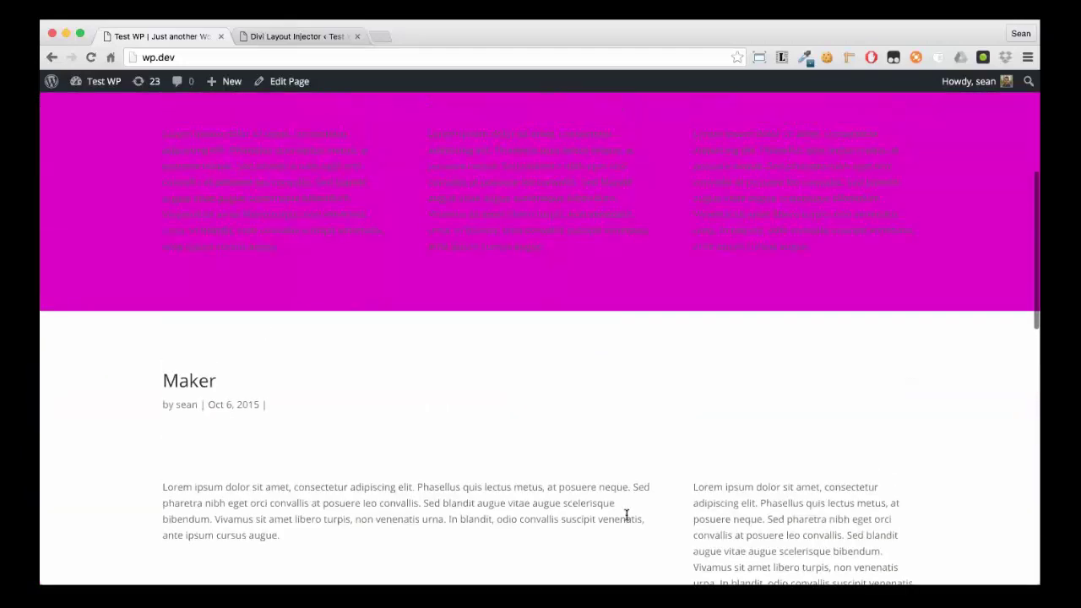
scroll(626, 514, up, 15)
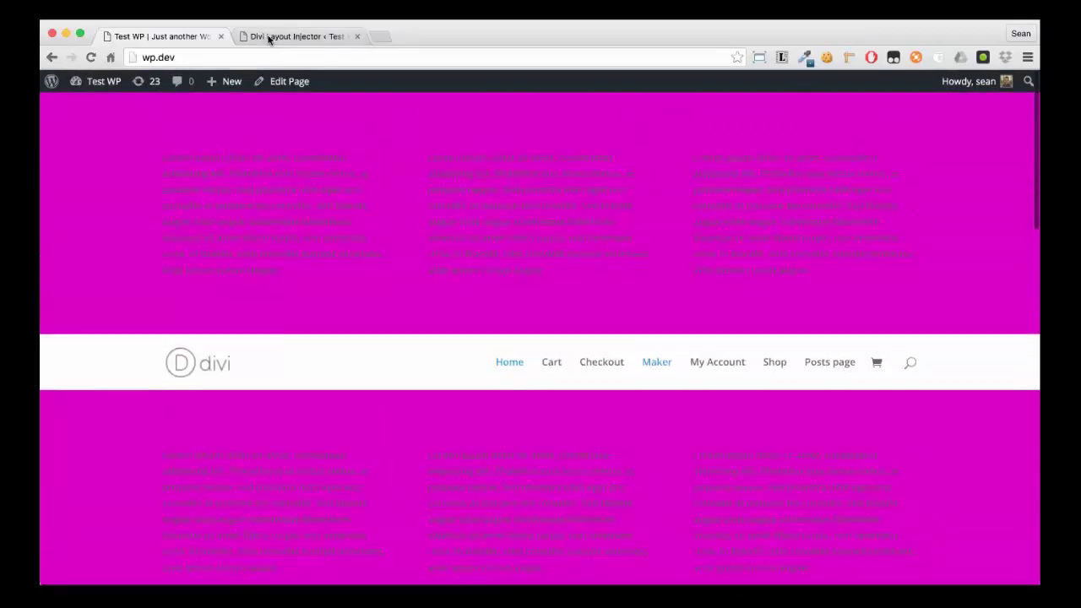
Enable the "Hide default header entirely?" option in the Divi Layout Injector general settings and save the settings.
click(270, 36)
scroll(434, 331, down, 10)
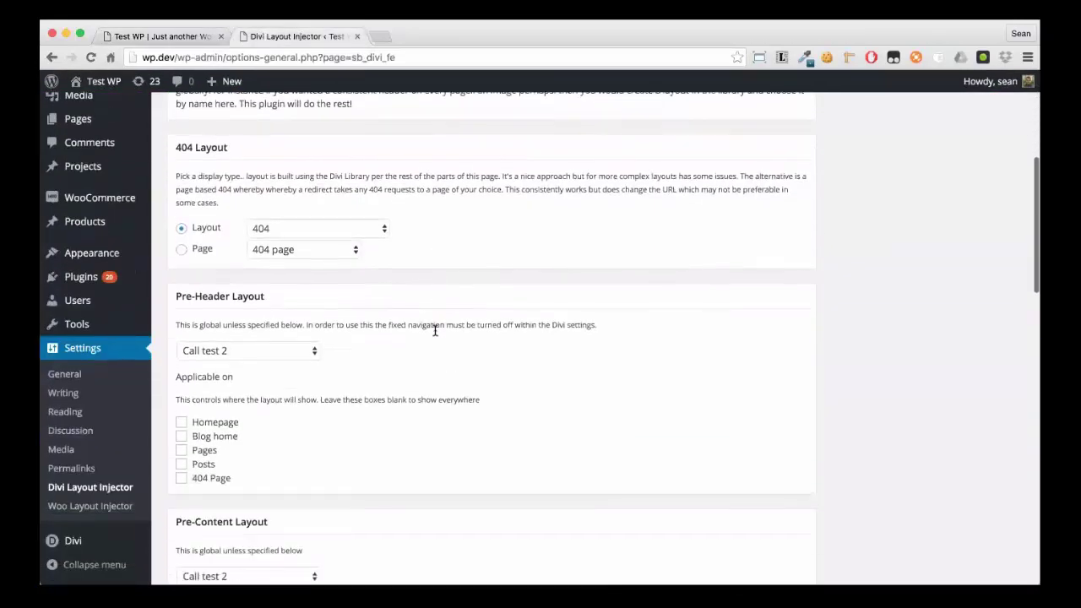
scroll(435, 331, down, 3)
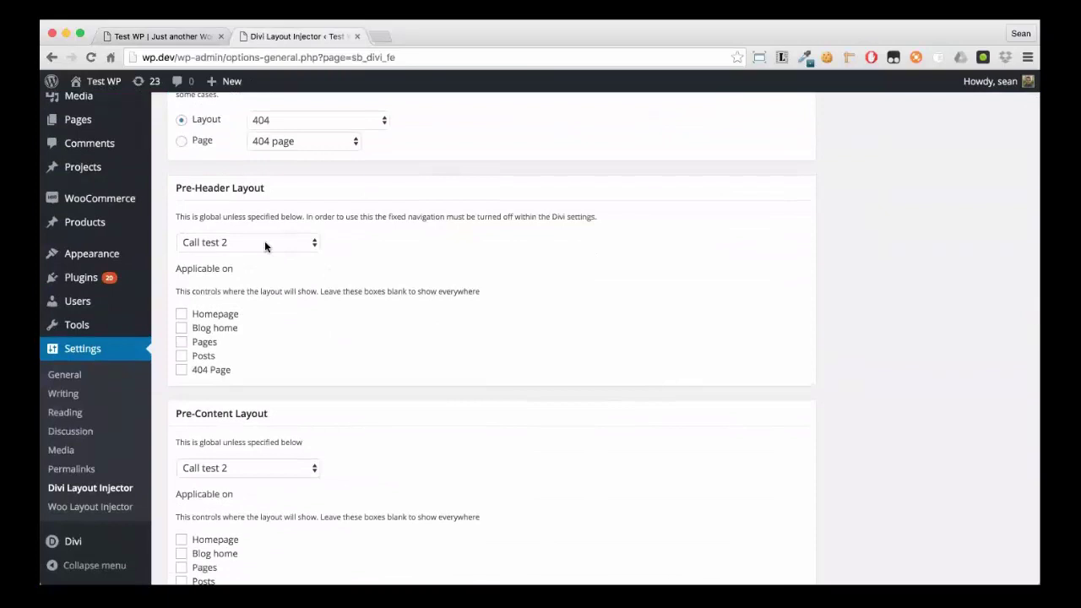
scroll(587, 273, up, 3)
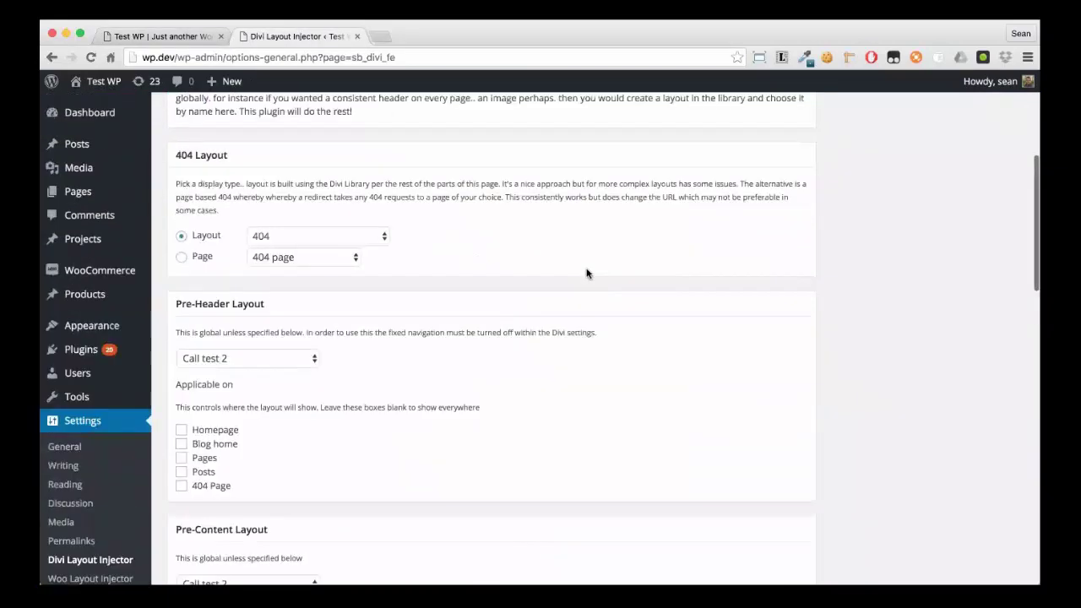
scroll(587, 273, up, 6)
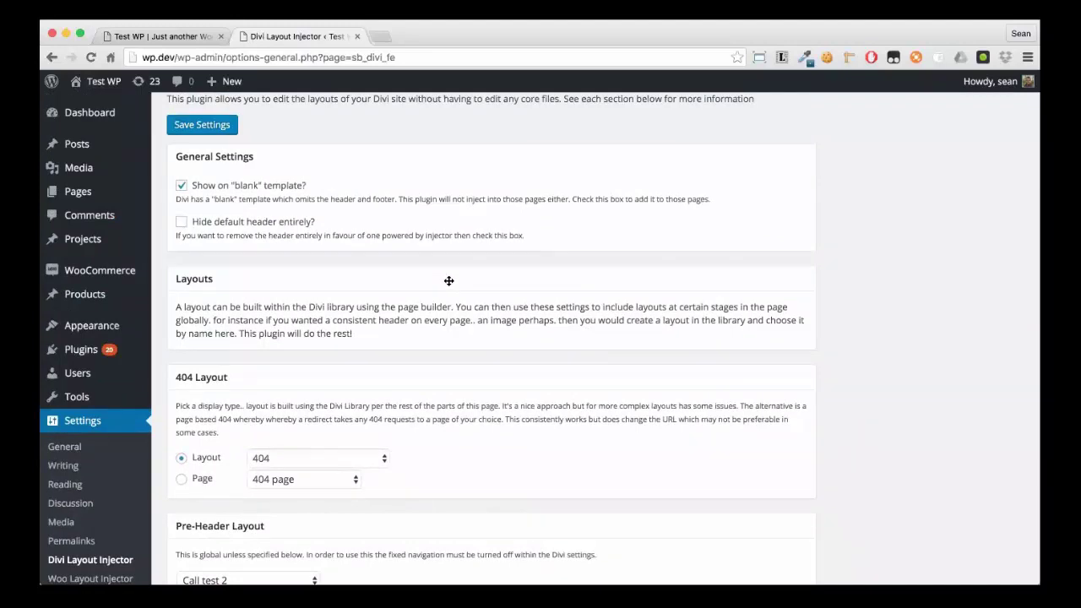
click(205, 223)
click(184, 130)
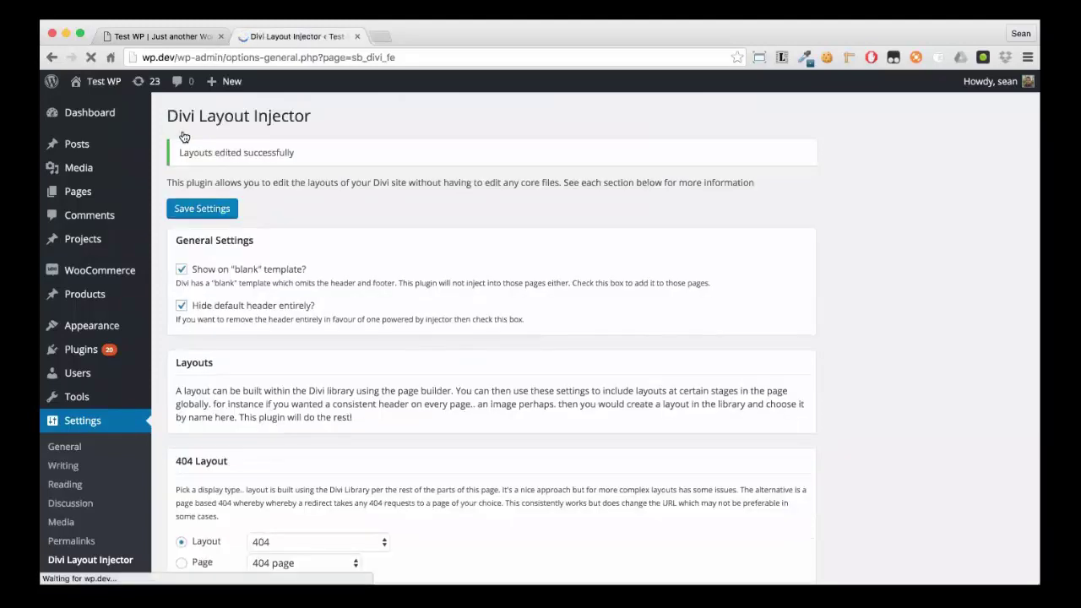
Reload the home page and examine its upper area with the default header hidden.
click(156, 36)
key(super+r)
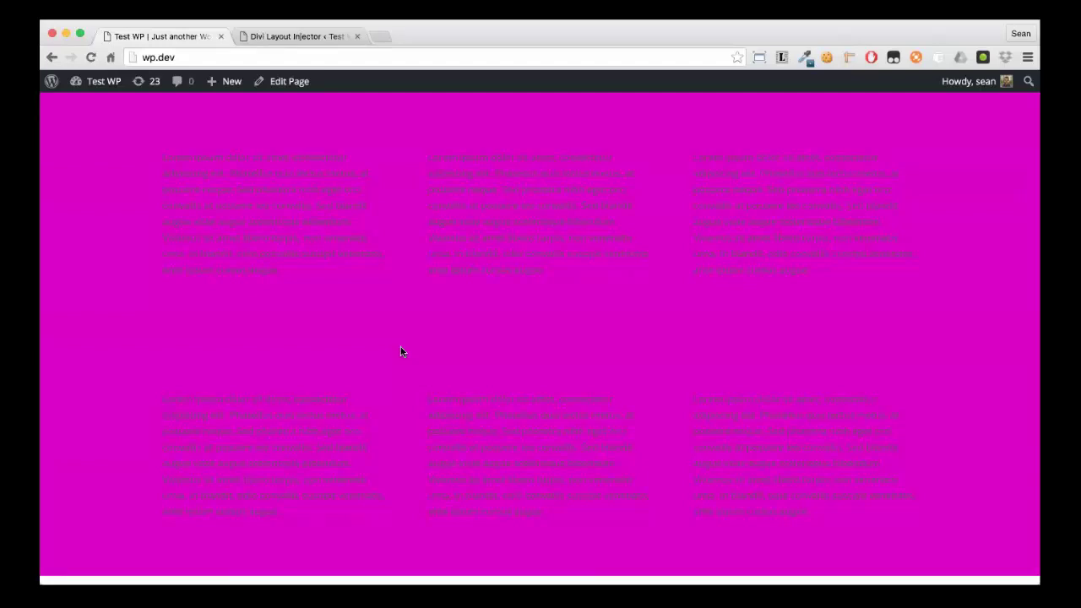
scroll(400, 351, up, 2)
Disable the "Hide default header entirely?" option, save the settings and reload the home page.
click(269, 38)
click(218, 316)
click(200, 220)
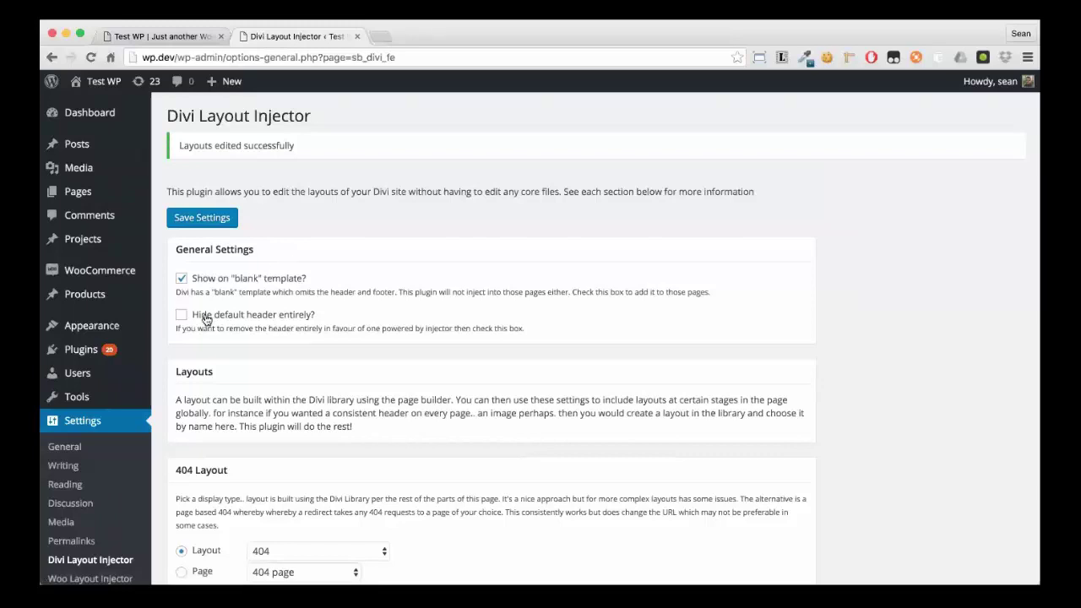
click(160, 36)
key(super+r)
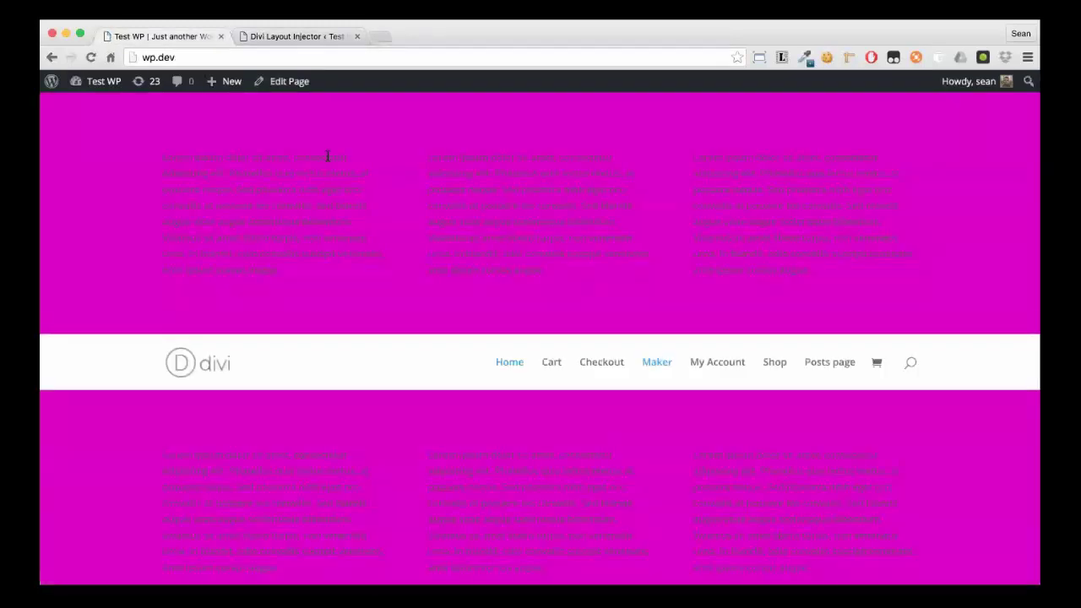
Set both the Pre-Header Layout and the Pre-Content Layout to None in the Divi Layout Injector settings and save.
click(264, 36)
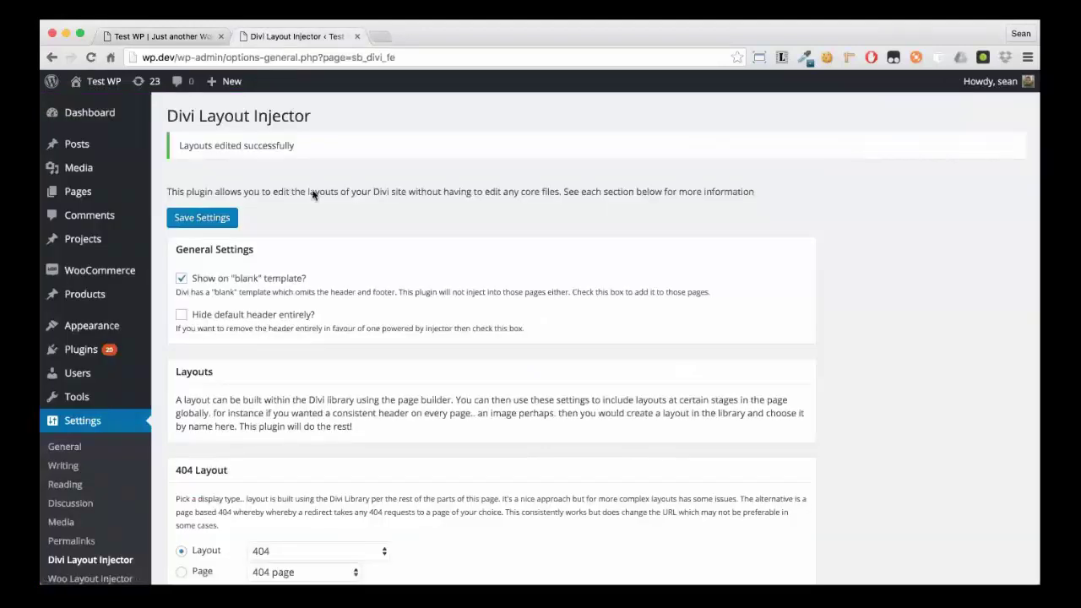
scroll(313, 181, down, 10)
click(241, 226)
click(232, 215)
click(239, 454)
click(221, 439)
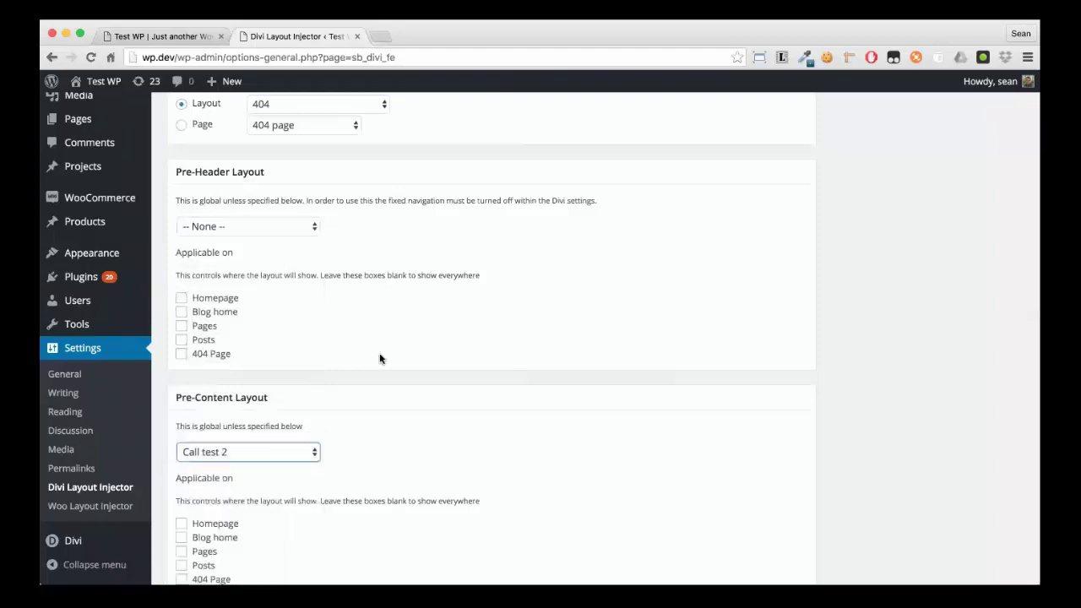
scroll(429, 354, down, 15)
click(208, 523)
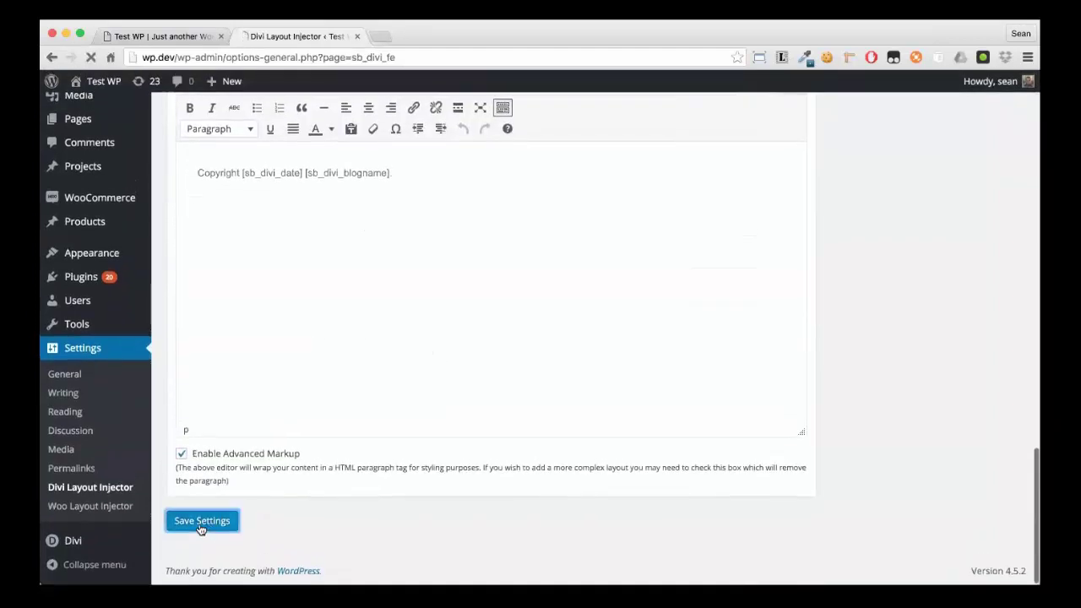
Reload the home page and examine it from the header and content through the post-content and pre-footer layouts to the footer.
click(171, 33)
key(super+r)
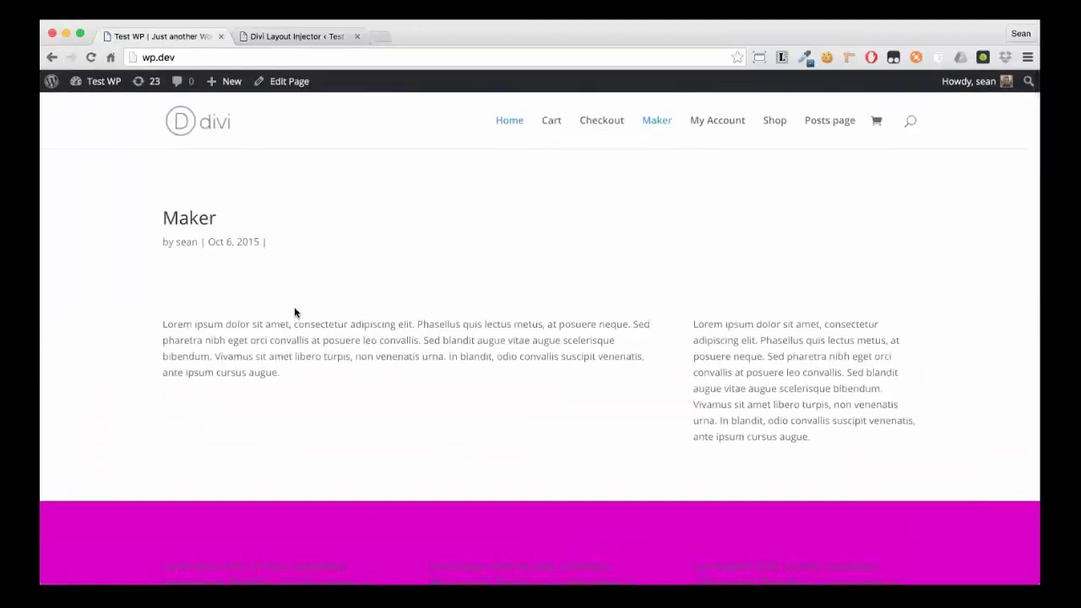
scroll(294, 312, down, 10)
scroll(294, 312, up, 3)
scroll(420, 214, up, 4)
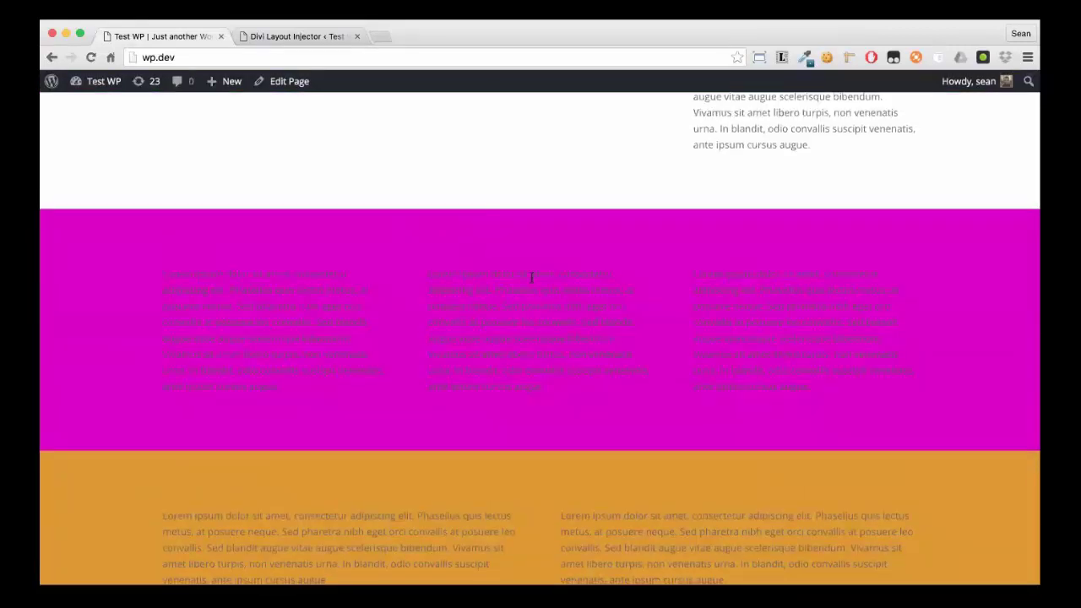
scroll(531, 275, down, 3)
scroll(563, 425, down, 5)
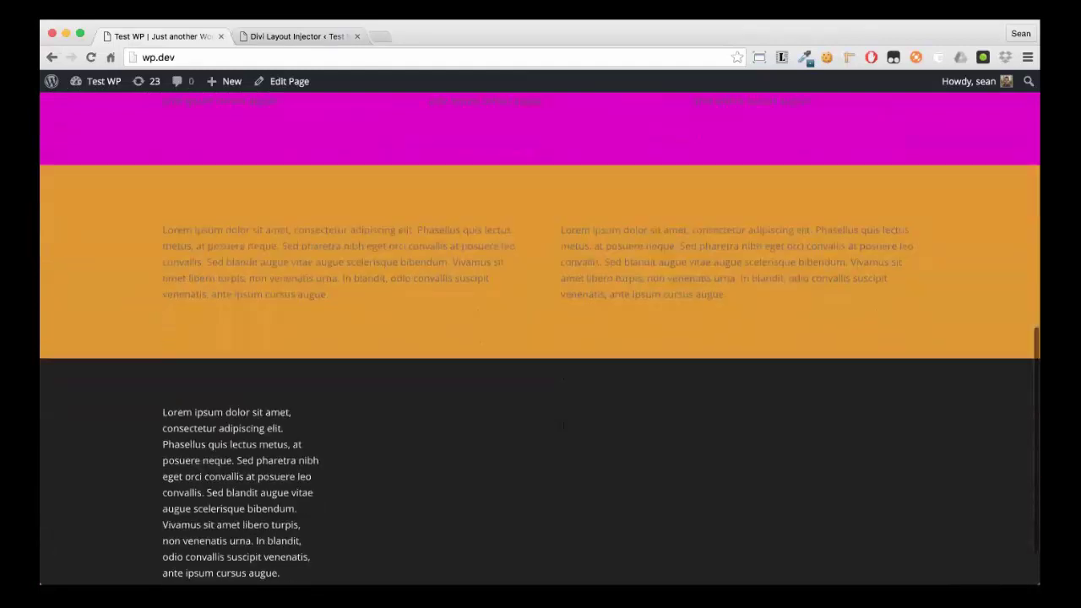
scroll(648, 463, up, 2)
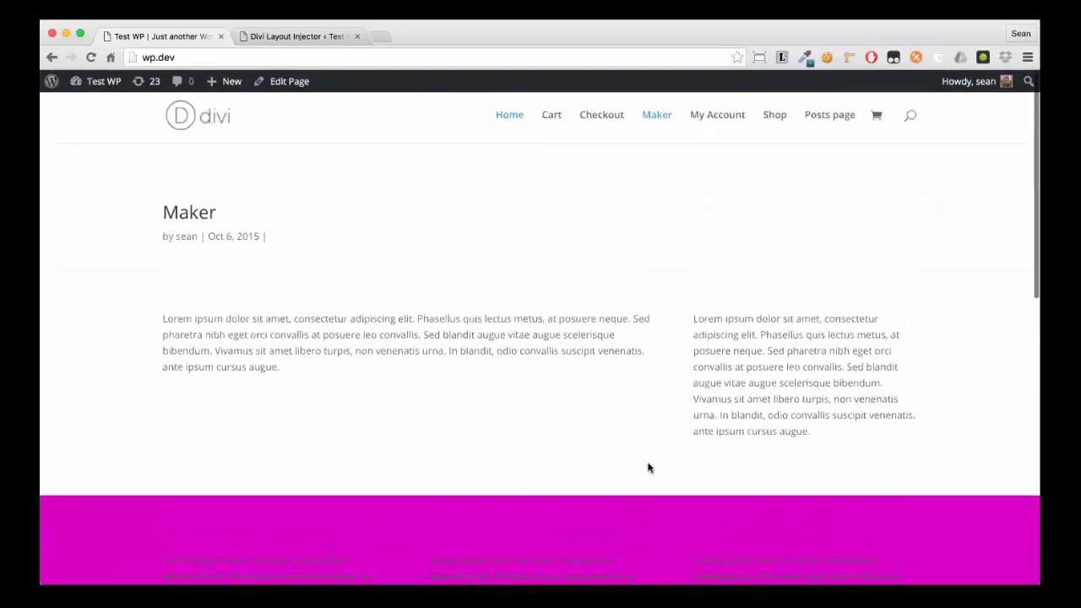
scroll(648, 462, down, 5)
scroll(451, 384, down, 5)
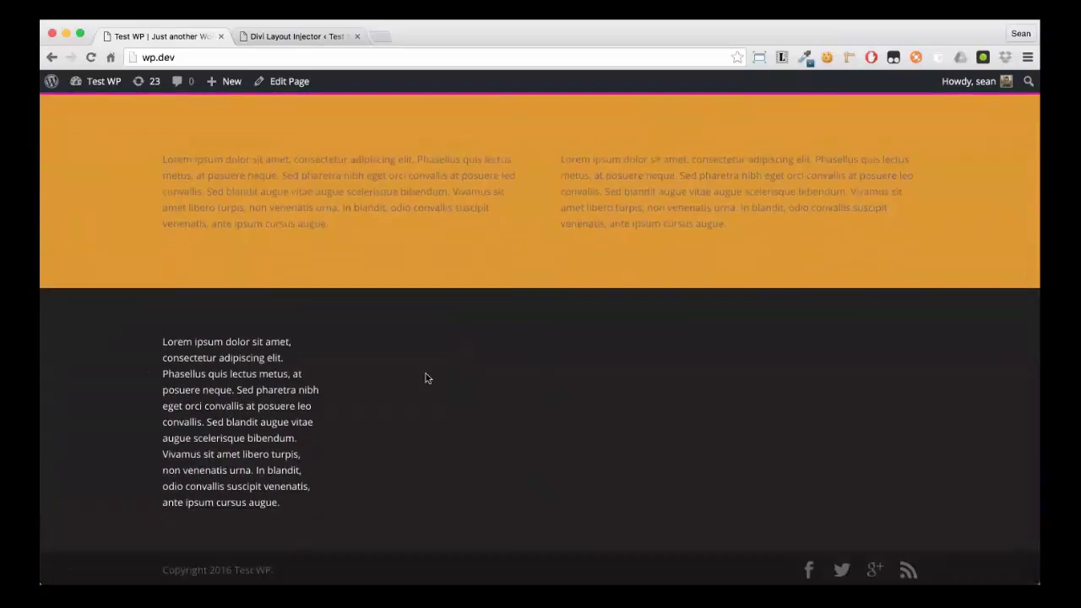
scroll(425, 373, up, 5)
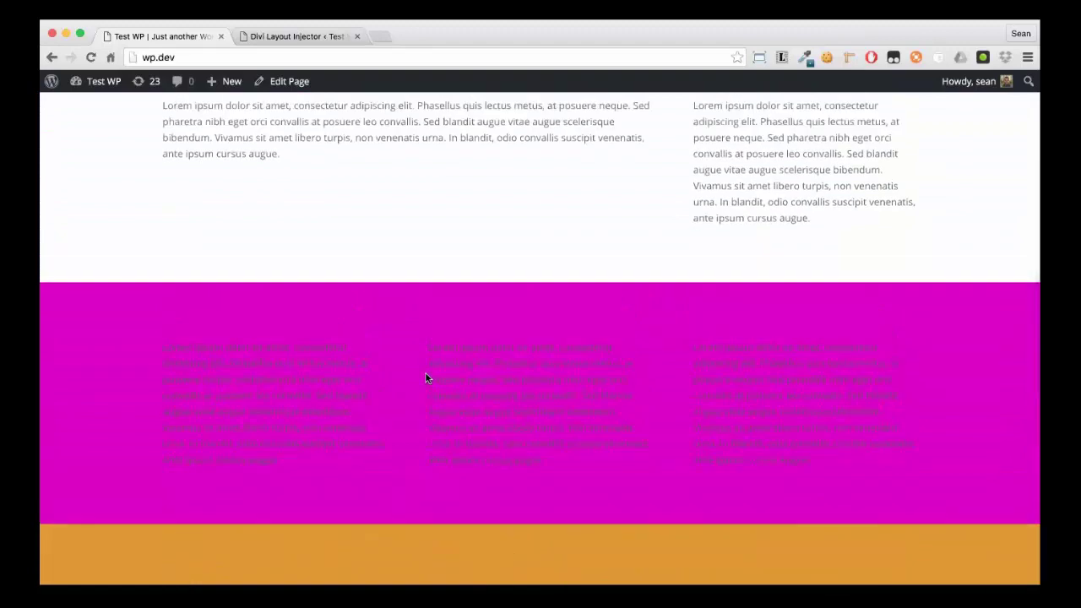
scroll(426, 378, up, 3)
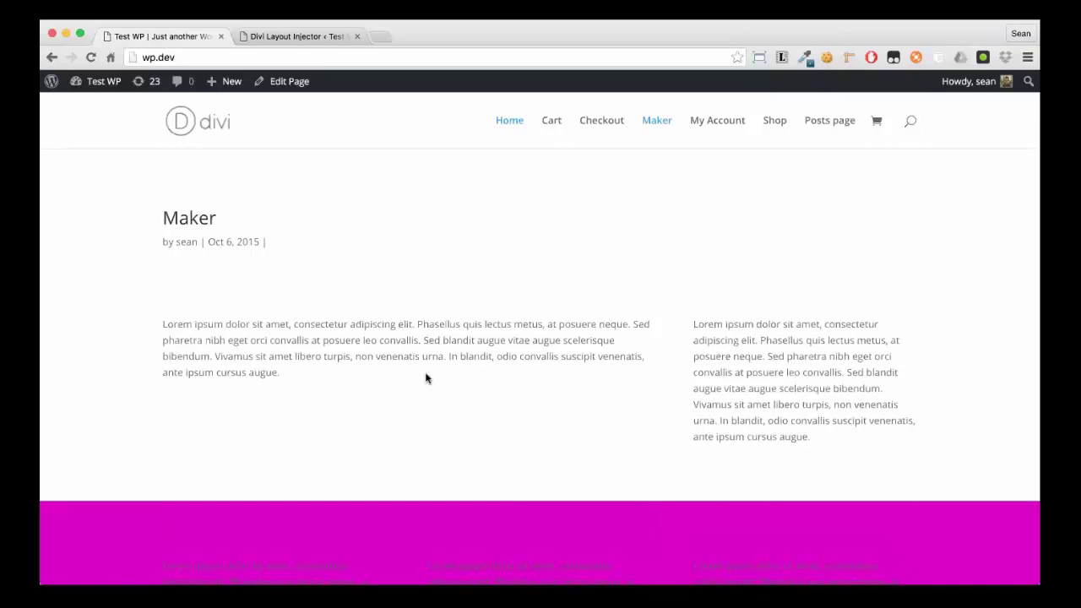
Return to the Divi Layout Injector settings and review the layout sections and the layouts available for the 404 Layout.
click(256, 39)
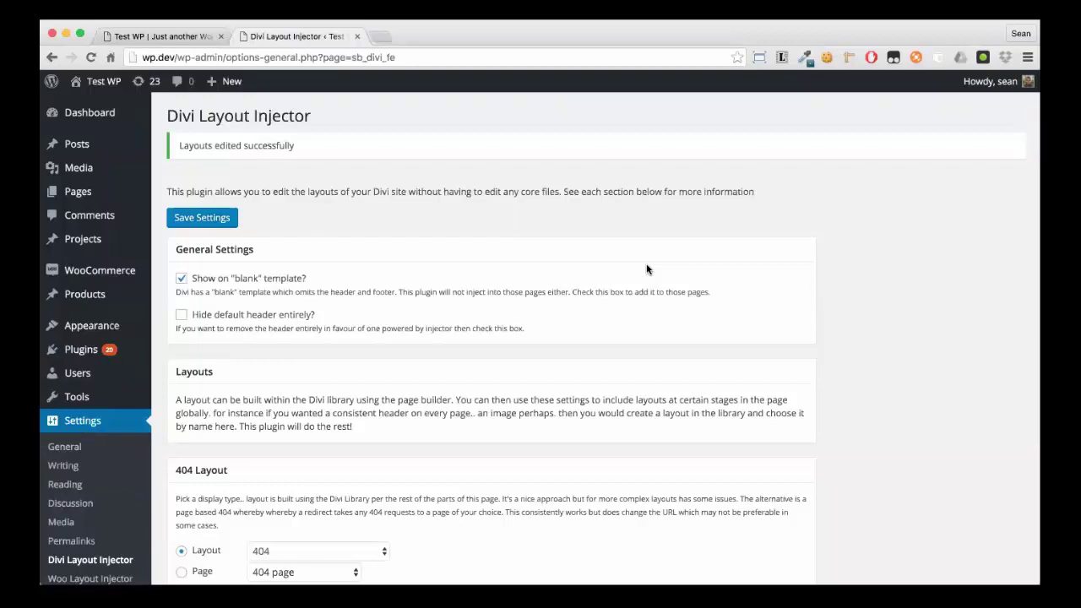
scroll(646, 268, down, 4)
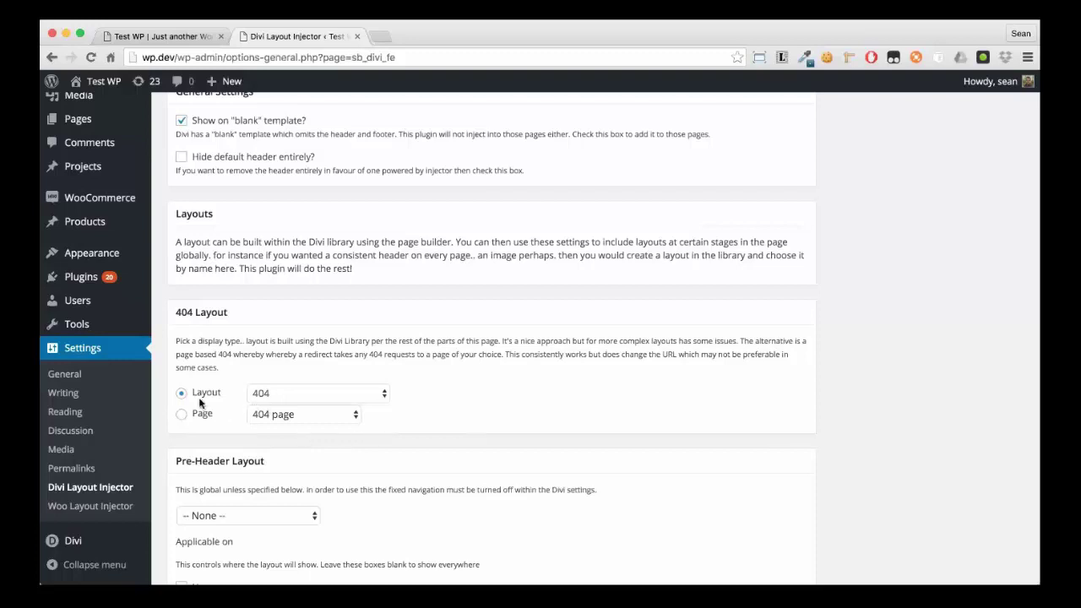
scroll(65, 411, down, 8)
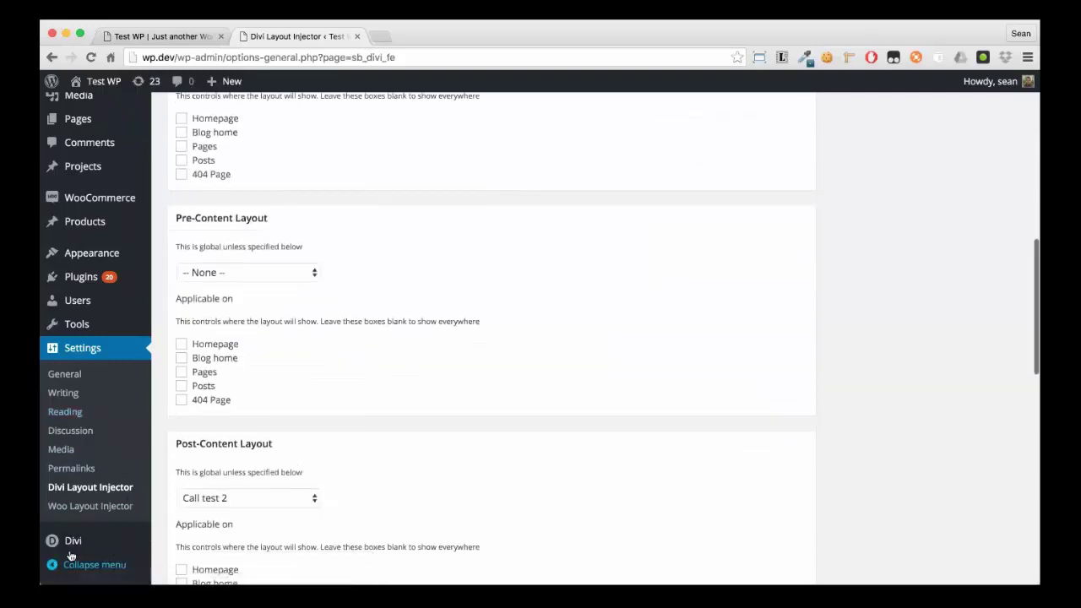
scroll(501, 357, up, 1)
scroll(501, 357, up, 7)
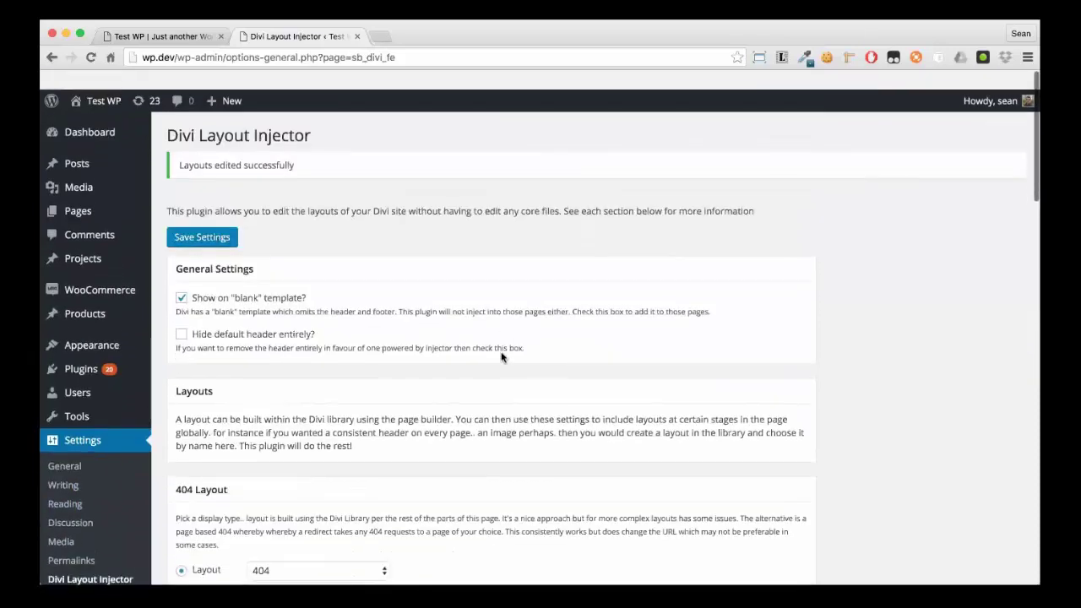
scroll(354, 367, down, 2)
click(273, 374)
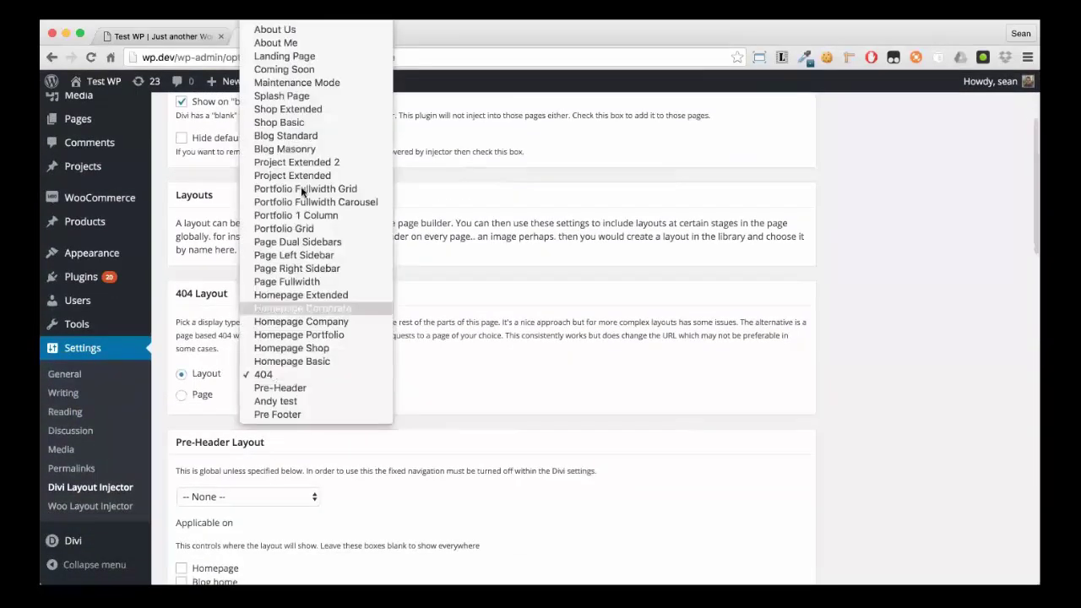
click(470, 317)
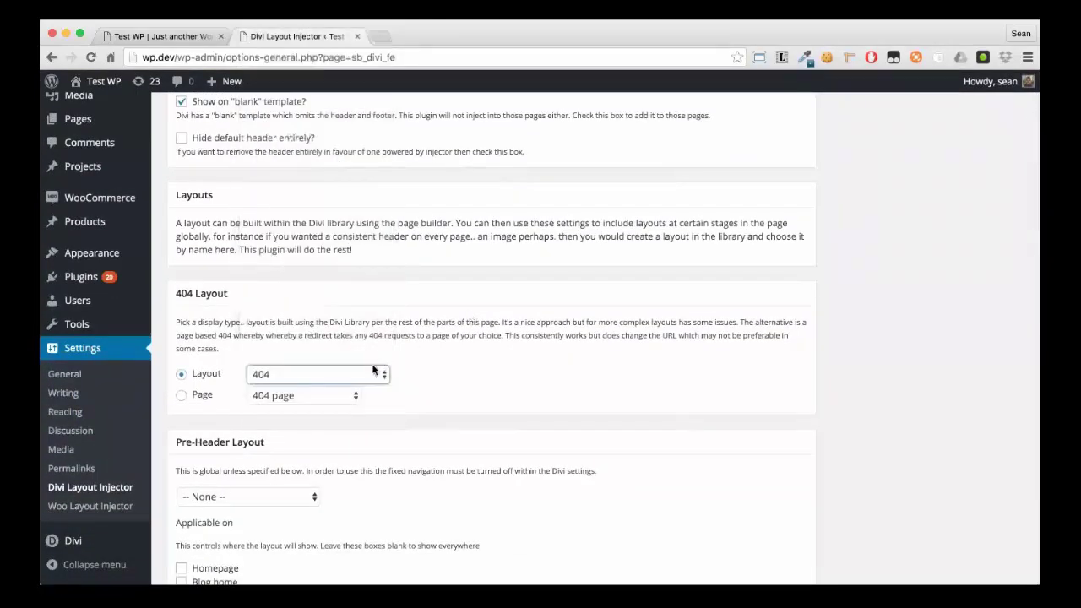
Switch the 404 Layout display type to Page, keep "404 page" as the chosen page and save the settings.
click(195, 399)
click(289, 397)
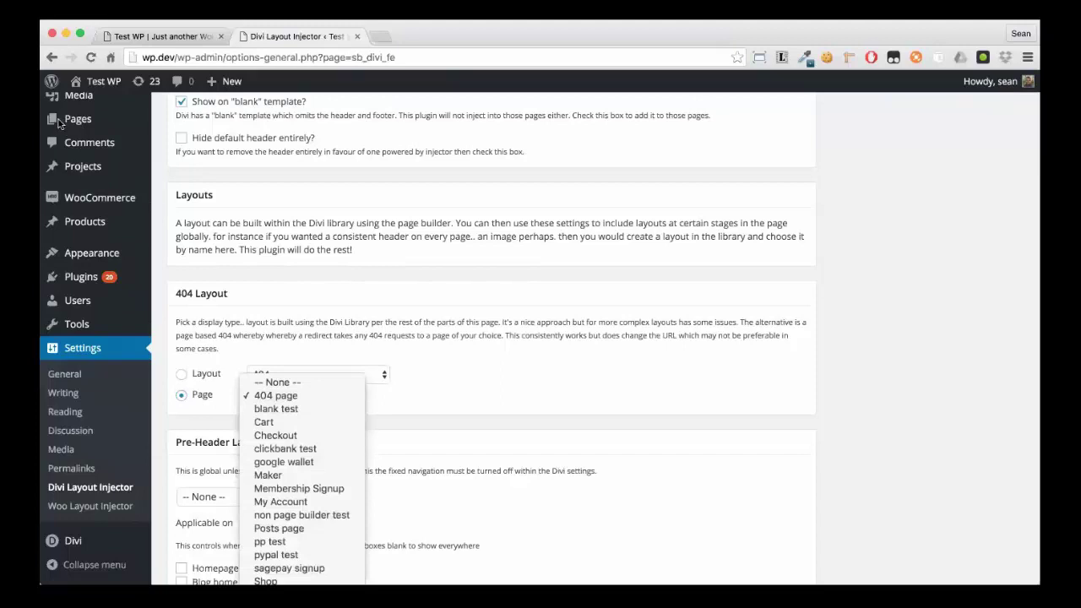
click(238, 203)
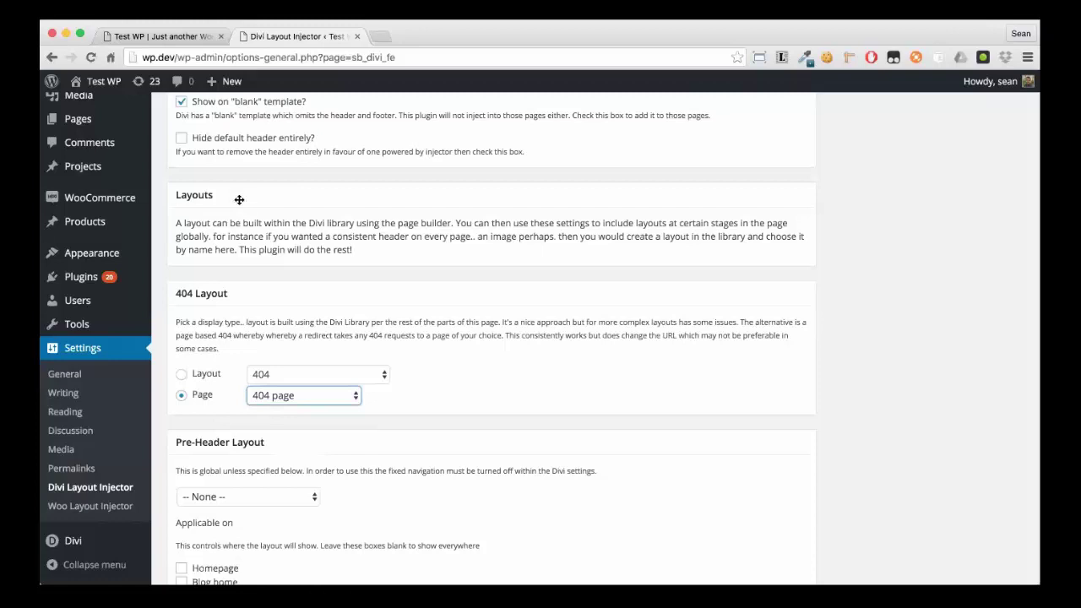
click(180, 402)
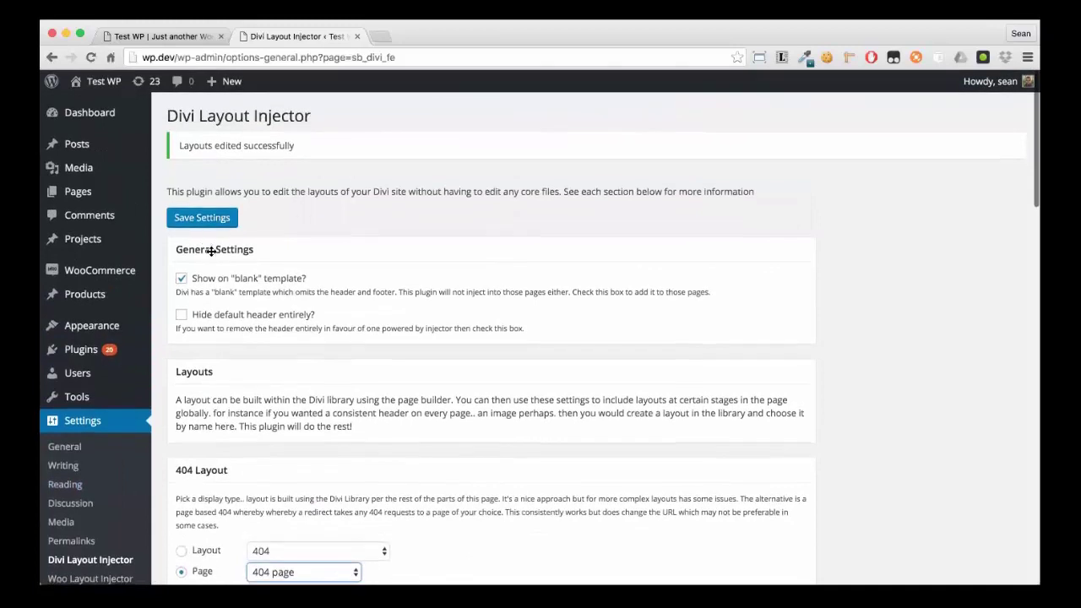
click(192, 221)
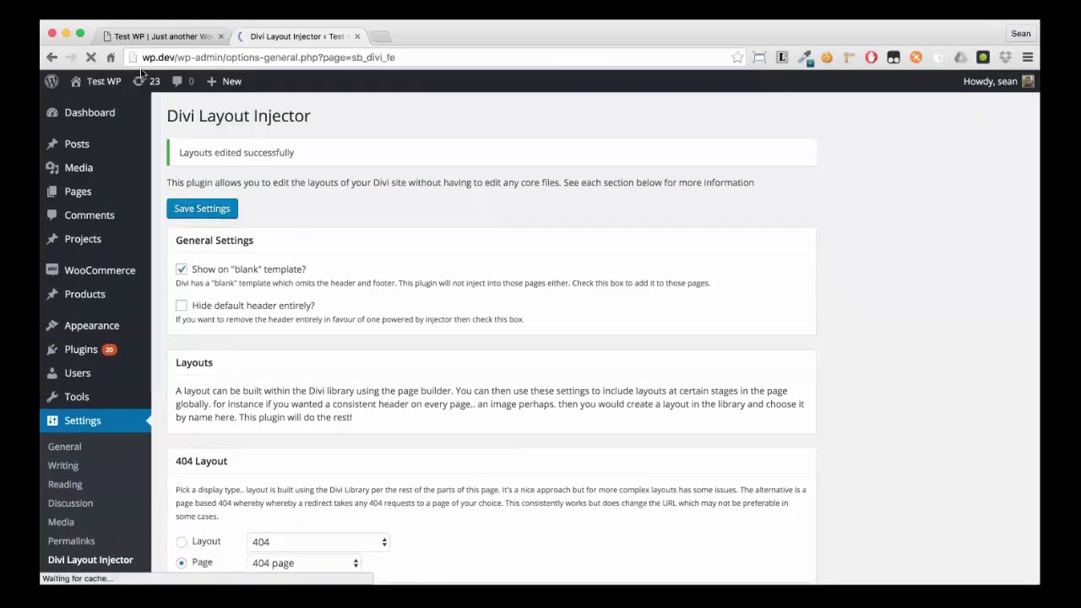
Load the nonexistent address wp.dev/awer6sjke7djythrg on the front end and examine the resulting page and its URL.
click(161, 36)
click(199, 56)
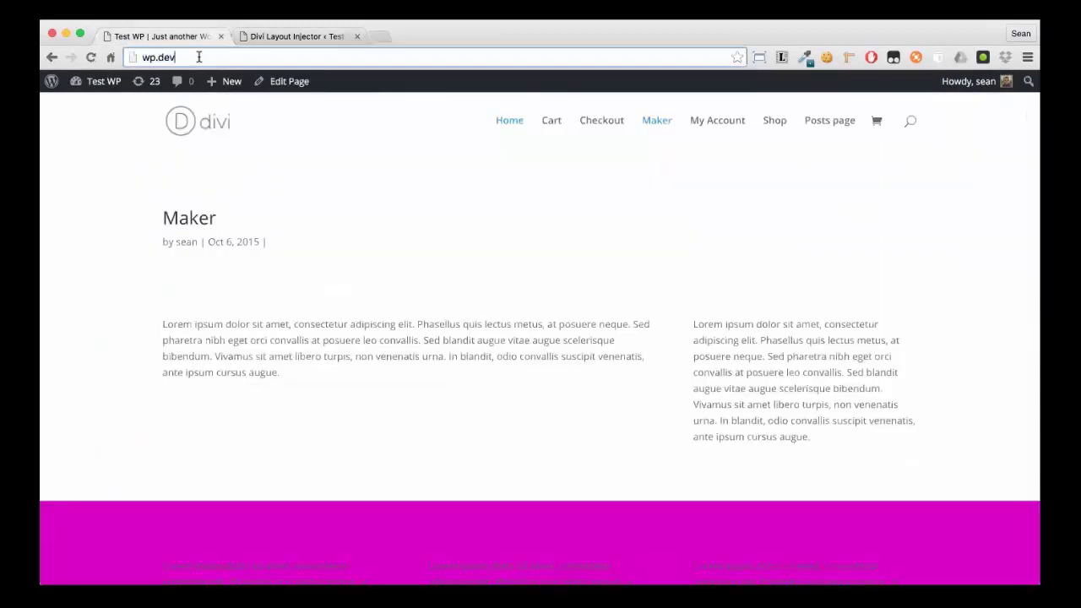
text(awer6sjke7djythrg)
key(Return)
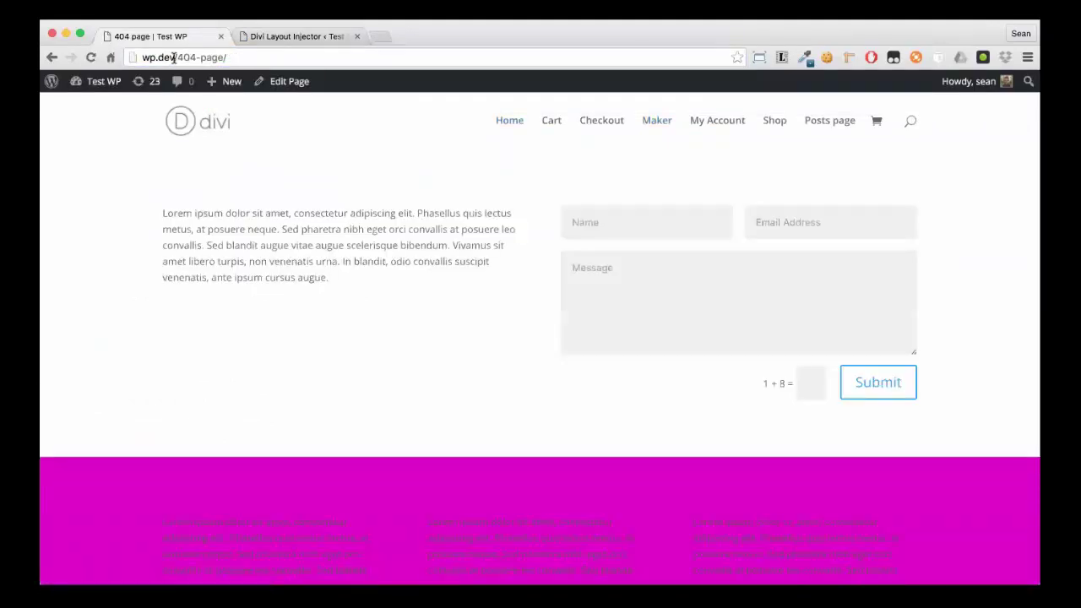
drag(178, 57, 245, 61)
click(240, 152)
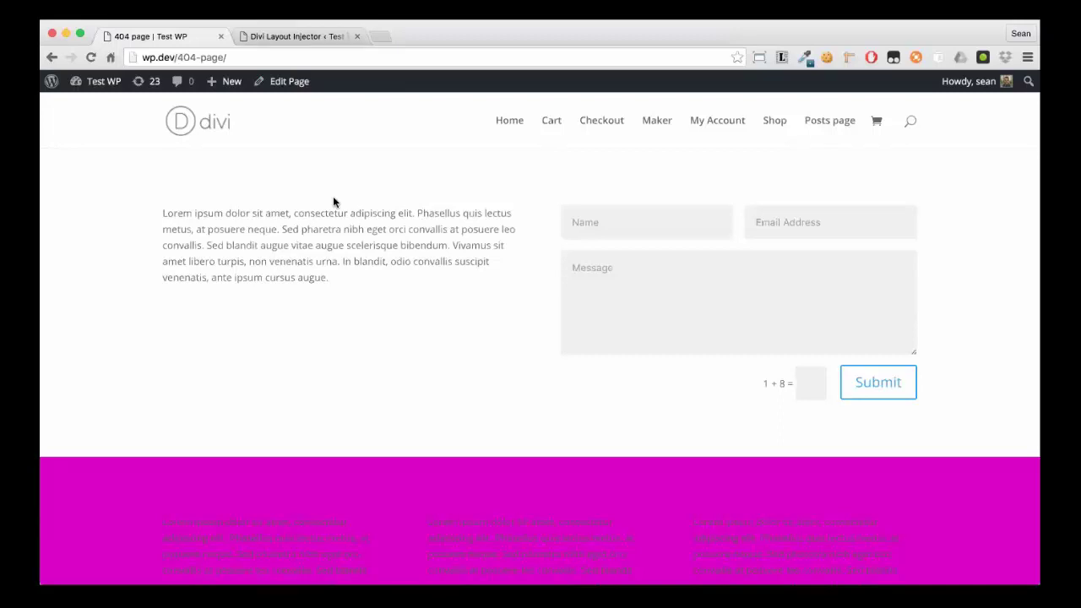
Switch the 404 Layout display type back to Layout, keep "404" as the chosen layout and save the Divi Layout Injector settings.
click(244, 34)
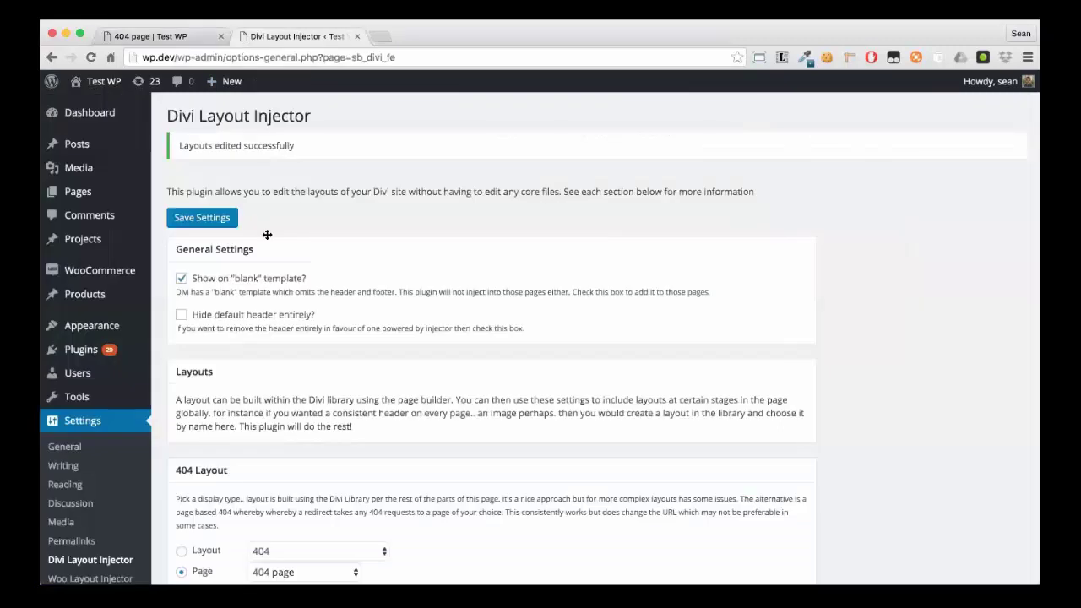
scroll(228, 414, down, 2)
click(182, 464)
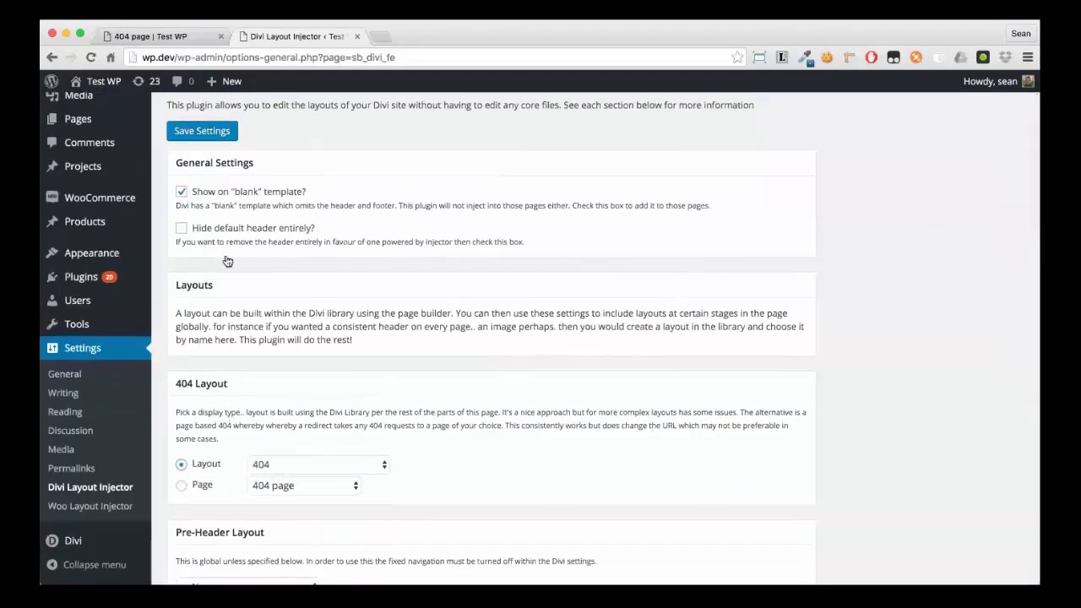
click(193, 132)
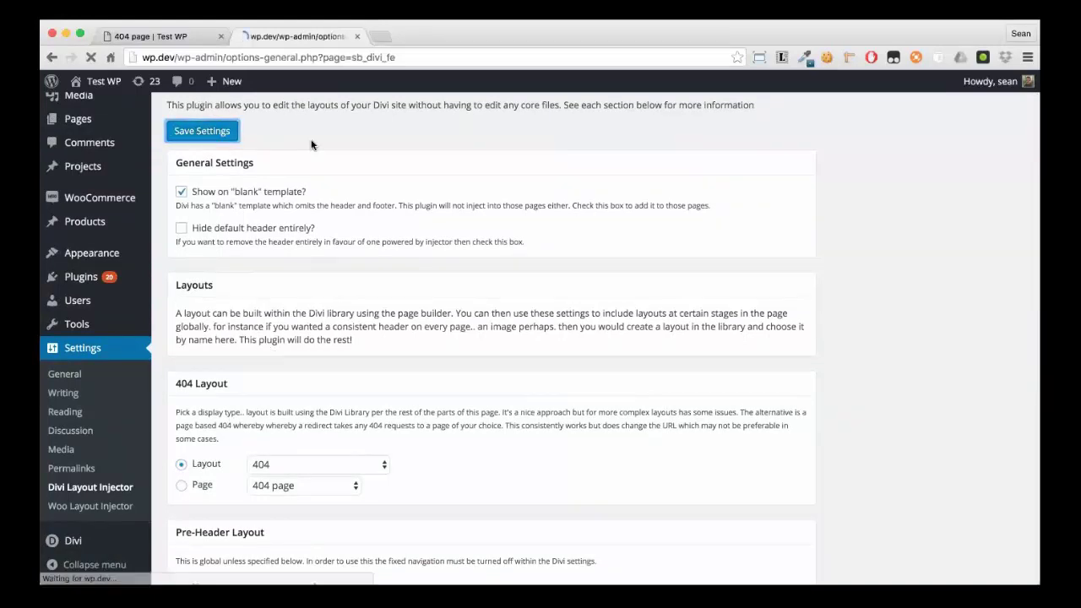
scroll(372, 390, down, 1)
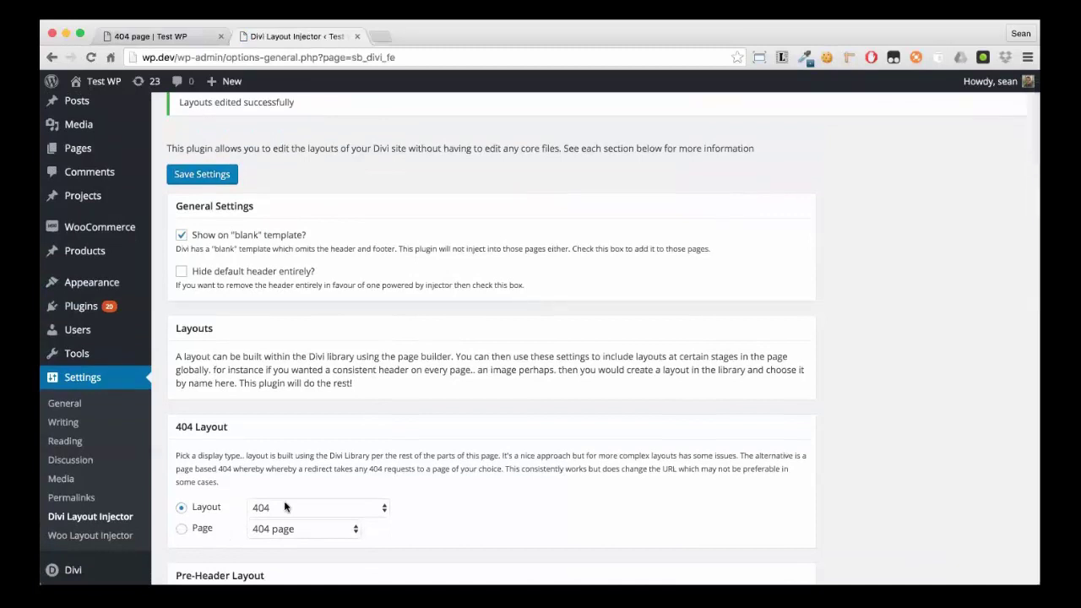
Load the nonexistent address wp.dev/wrya4u65s on the front end and examine the 404 content and its URL.
click(151, 36)
key(super+r)
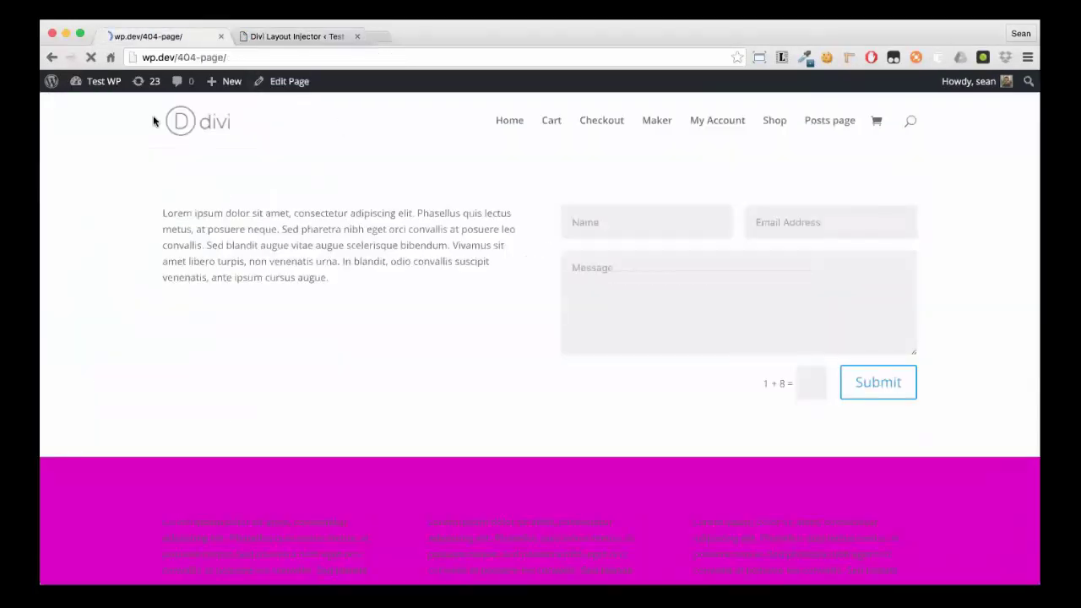
click(170, 56)
drag(170, 57, 227, 56)
text(wrya4u65s)
key(Return)
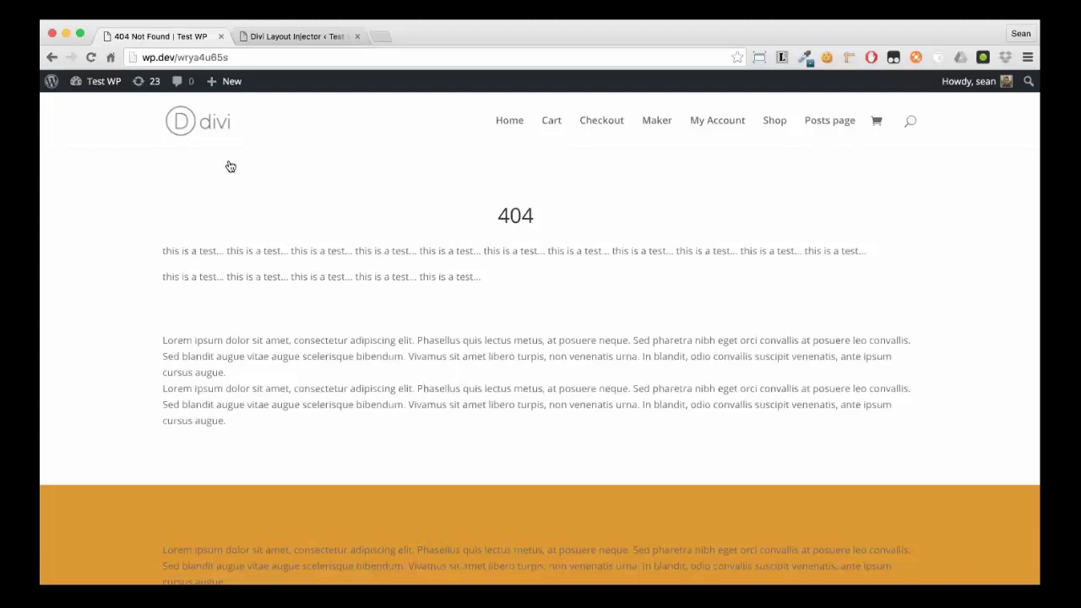
double_click(187, 57)
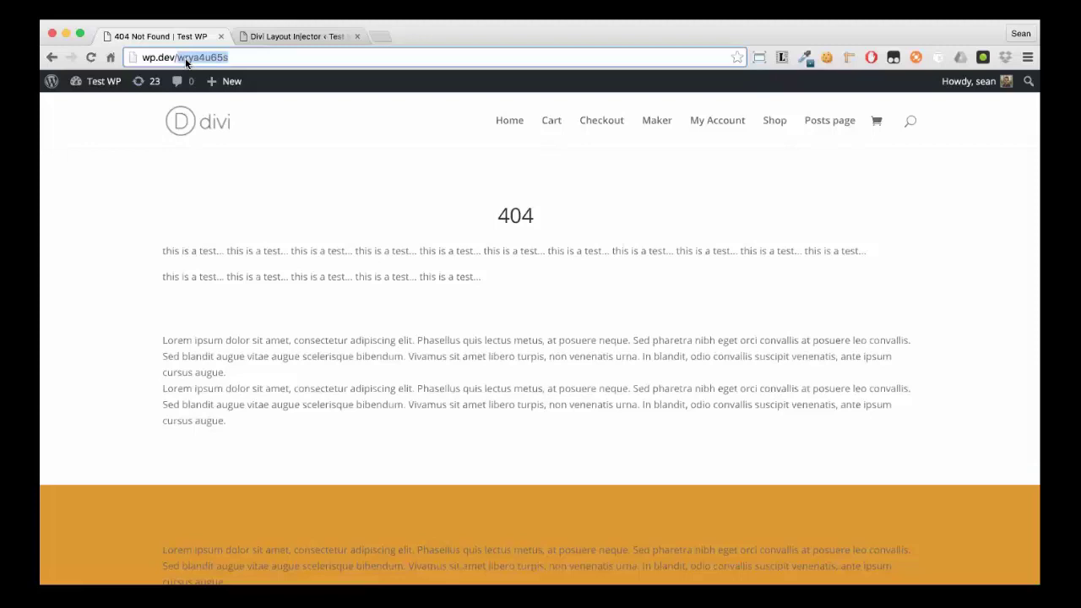
click(285, 243)
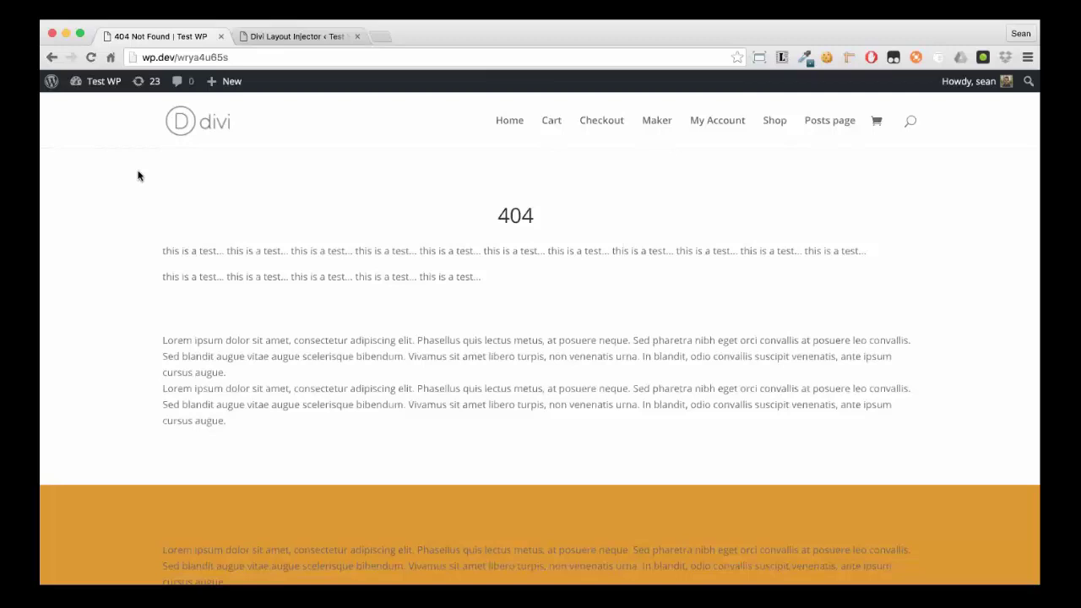
Return to the Divi Layout Injector settings and look at the copyright text editor and its Enable Advanced Markup option.
click(249, 36)
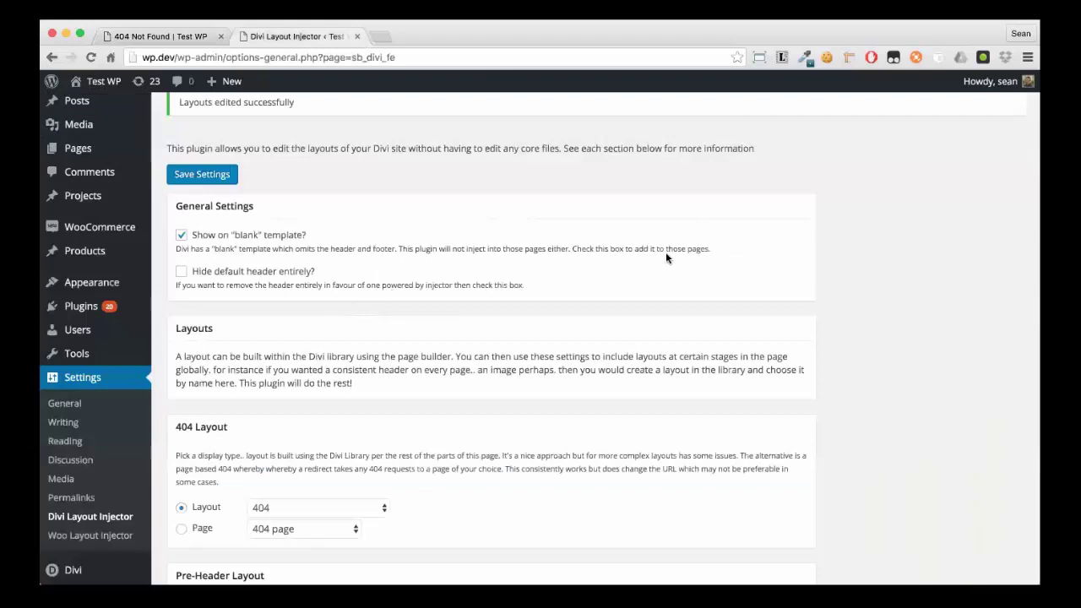
scroll(666, 255, down, 15)
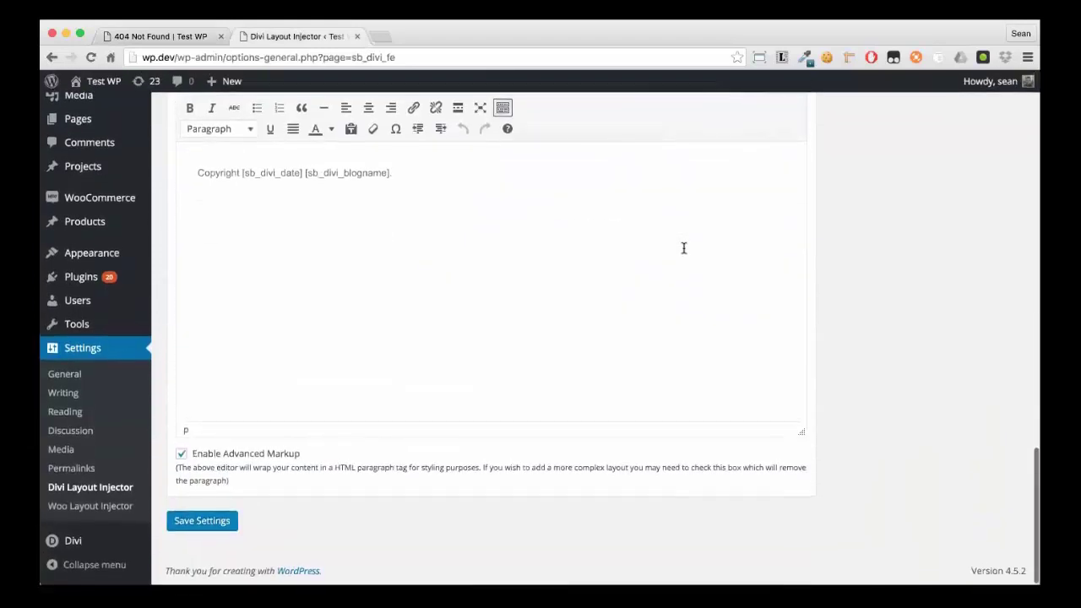